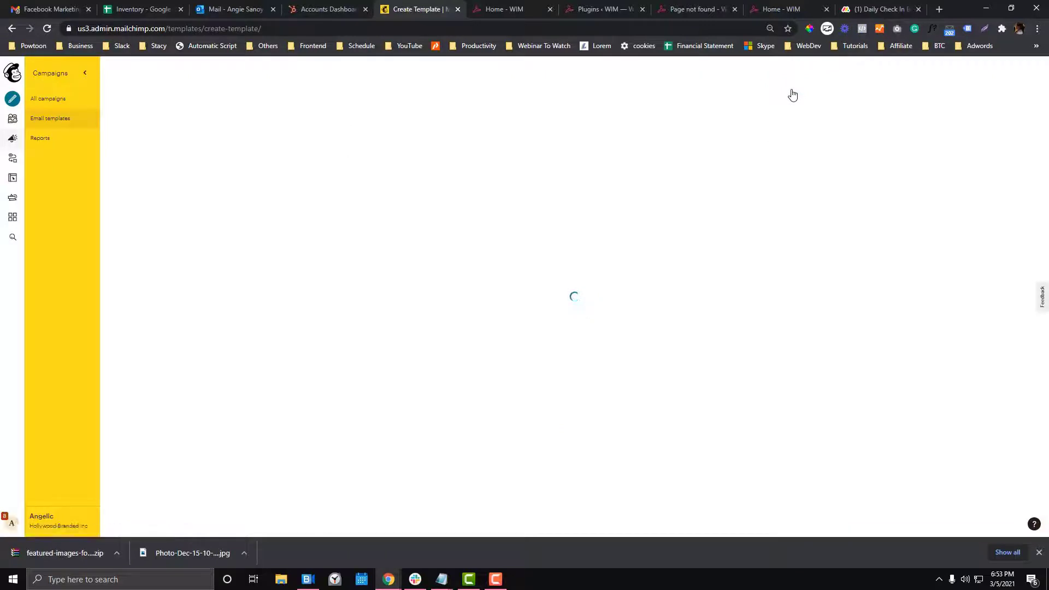
# Review the available layouts, themes and code-your-own options as starting points for a new template.
pyautogui.scroll(-2, 164, 218)
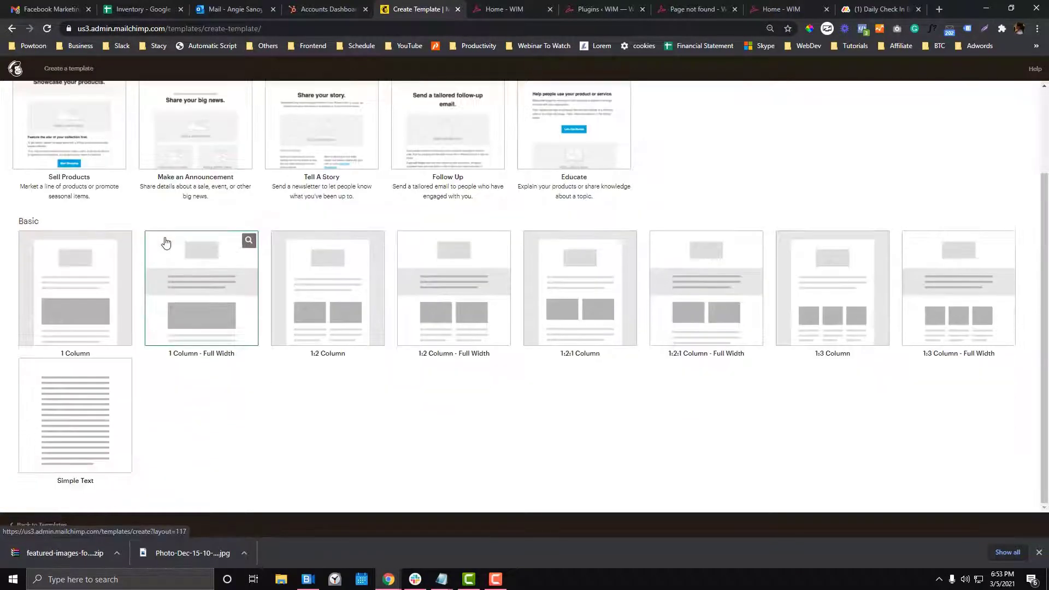
pyautogui.scroll(2, 164, 238)
pyautogui.click(62, 134)
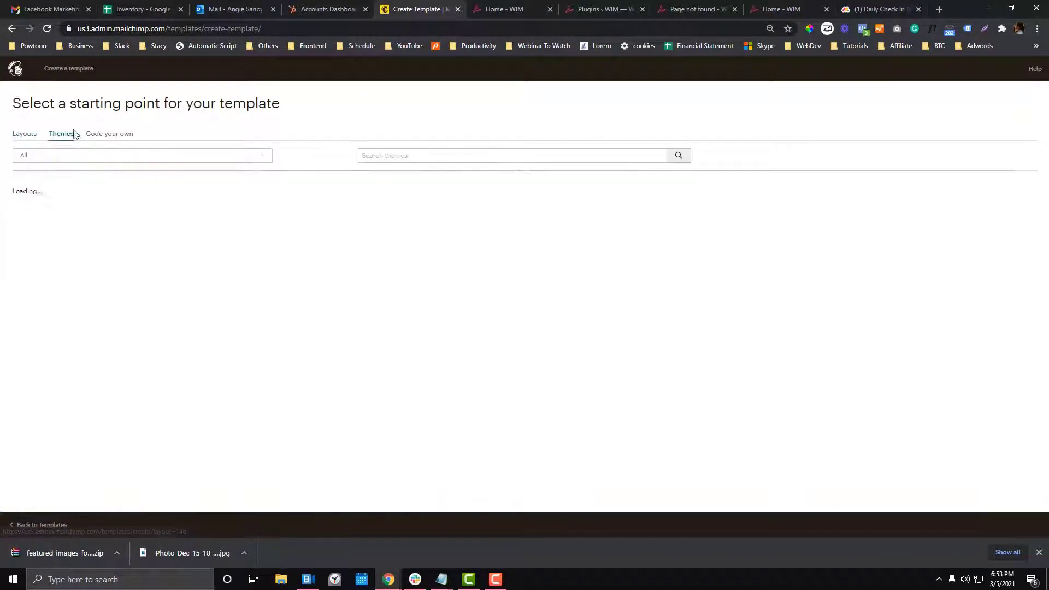
pyautogui.scroll(-9, 149, 265)
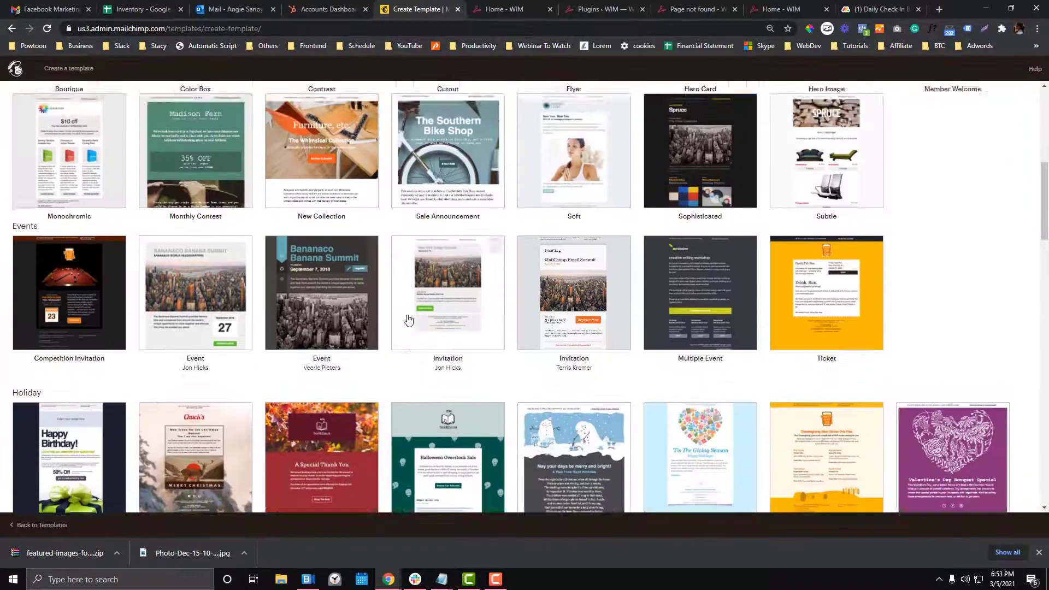
pyautogui.scroll(8, 209, 228)
pyautogui.scroll(1, 209, 228)
pyautogui.click(109, 134)
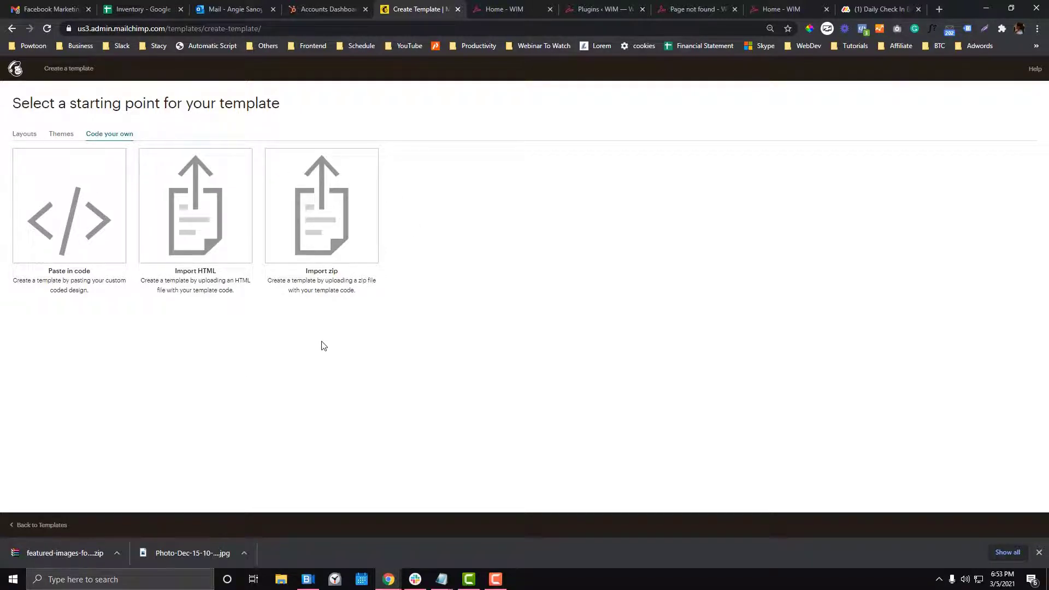
pyautogui.click(54, 135)
# Return to the layouts and create a new email template from one of the Basic layouts.
pyautogui.click(24, 134)
pyautogui.scroll(-3, 190, 281)
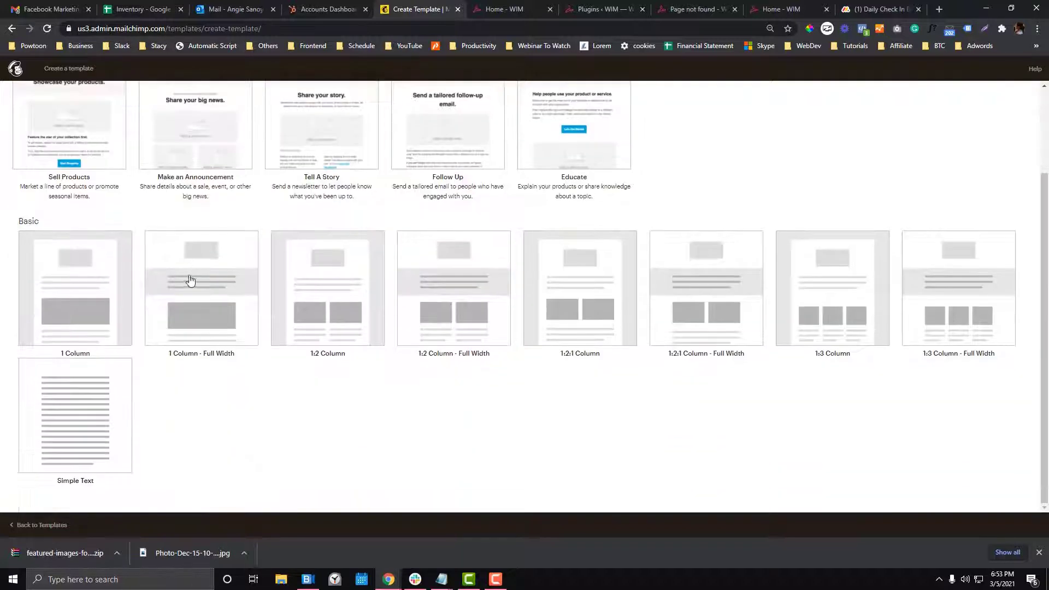
pyautogui.scroll(3, 189, 281)
pyautogui.scroll(-1, 243, 355)
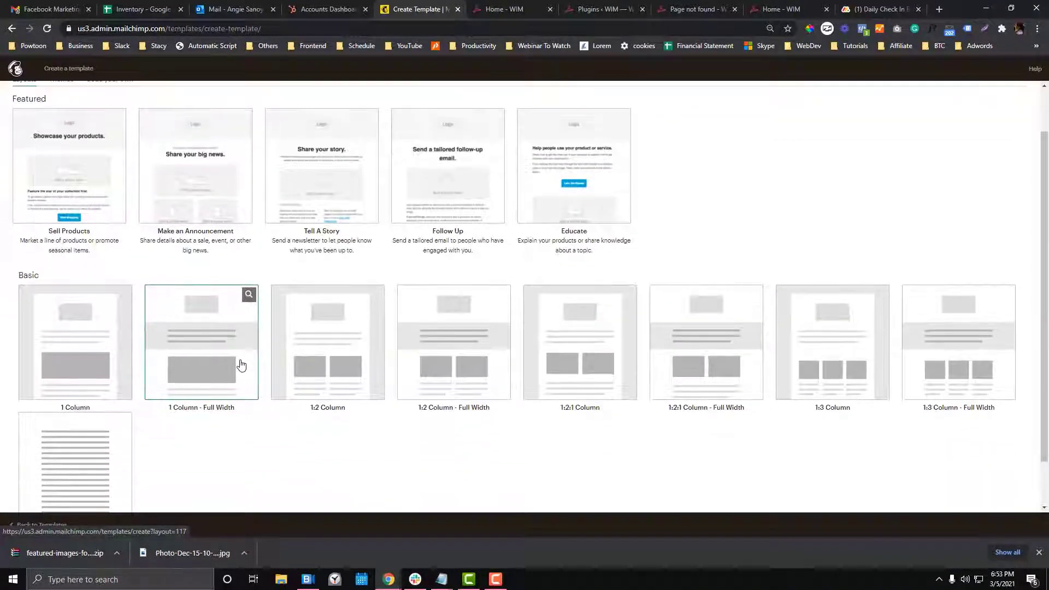
pyautogui.scroll(-1, 241, 365)
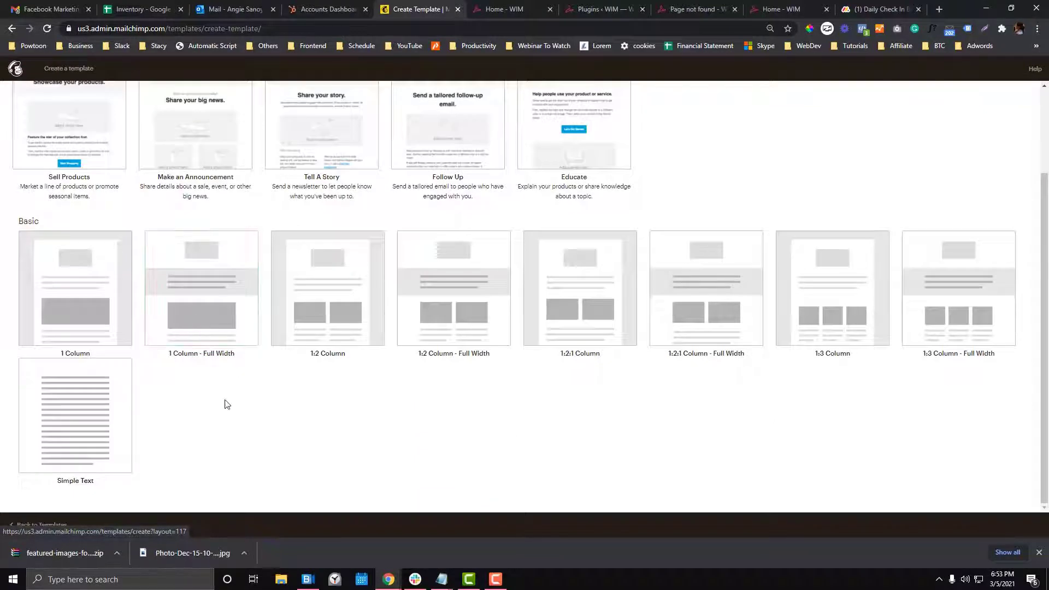
pyautogui.click(273, 332)
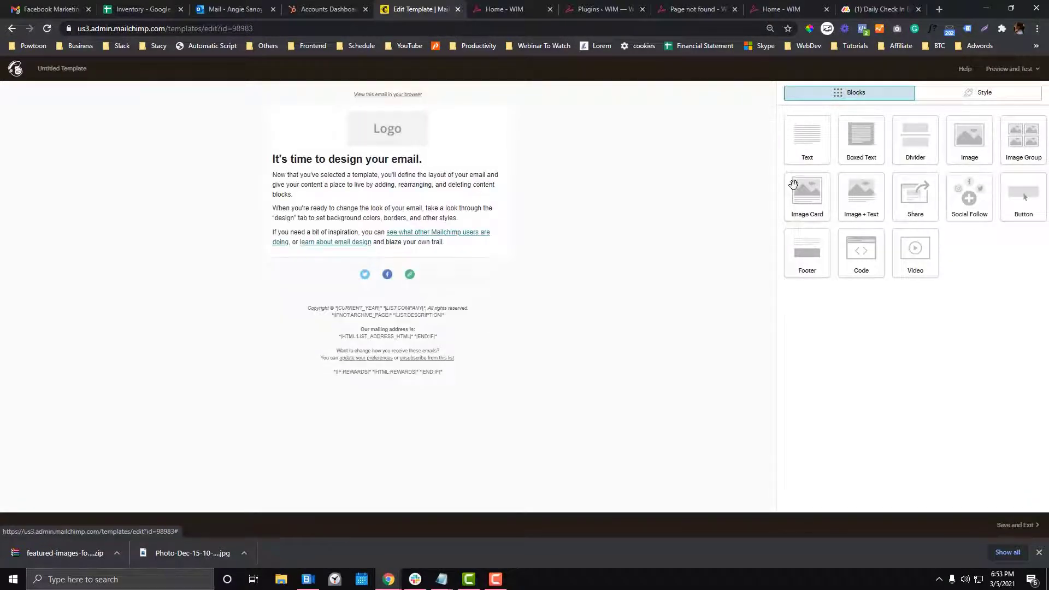
# Replace the header's placeholder logo with the WIM logo, wardrobe-in-motion.png, from the stored files.
pyautogui.click(412, 140)
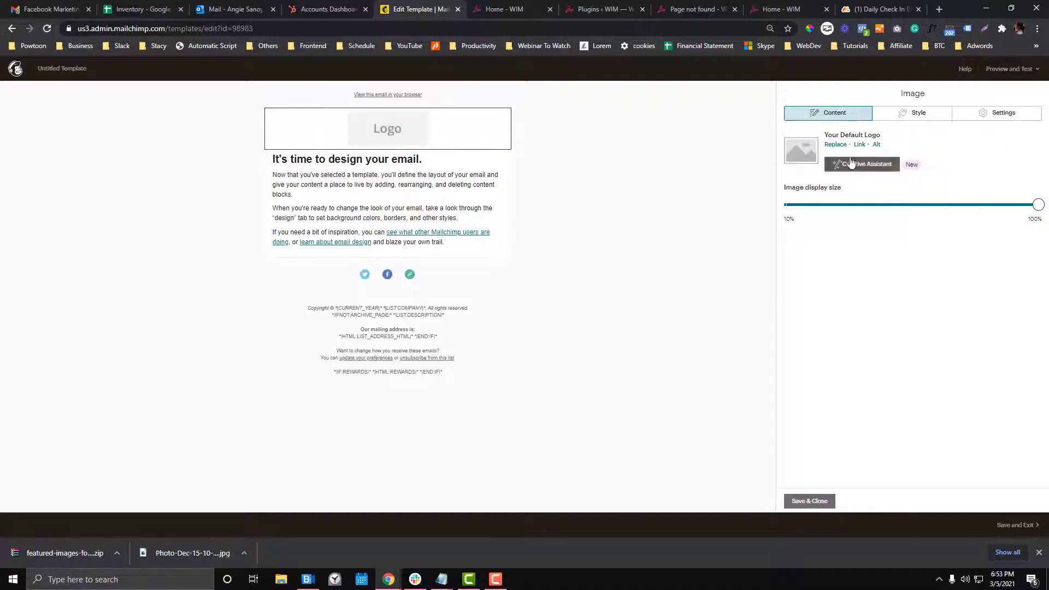
pyautogui.click(863, 165)
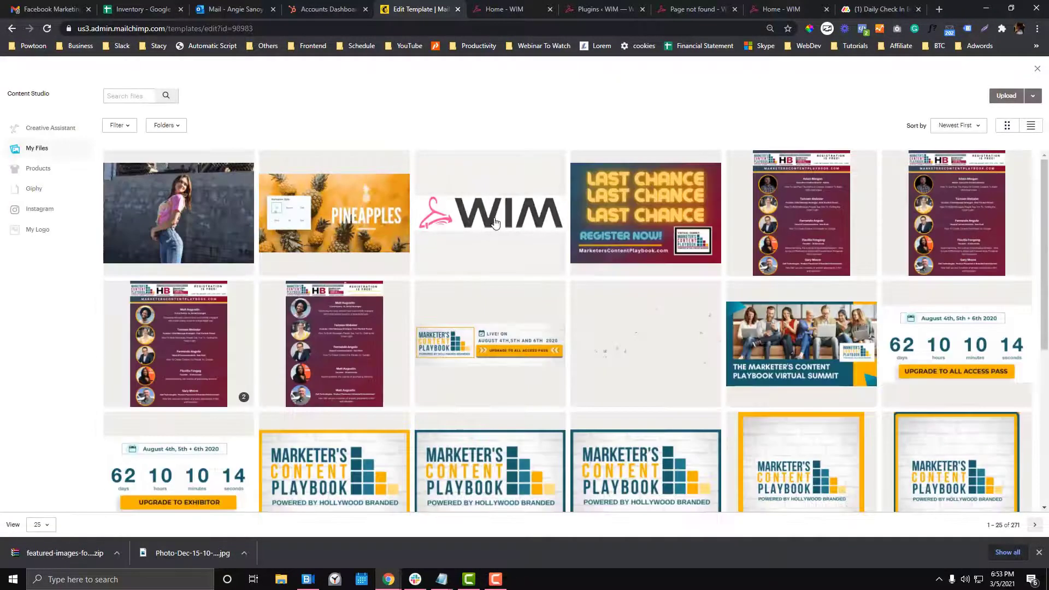
pyautogui.click(495, 223)
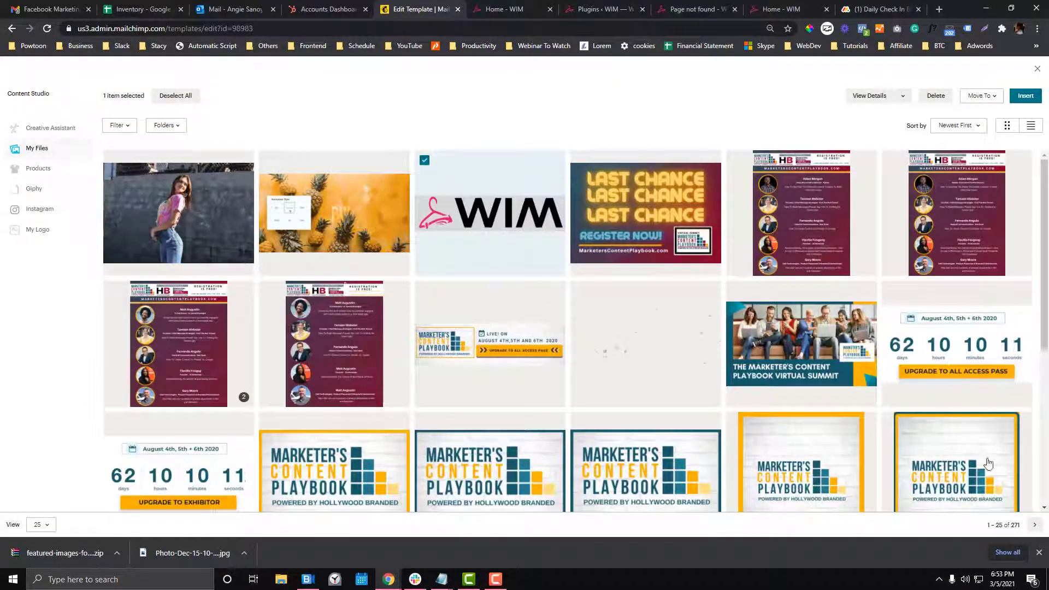
pyautogui.click(1025, 95)
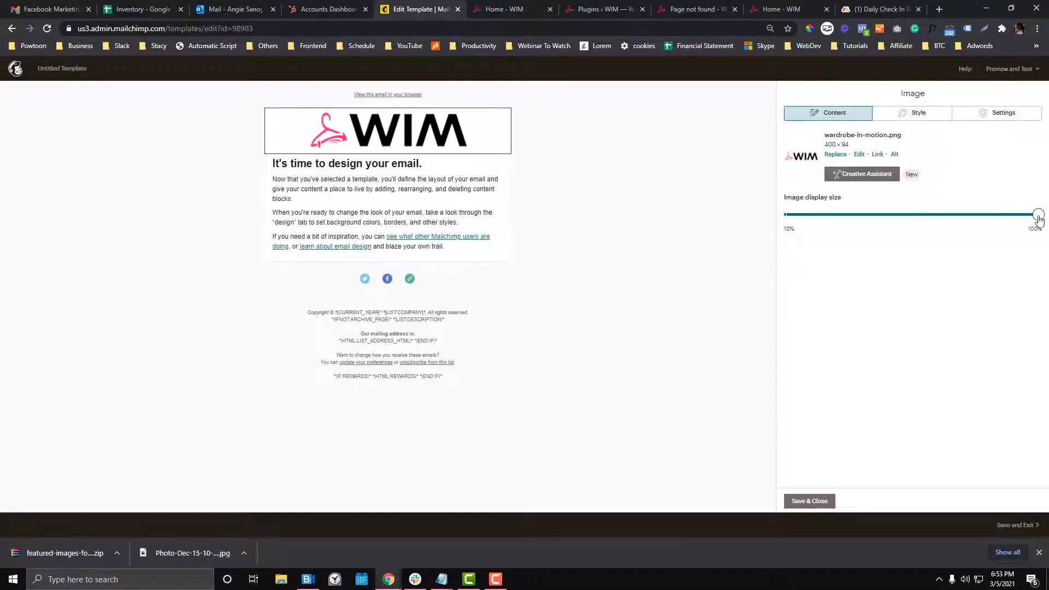
# Give the logo edge-to-edge margins, constrain its dimensions by 50% for high-resolution displays, and set its display size to 100%.
pyautogui.moveTo(1039, 220); pyautogui.dragTo(911, 221)
pyautogui.click(929, 116)
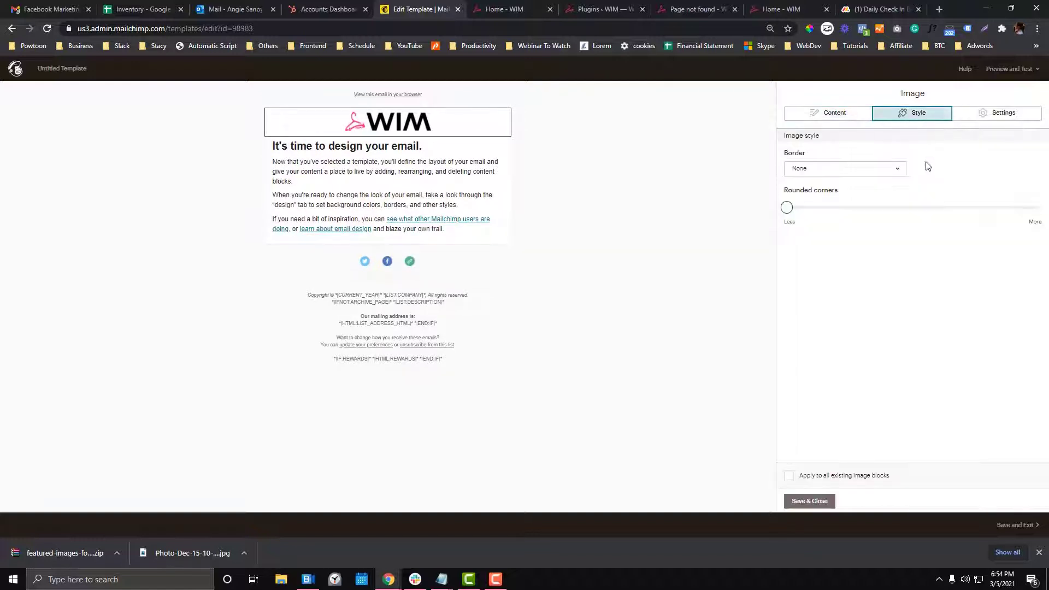
pyautogui.click(979, 114)
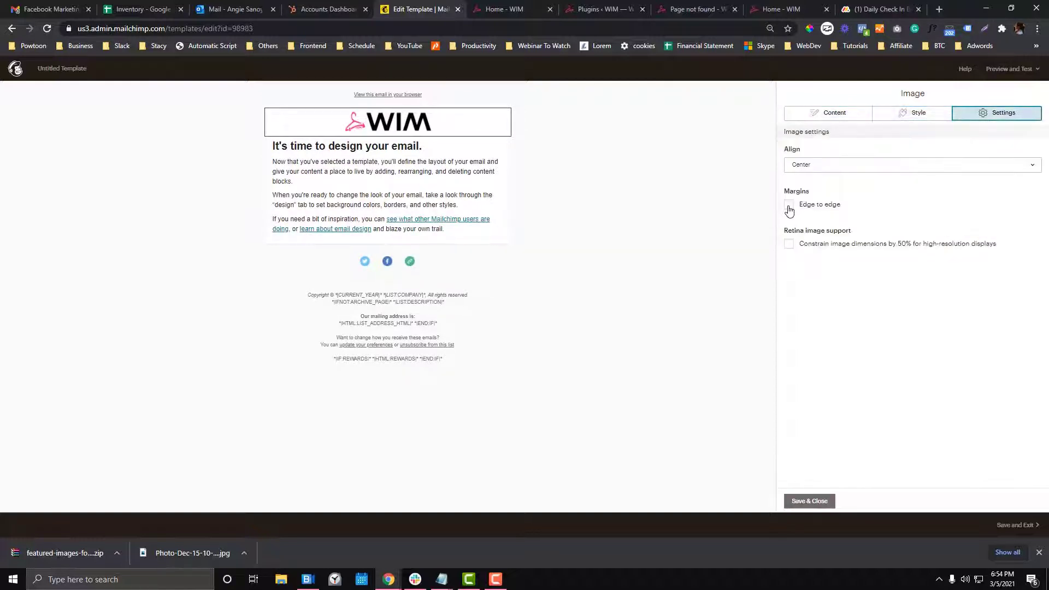
pyautogui.click(789, 206)
pyautogui.click(790, 247)
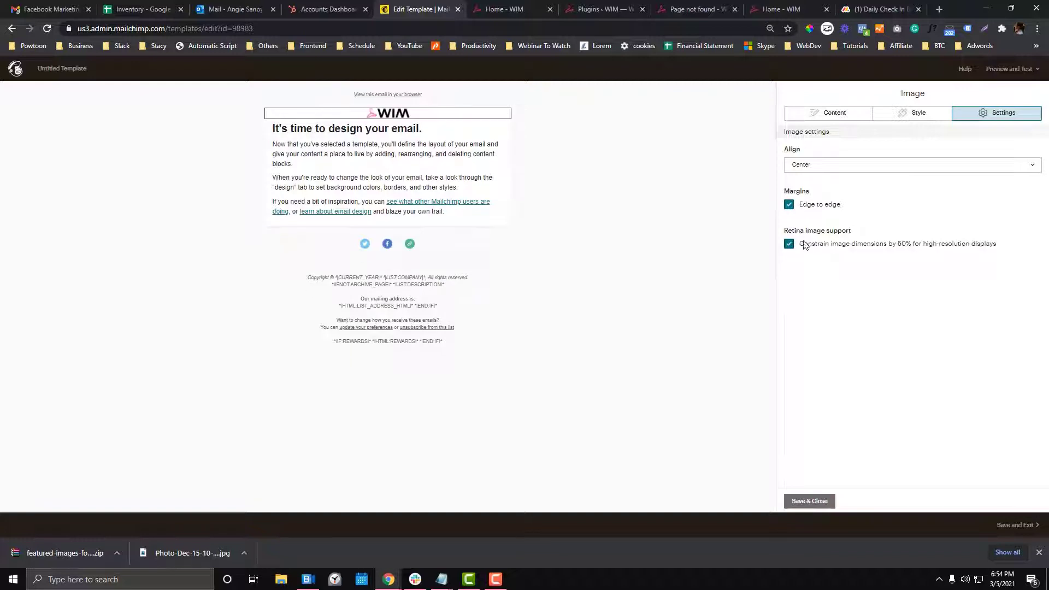
pyautogui.click(818, 115)
pyautogui.moveTo(915, 217); pyautogui.dragTo(1038, 214)
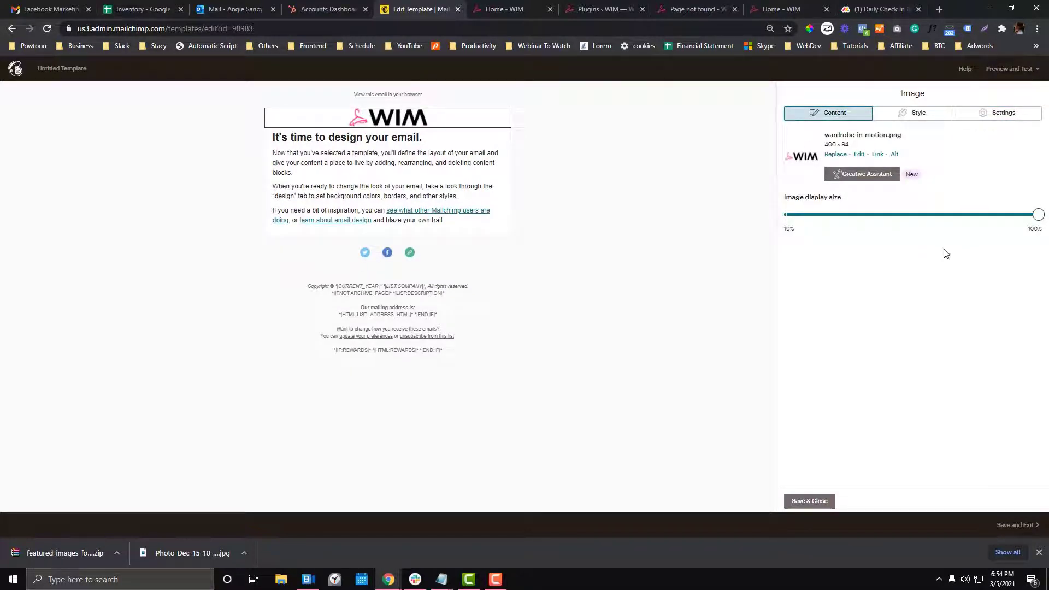
pyautogui.click(443, 175)
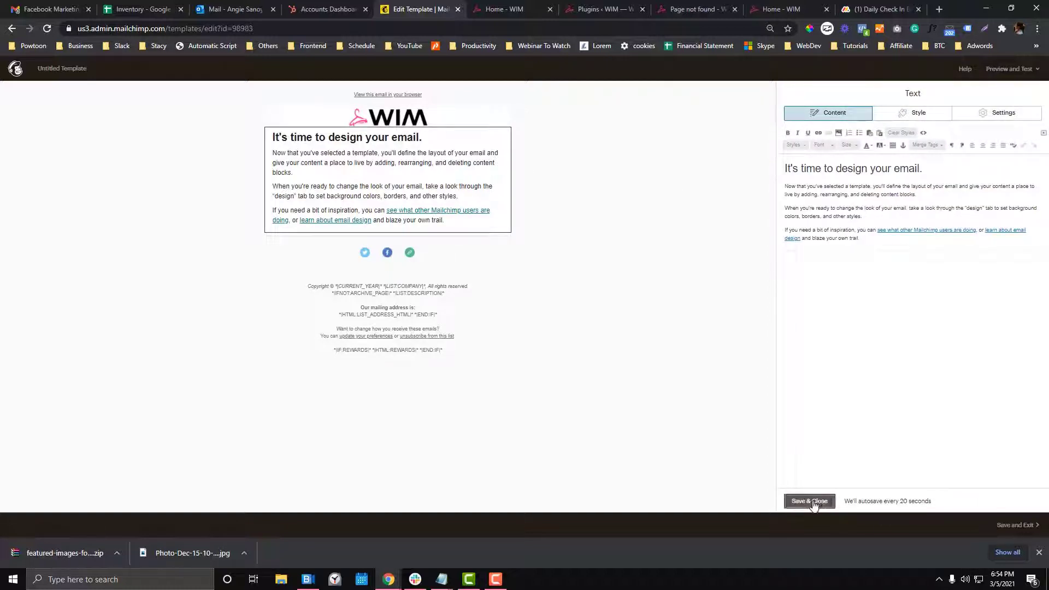
pyautogui.click(811, 501)
# Add an Image block between the logo and the text, and insert the Pineapples GIF, unnamed (1).gif.
pyautogui.moveTo(965, 150); pyautogui.dragTo(351, 133)
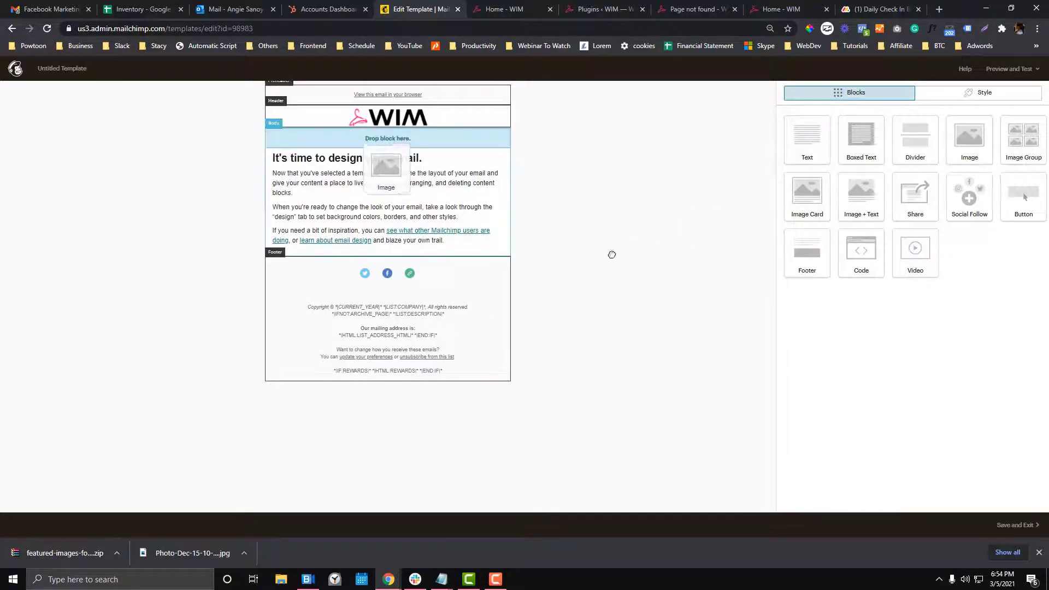
pyautogui.moveTo(418, 179); pyautogui.dragTo(418, 178)
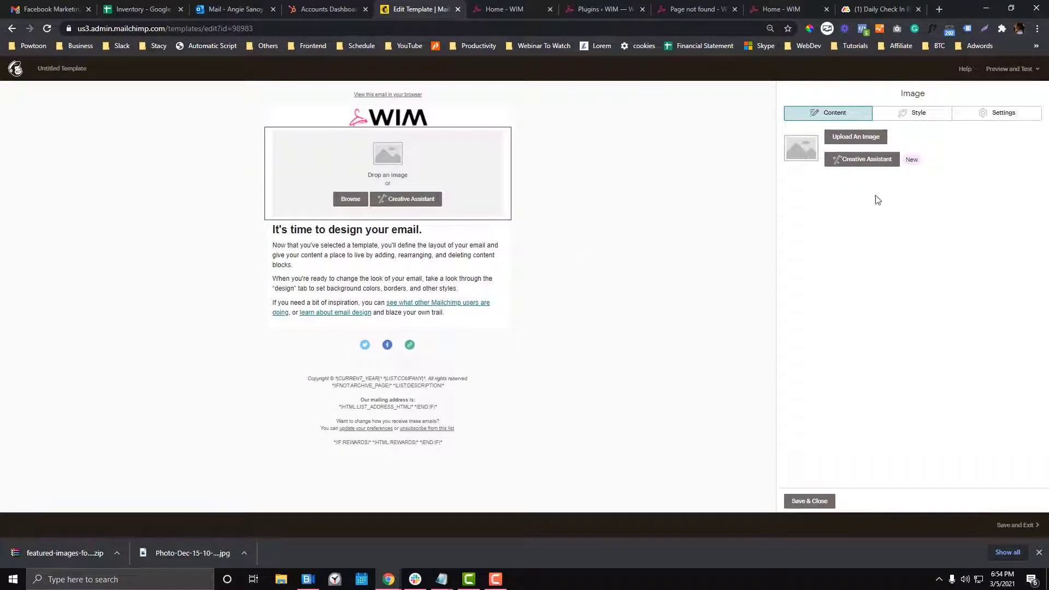
pyautogui.click(856, 138)
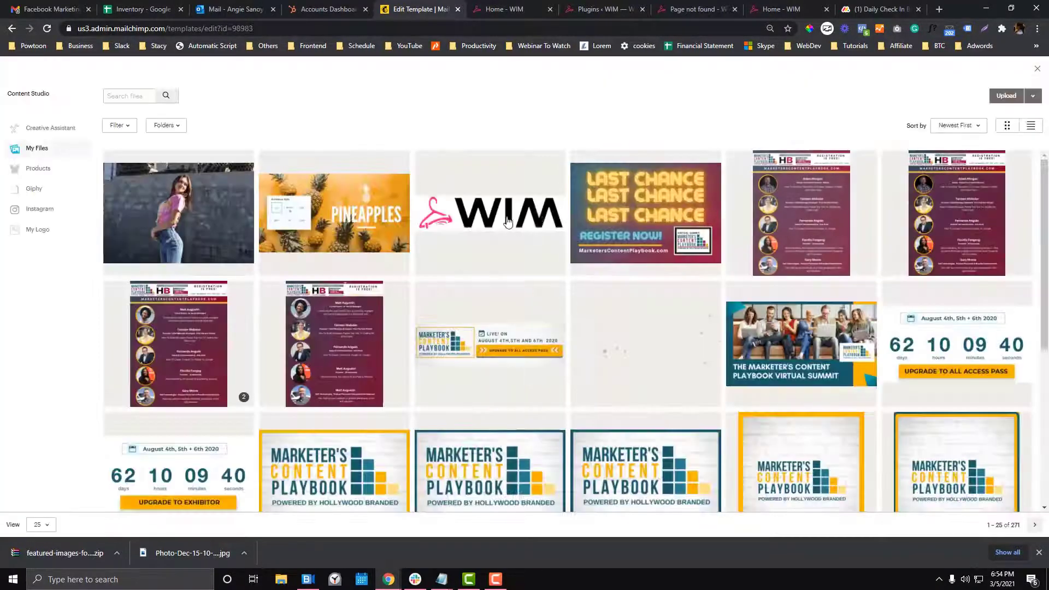
pyautogui.click(354, 213)
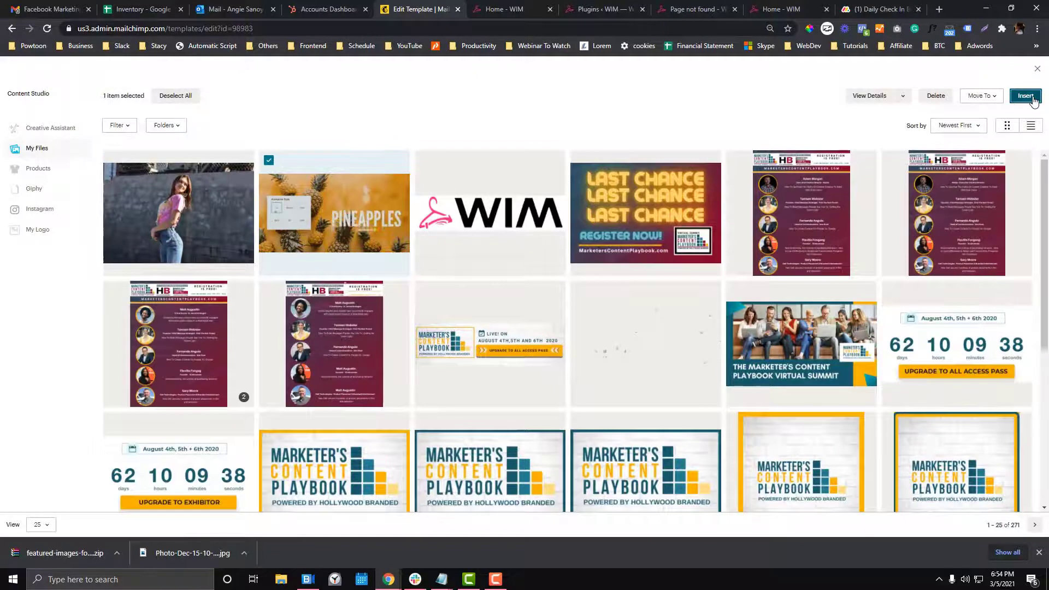
pyautogui.click(1025, 96)
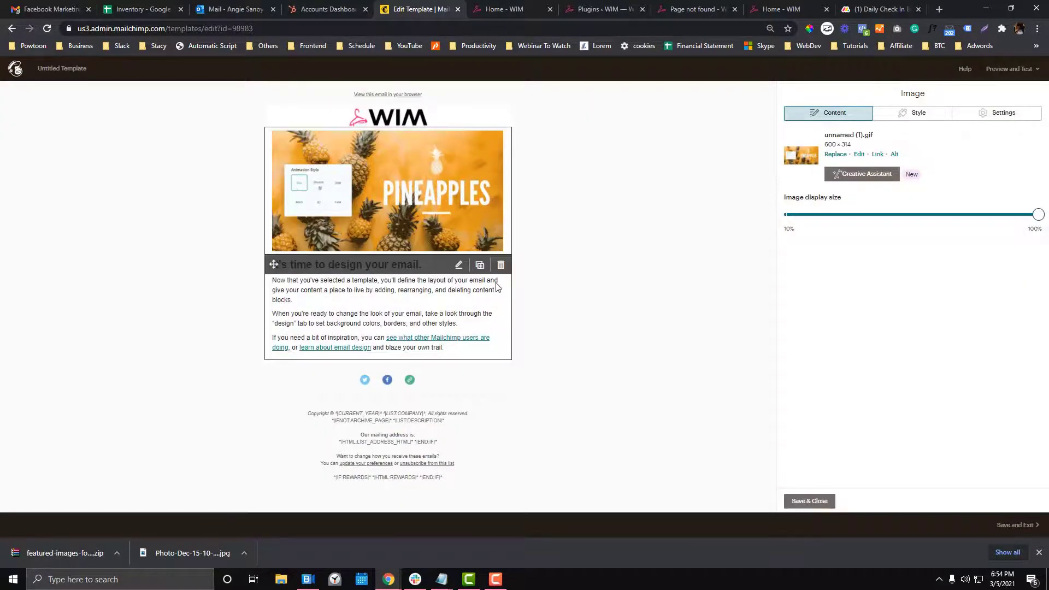
# Open the text block below the image for editing, and copy the first two short paragraphs from lorem2.com in another browser tab.
pyautogui.click(336, 290)
pyautogui.click(494, 9)
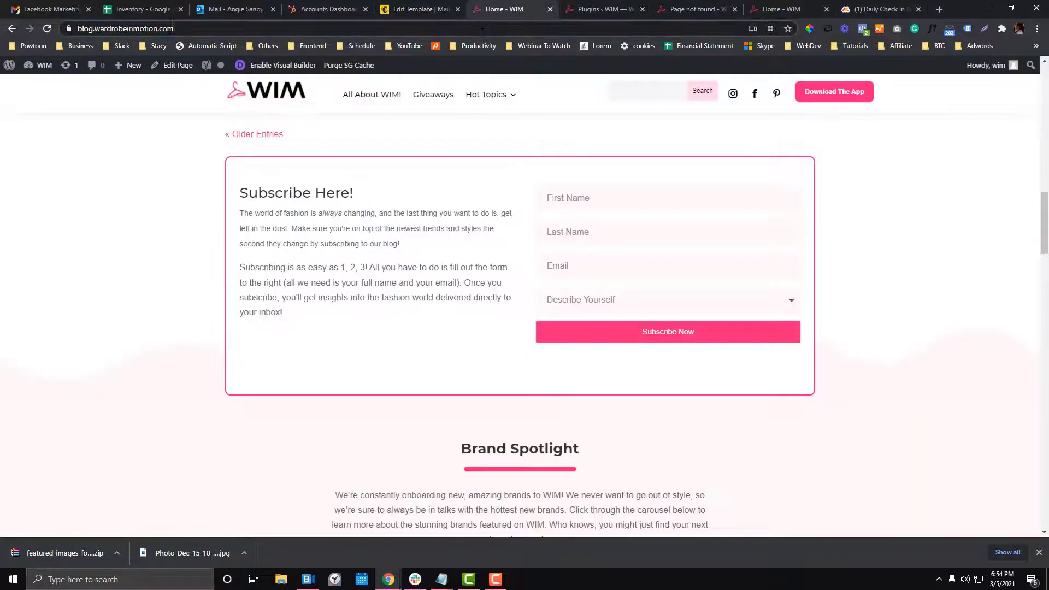
pyautogui.click(482, 33)
pyautogui.write('lorem')
pyautogui.press('Return')
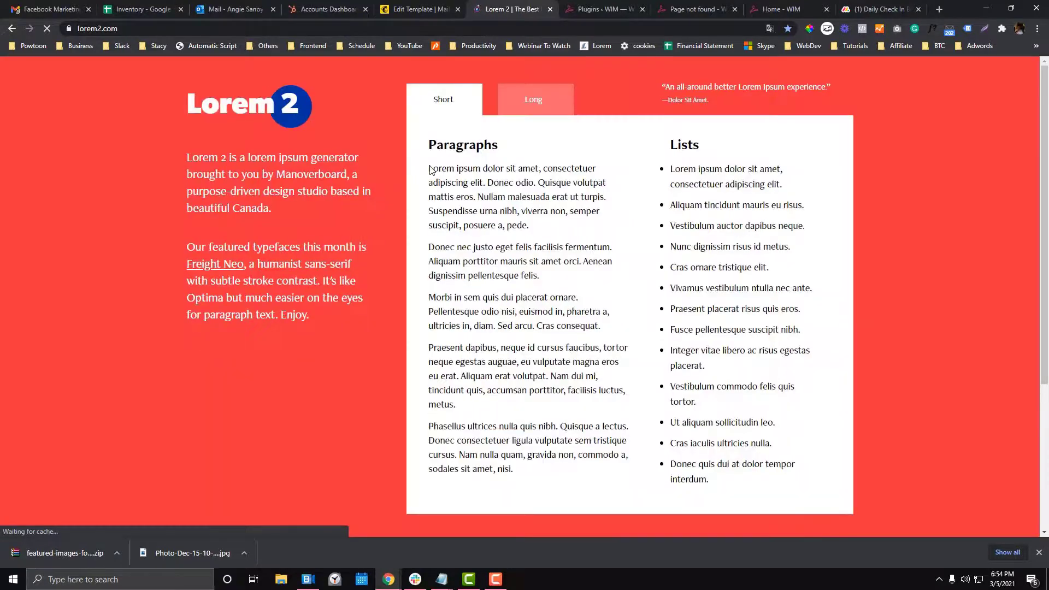
pyautogui.moveTo(430, 168); pyautogui.dragTo(565, 261)
pyautogui.hotkey('ctrl', 'c')
# Return to the Mailchimp template and replace all of the text block's content with the copied Lorem ipsum paragraphs.
pyautogui.click(449, 6)
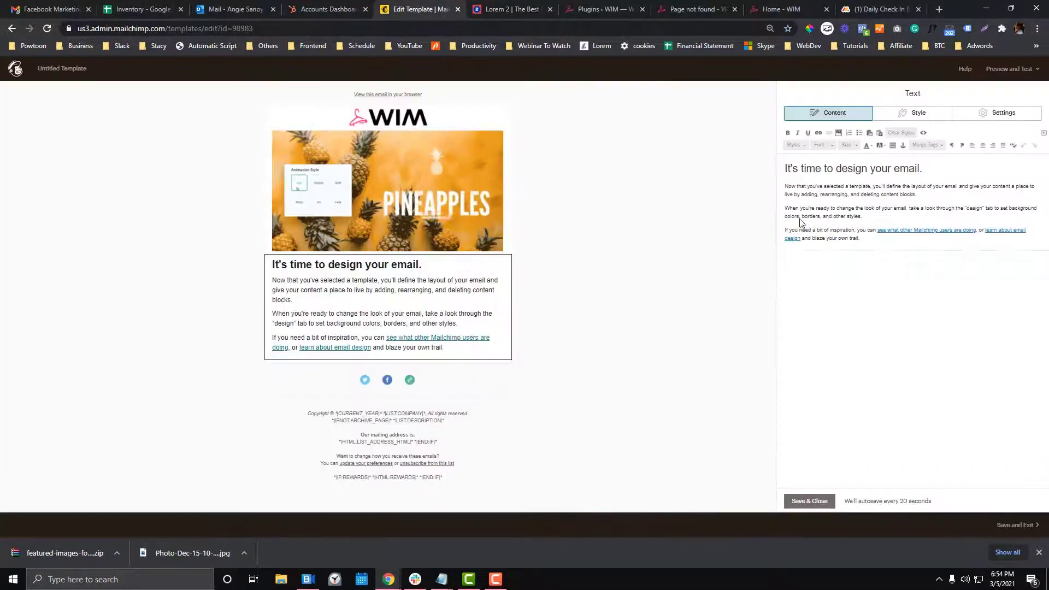
pyautogui.click(887, 204)
pyautogui.hotkey('ctrl', 'a')
pyautogui.hotkey('ctrl', 'v')
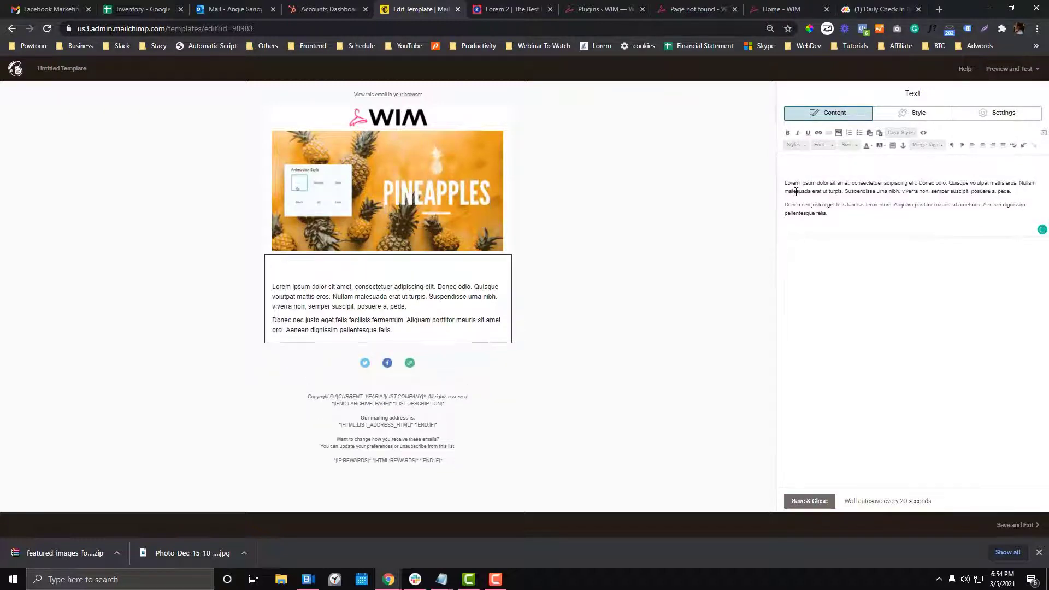
# Convert the phrase "Donec odio. Quisque volutpat" from the text block to Capitalized Case on convertcase.net and copy the converted phrase.
pyautogui.moveTo(918, 183); pyautogui.dragTo(989, 184)
pyautogui.hotkey('ctrl', 'c')
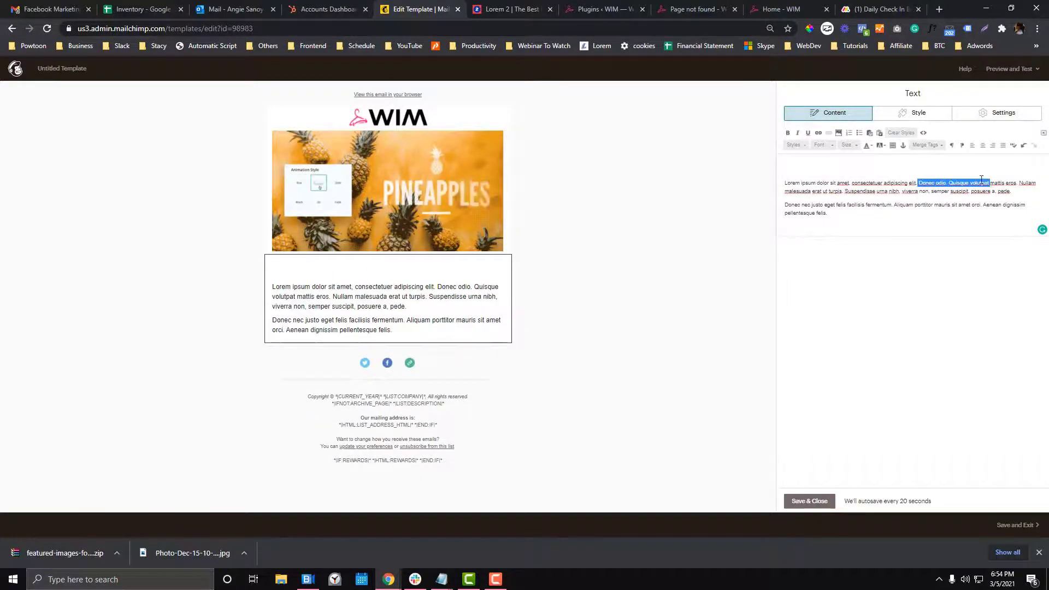
pyautogui.click(590, 10)
pyautogui.write('convertcase.net')
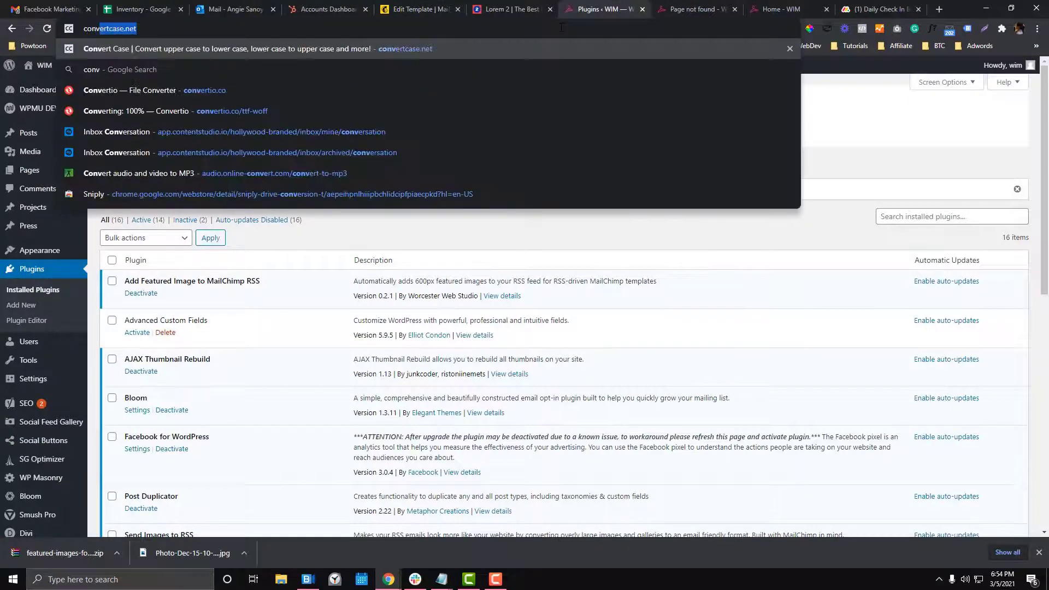
pyautogui.press('Return')
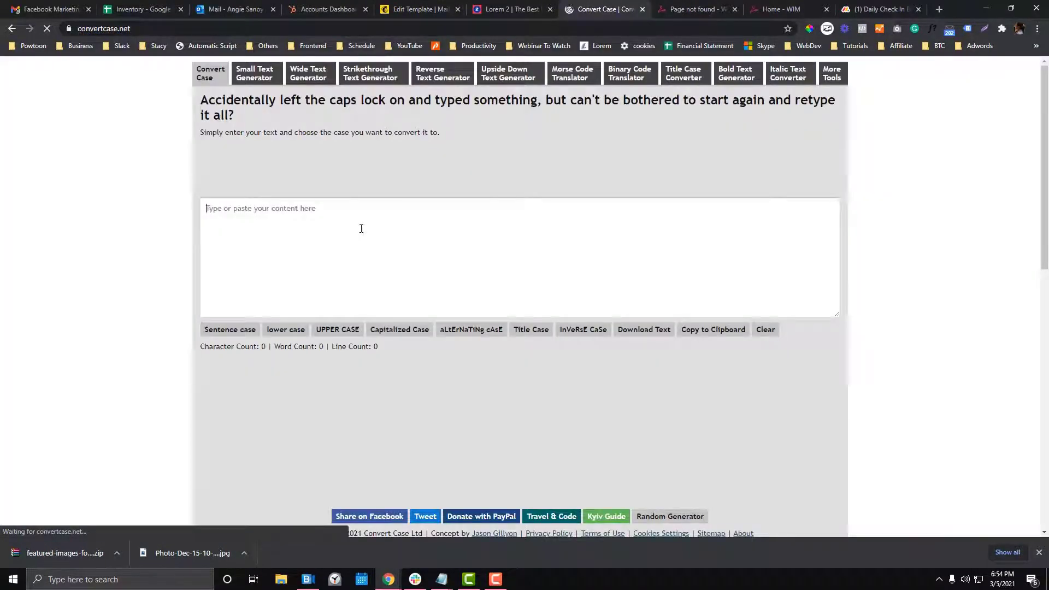
pyautogui.hotkey('ctrl', 'v')
pyautogui.click(399, 330)
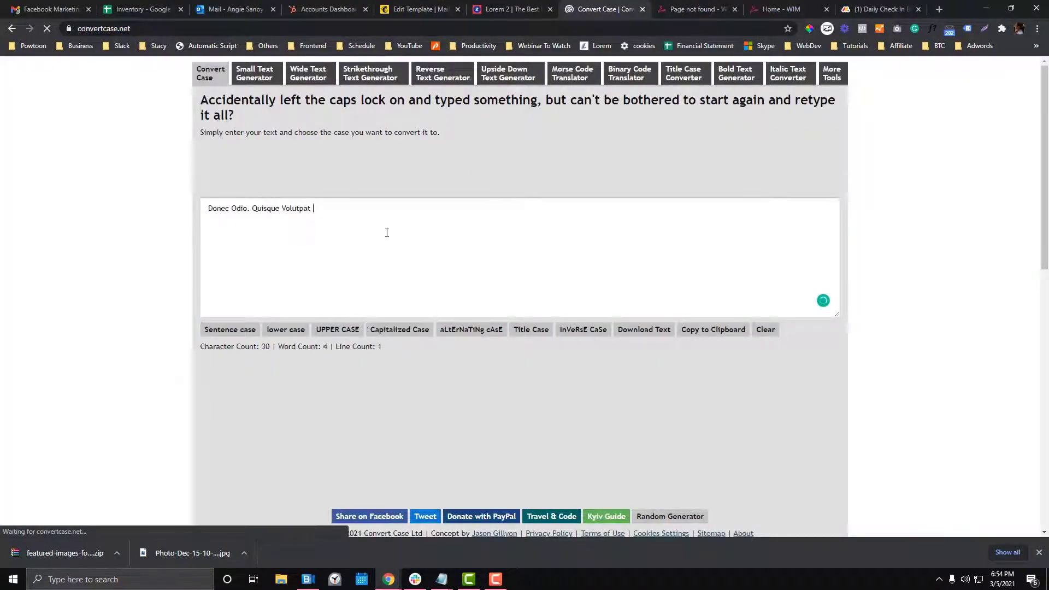
pyautogui.hotkey('ctrl', 'a')
pyautogui.hotkey('ctrl', 'c')
# Paste "Donec Odio. Quisque Volutpat" above the paragraphs in the template's text block and format it as heading 1.
pyautogui.click(399, 9)
pyautogui.click(858, 165)
pyautogui.hotkey('ctrl', 'v')
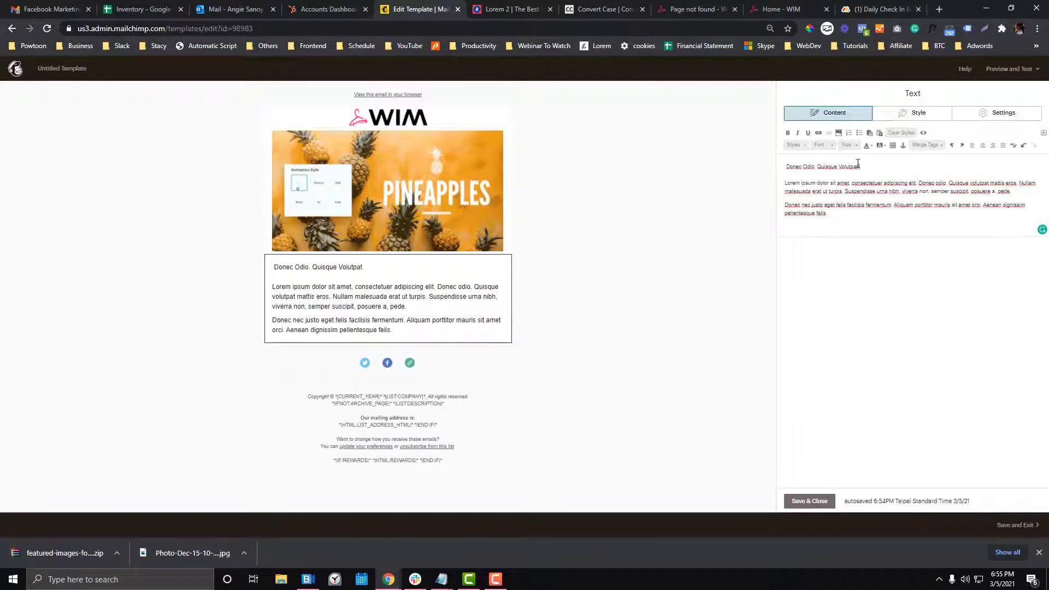
pyautogui.click(795, 145)
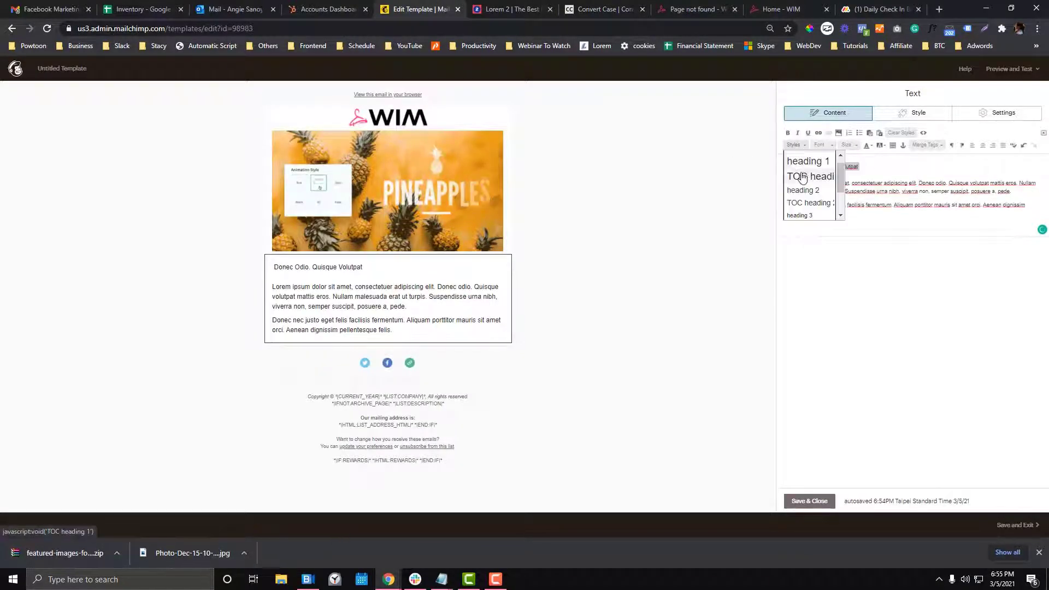
pyautogui.click(797, 160)
# Remove the leading space from the heading, insert a blank line above it, and save and close the text block.
pyautogui.click(790, 168)
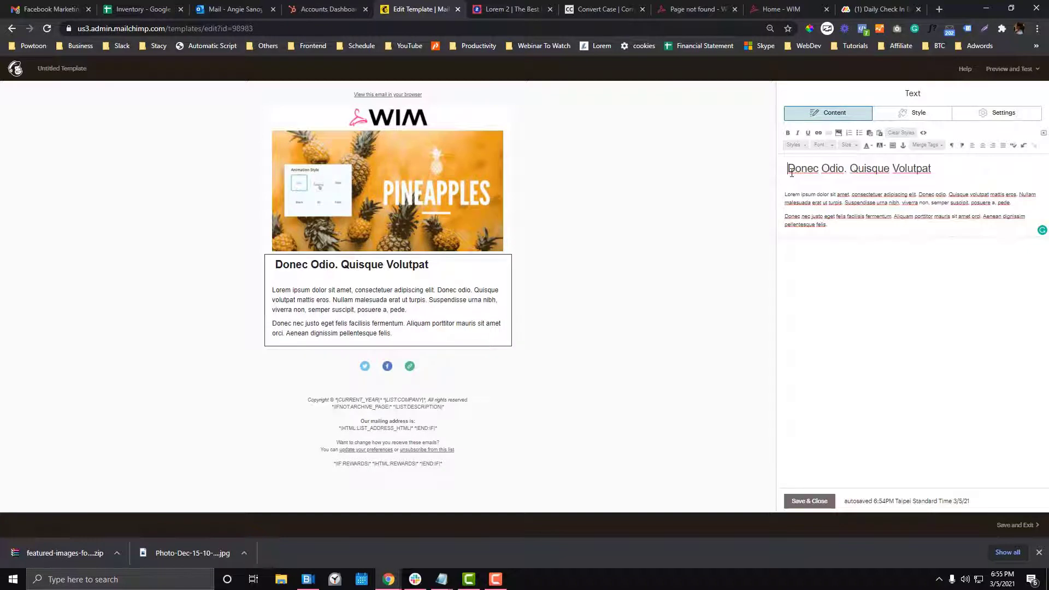
pyautogui.press('BackSpace')
pyautogui.press('Return')
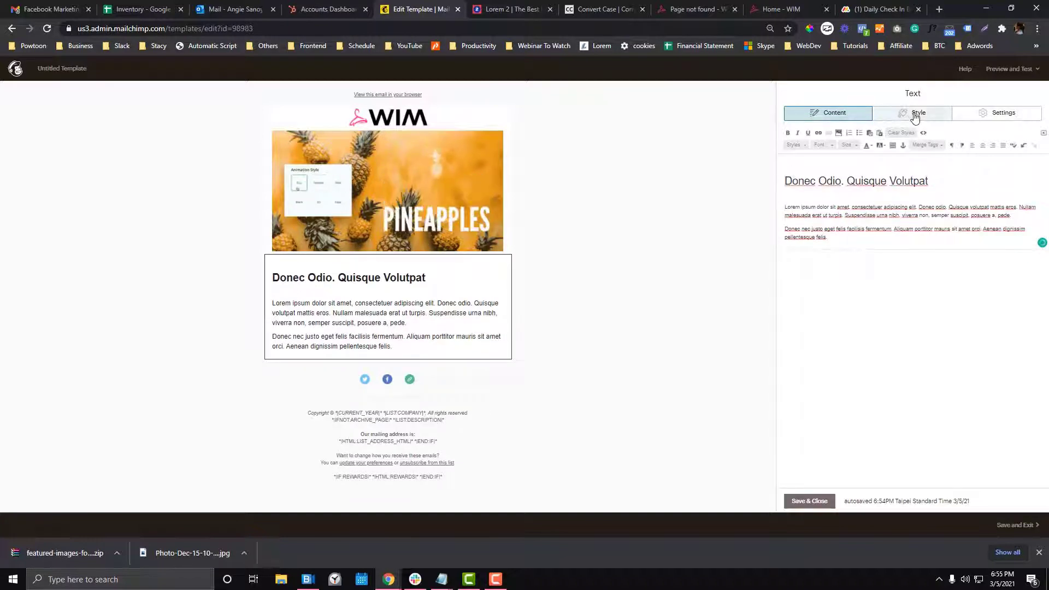
pyautogui.click(809, 499)
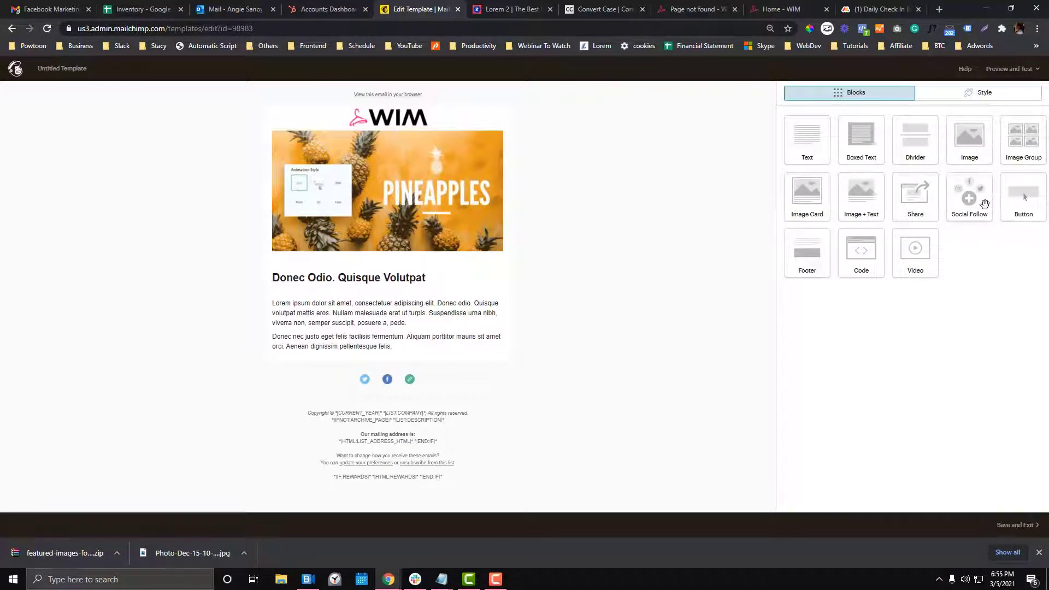
# Add a Social Follow block between the WIM logo and the pineapple image and set its icons to the solid black circle style.
pyautogui.moveTo(985, 204); pyautogui.dragTo(387, 133)
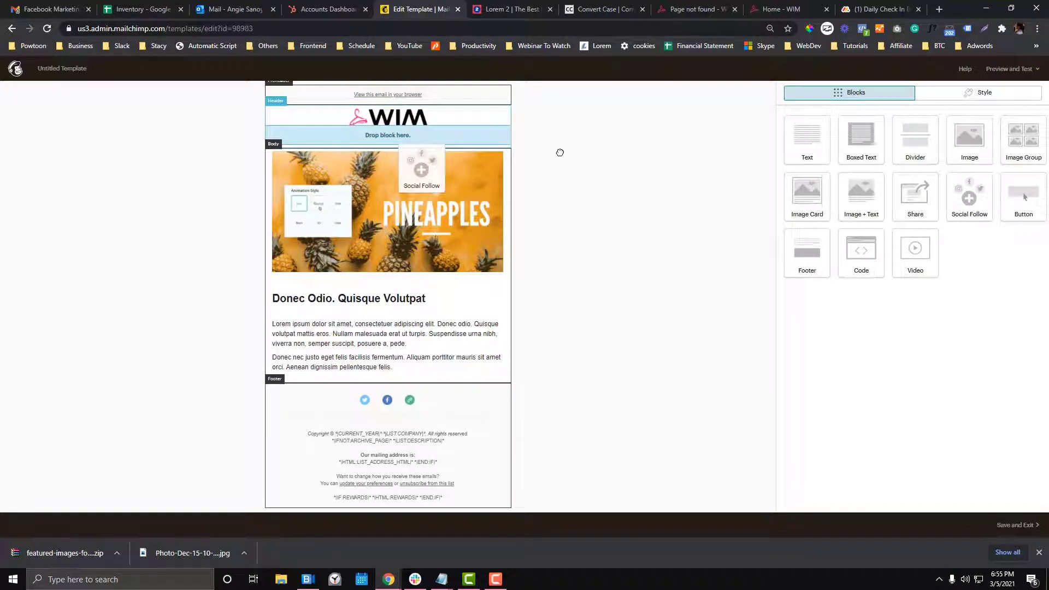
pyautogui.moveTo(560, 152); pyautogui.dragTo(560, 153)
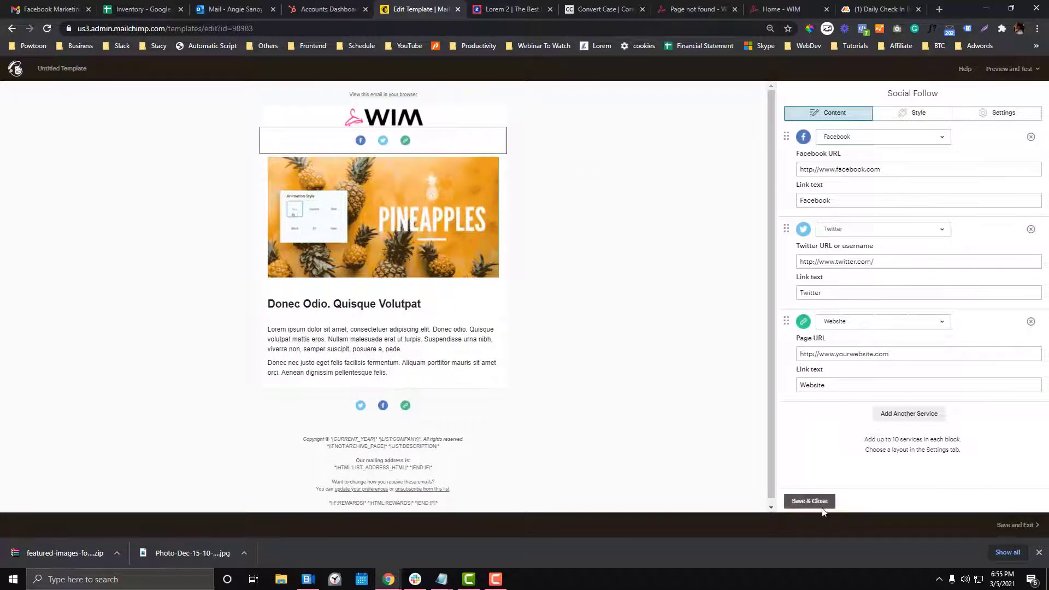
pyautogui.click(1003, 113)
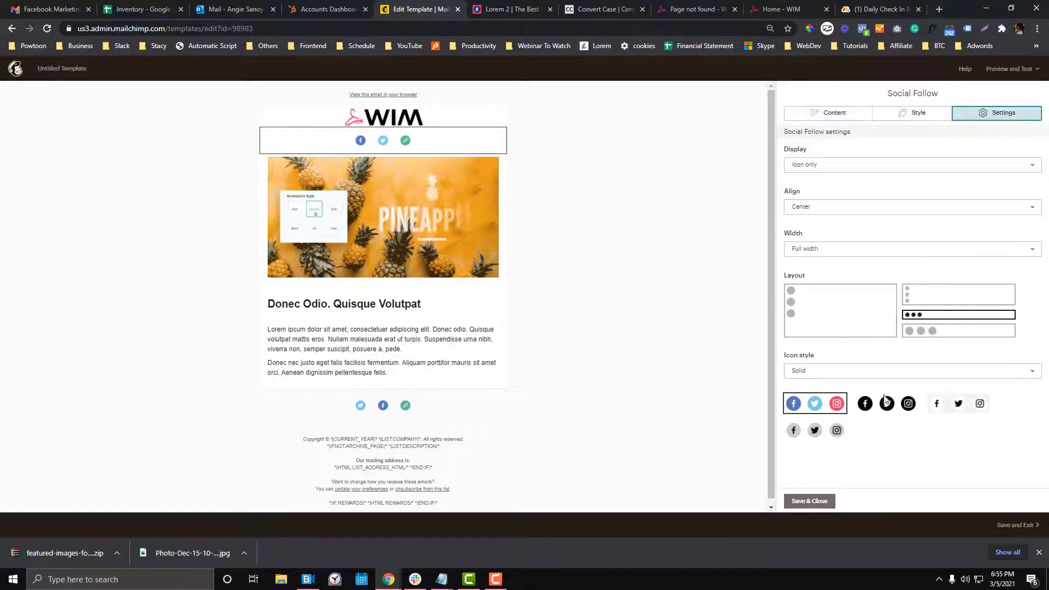
pyautogui.click(881, 410)
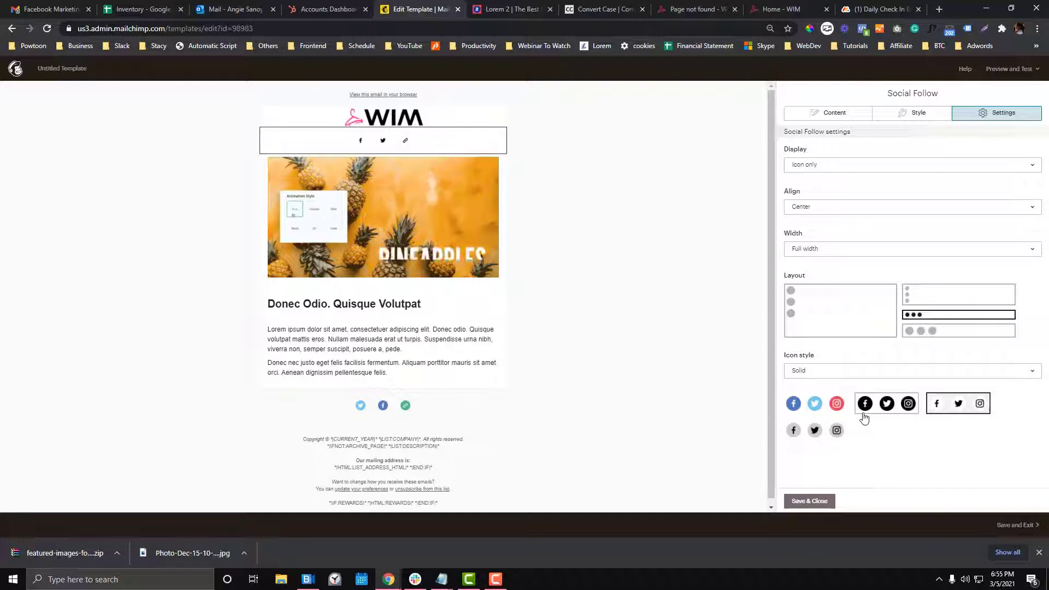
pyautogui.click(880, 404)
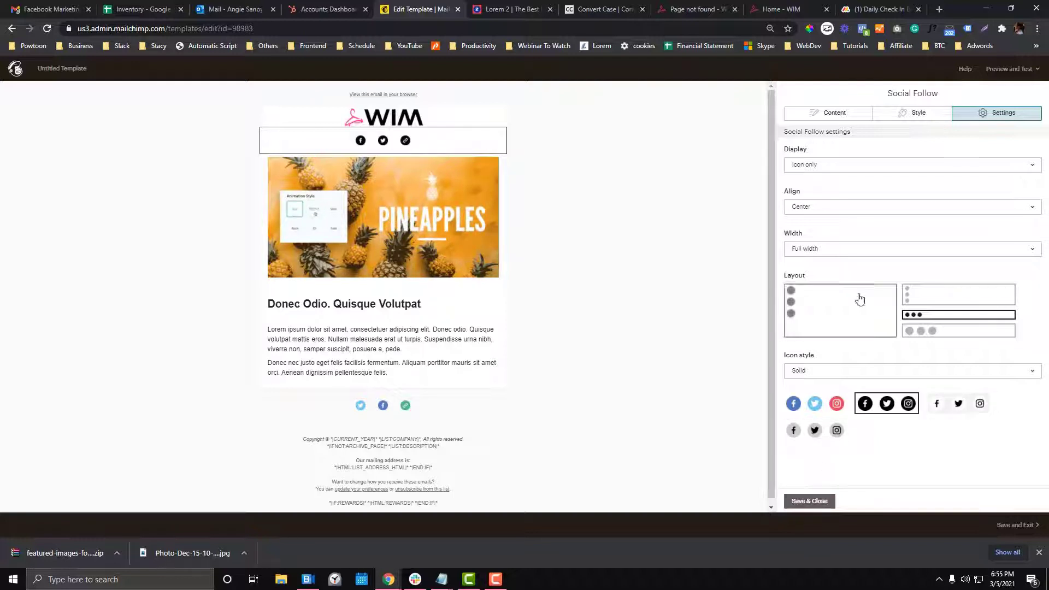
# Try the large and small stacked icon layouts, choose the small horizontal row layout, and save and close the Social Follow block.
pyautogui.click(821, 310)
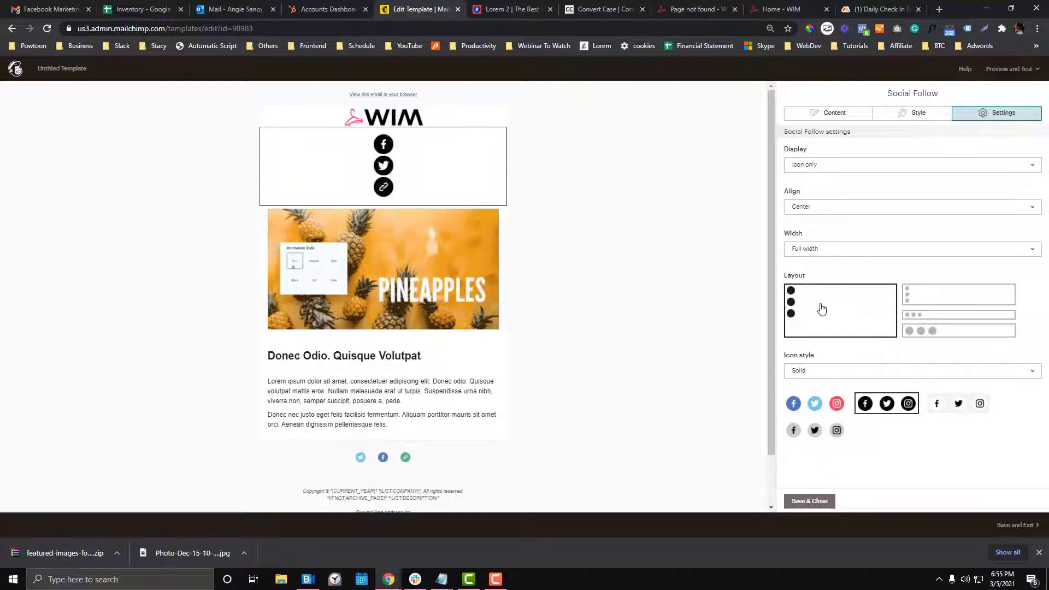
pyautogui.click(955, 300)
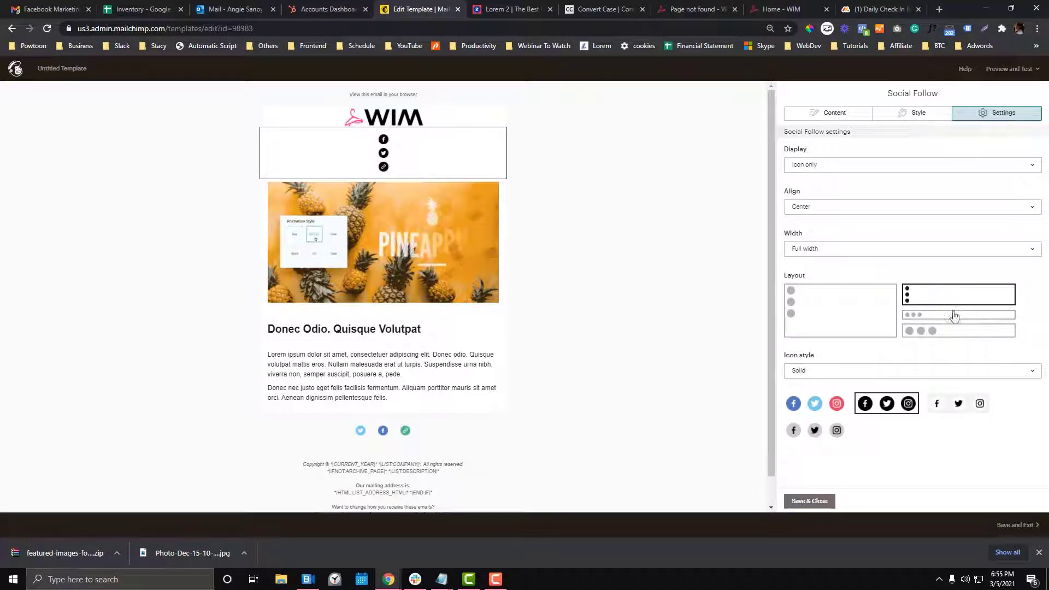
pyautogui.click(953, 317)
pyautogui.click(809, 501)
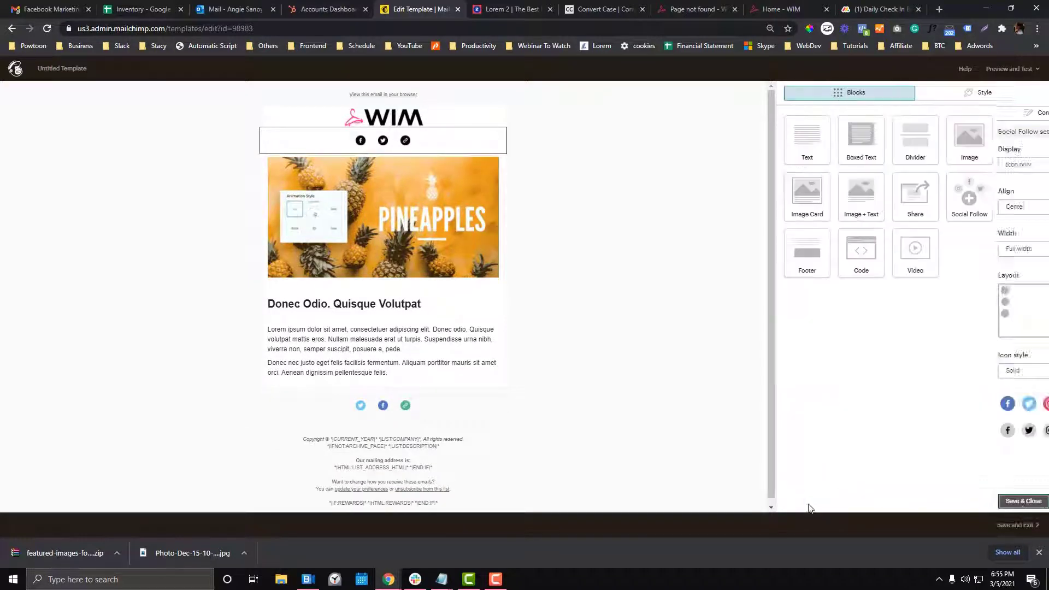
# Delete the footer's social icons block, add a Share block between the pineapple image and the heading, and save it.
pyautogui.click(496, 403)
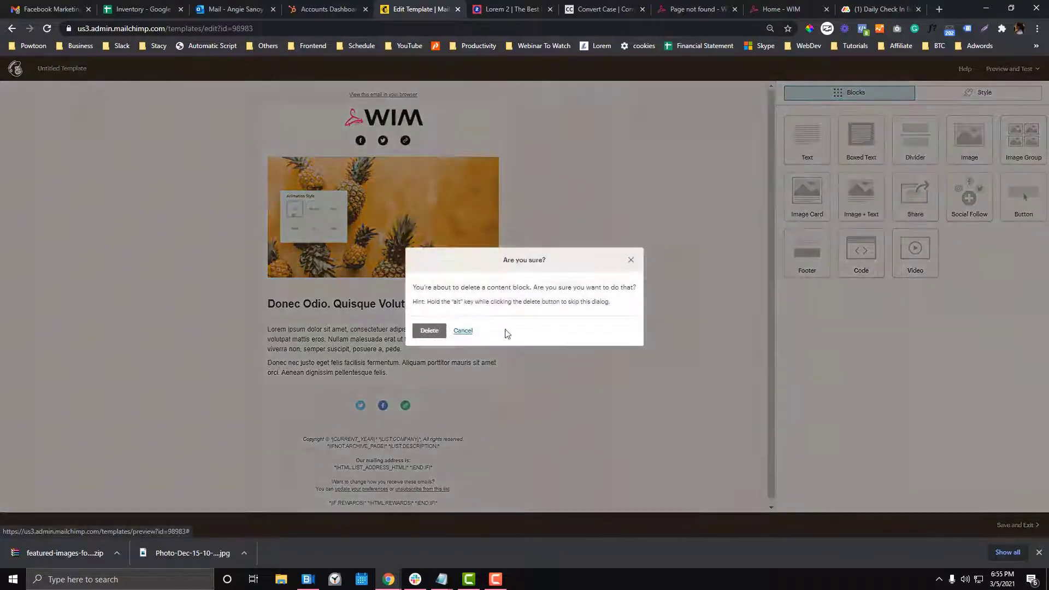
pyautogui.press('Return')
pyautogui.moveTo(929, 211); pyautogui.dragTo(397, 279)
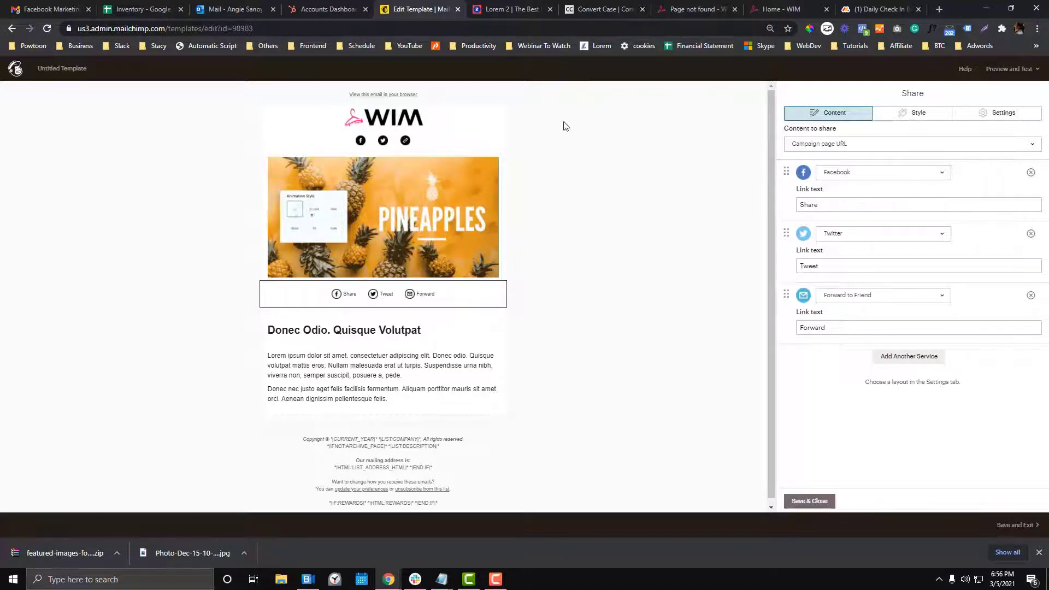
pyautogui.scroll(-1, 482, 344)
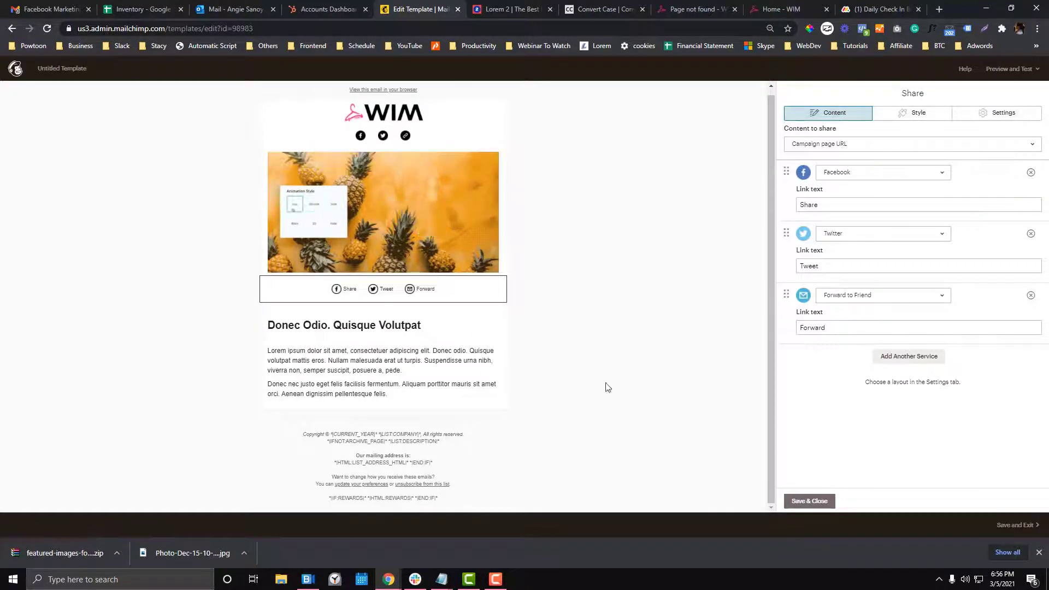
pyautogui.click(803, 503)
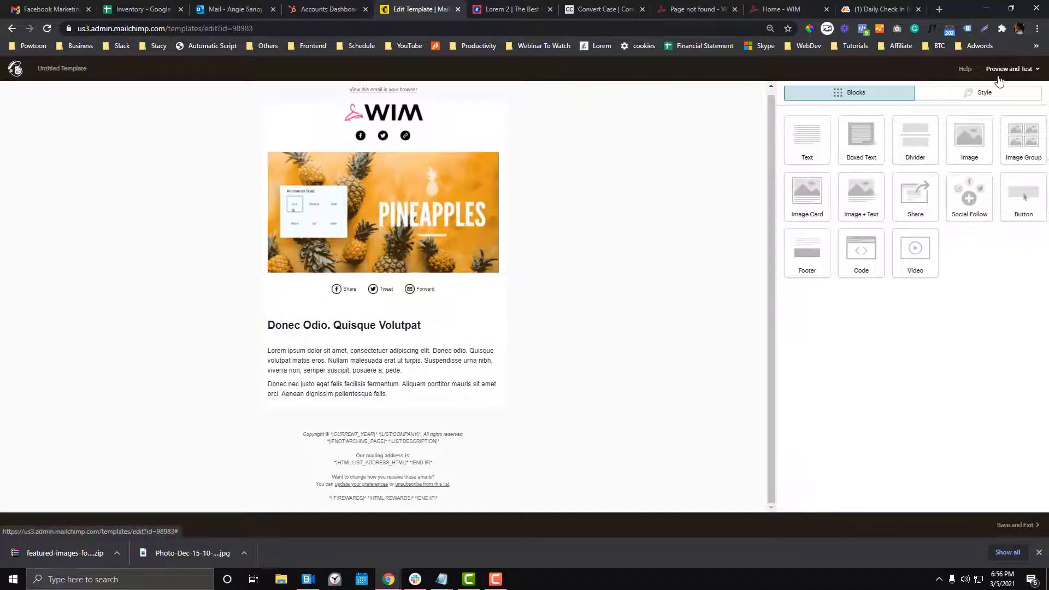
# Save and exit the template under the name "WIM Weekly Template".
pyautogui.click(1008, 527)
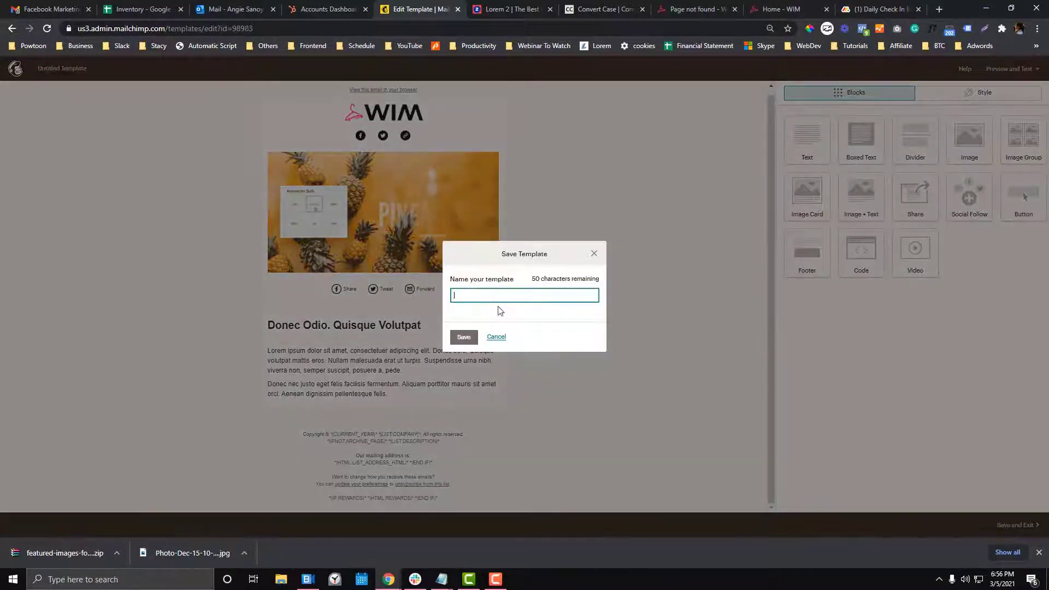
pyautogui.click(496, 295)
pyautogui.write('Wee')
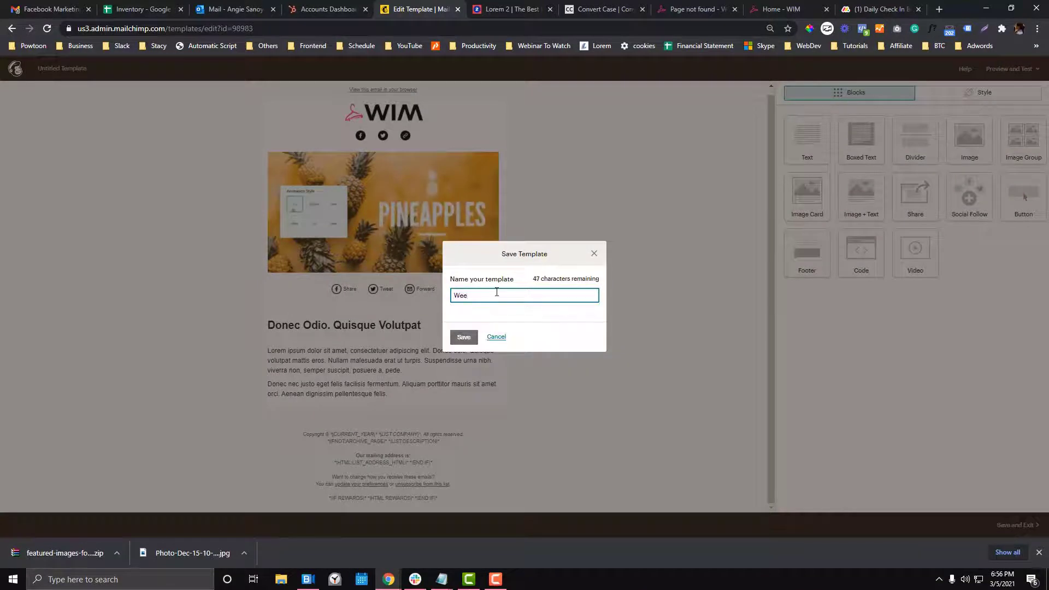
pyautogui.press('BackSpace')
pyautogui.press('BackSpace')
pyautogui.write('IM Boilder')
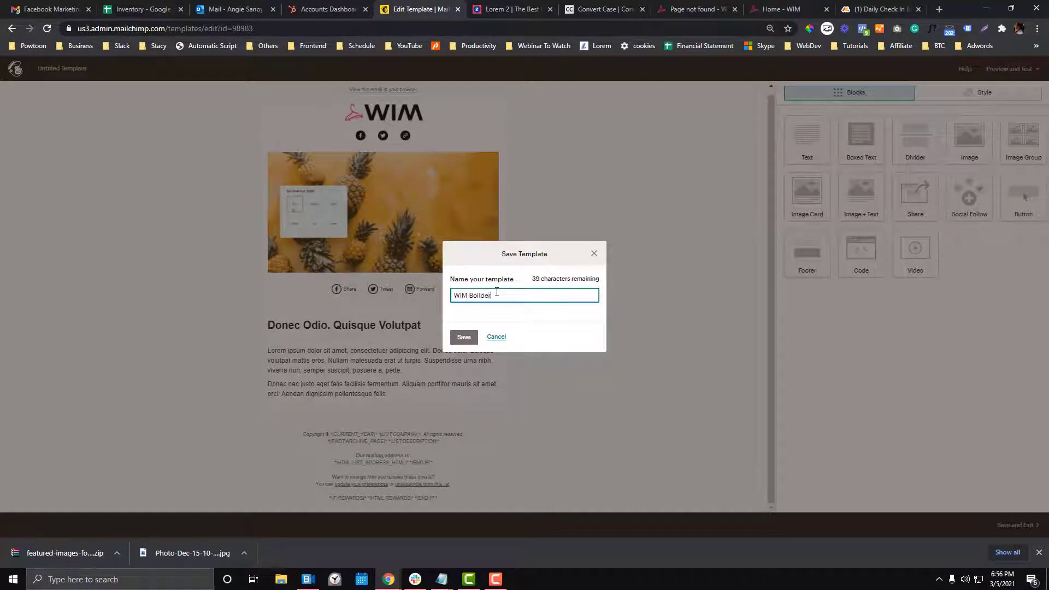
pyautogui.press('BackSpace')
pyautogui.press('BackSpace')
pyautogui.press('BackSpace')
pyautogui.press('BackSpace')
pyautogui.press('BackSpace')
pyautogui.press('BackSpace')
pyautogui.press('BackSpace')
pyautogui.write('Week')
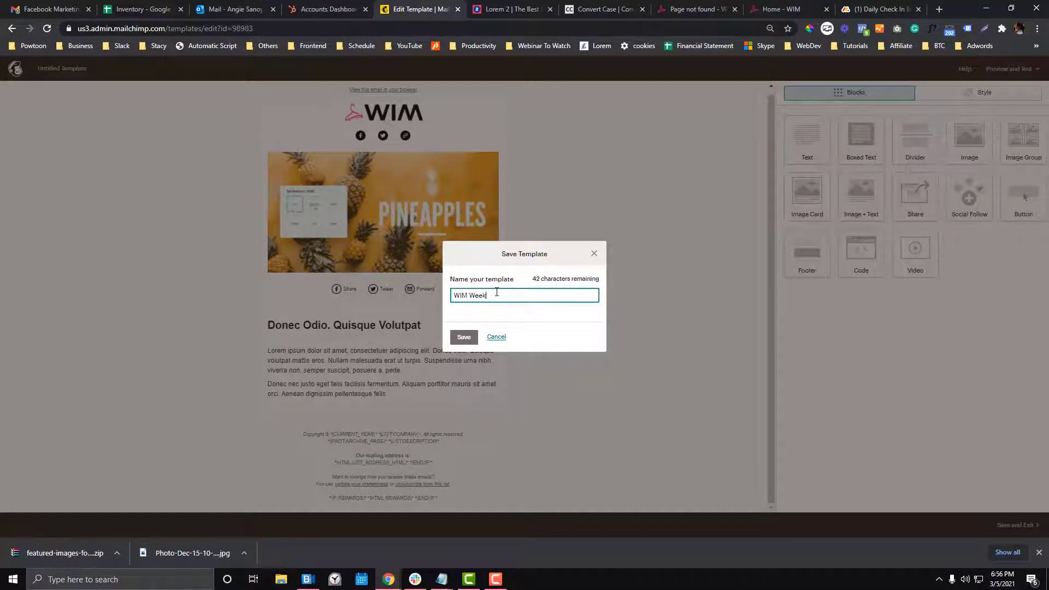
pyautogui.write('ly Template')
pyautogui.click(462, 337)
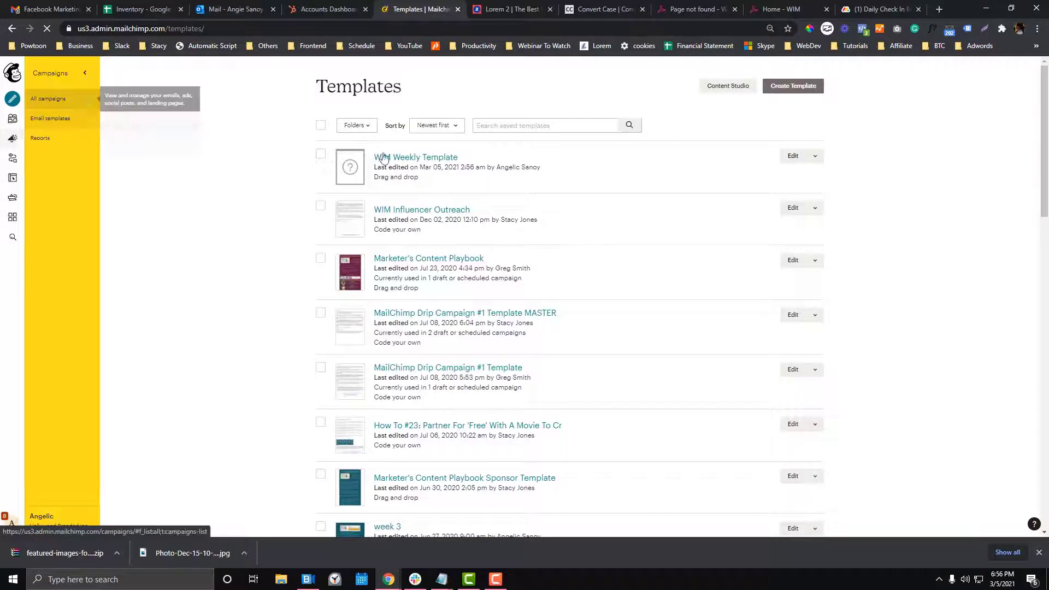
# Start a new automated email campaign of the "Share blog updates" type from the campaigns page.
pyautogui.click(44, 100)
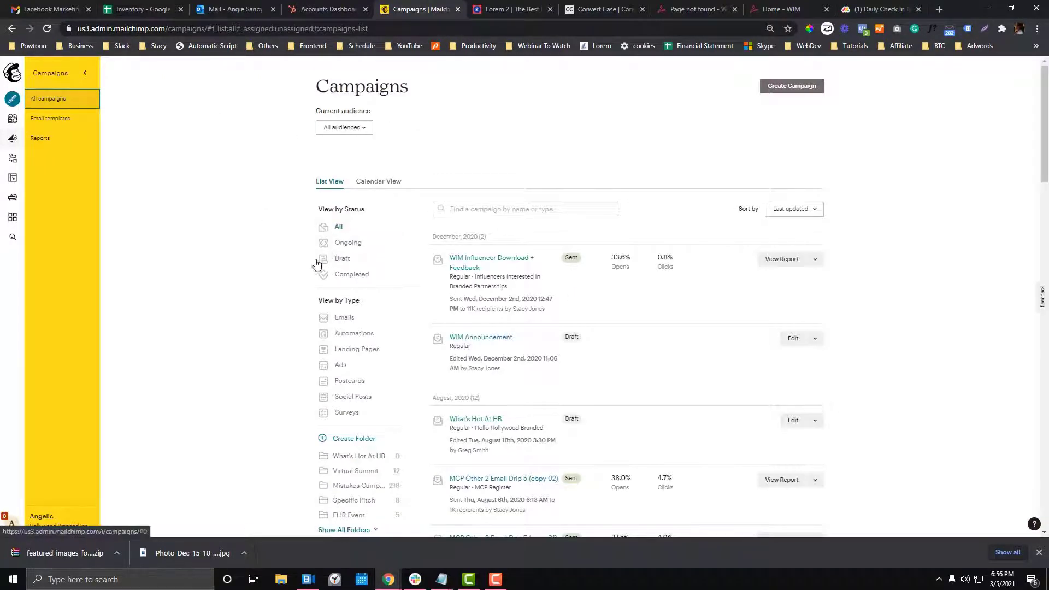
pyautogui.click(790, 88)
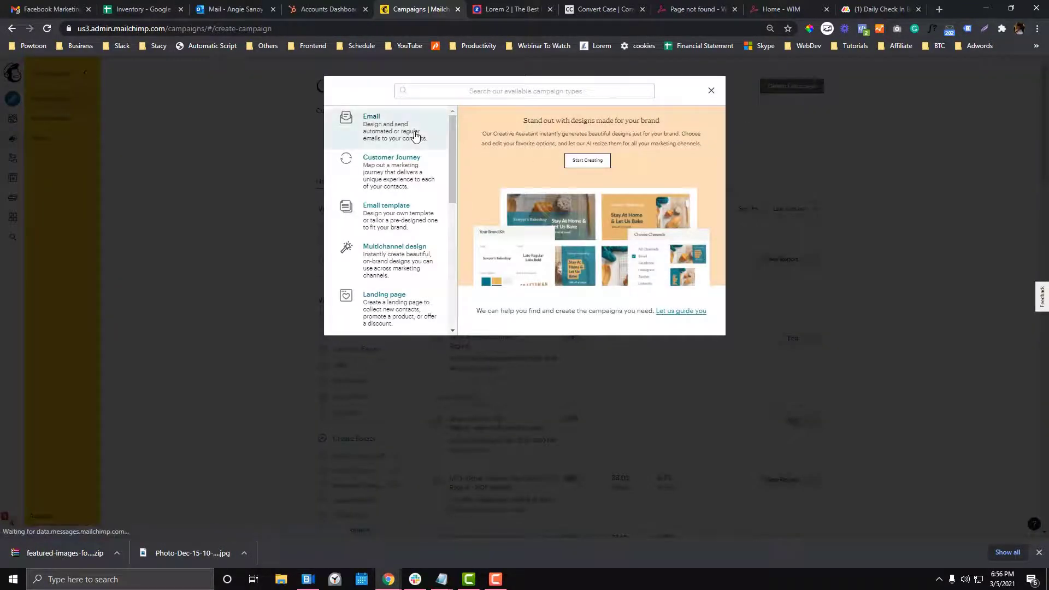
pyautogui.click(415, 135)
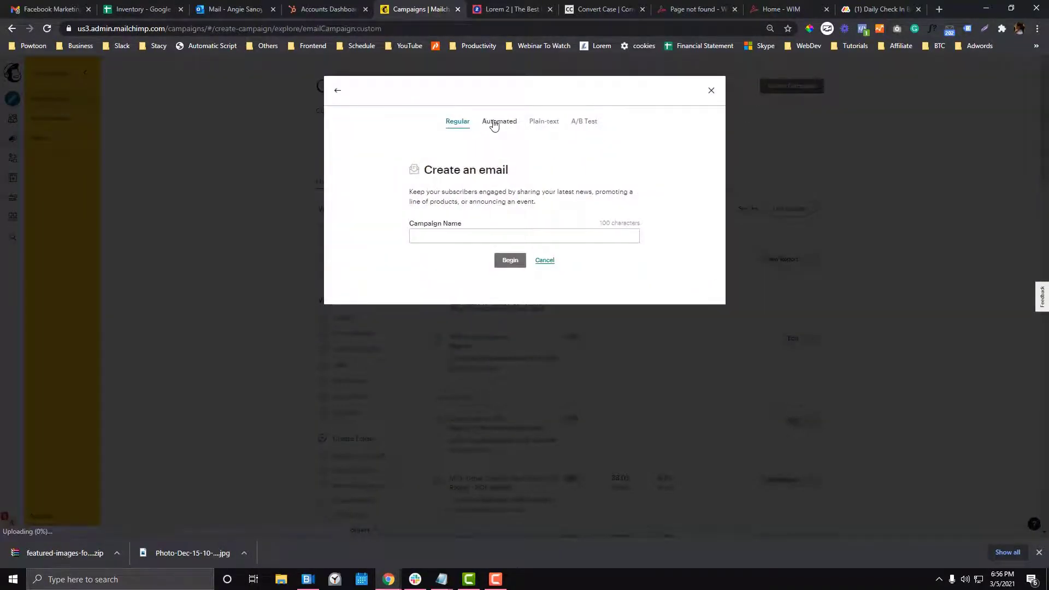
pyautogui.click(495, 125)
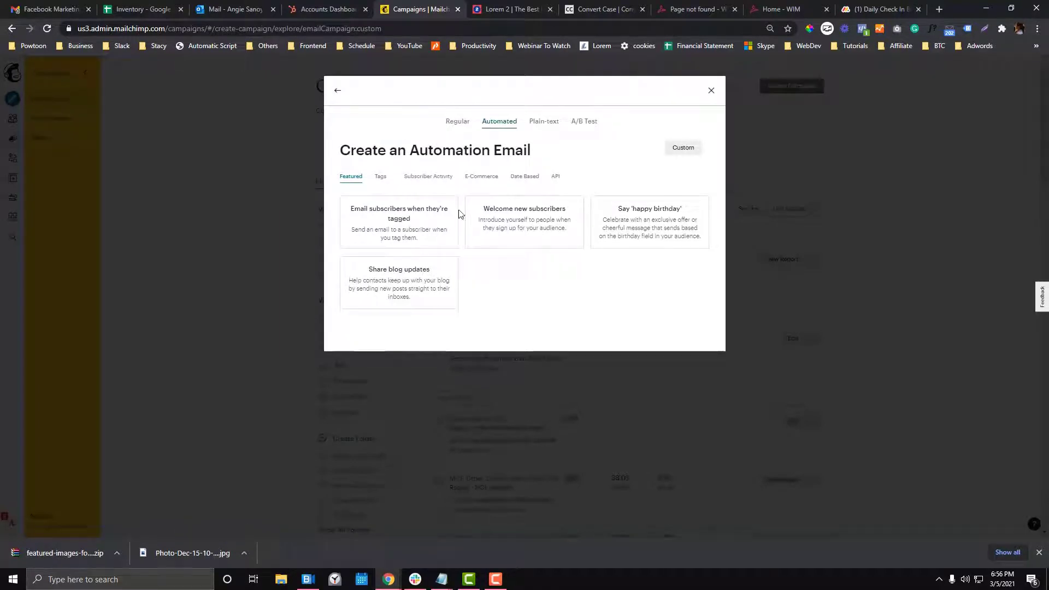
pyautogui.click(405, 296)
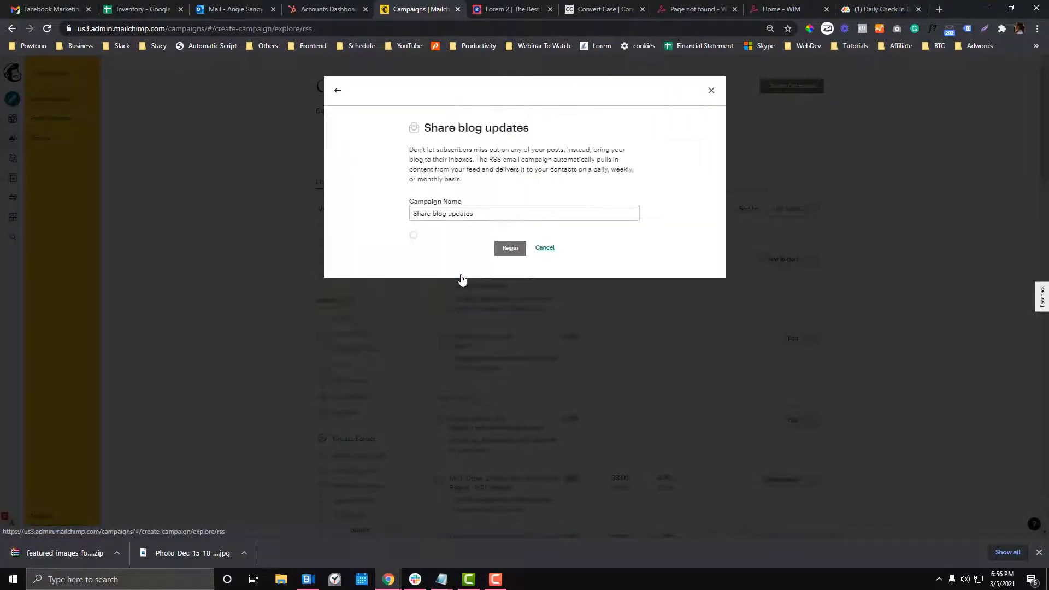
# Name the campaign "WIM Weekly Blog", select WIM Blog as its audience, and begin building it.
pyautogui.tripleClick(480, 207)
pyautogui.write('WIM ')
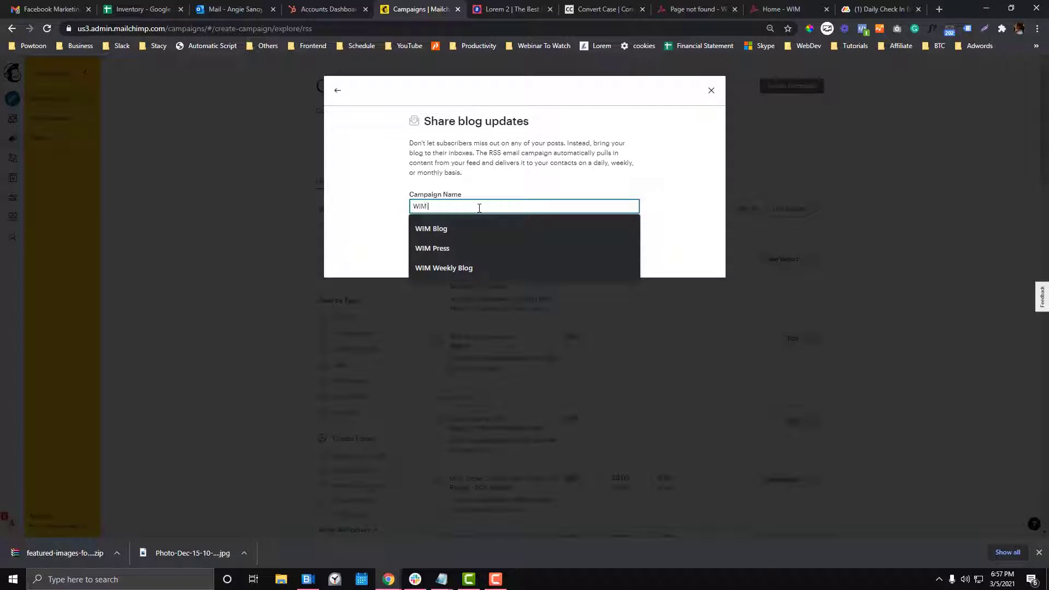
pyautogui.write('Weekl')
pyautogui.click(475, 223)
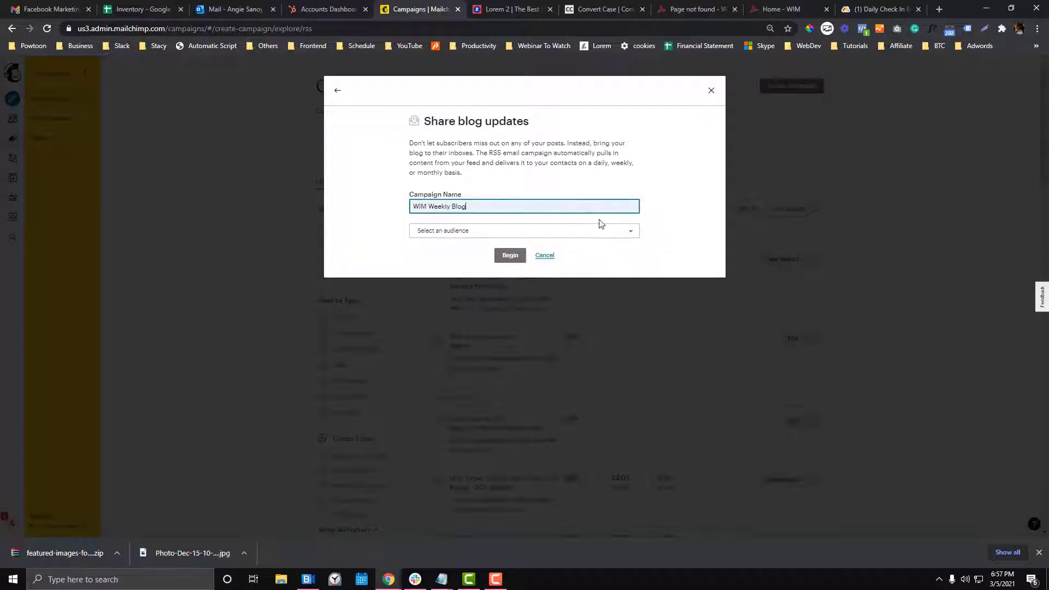
pyautogui.click(475, 231)
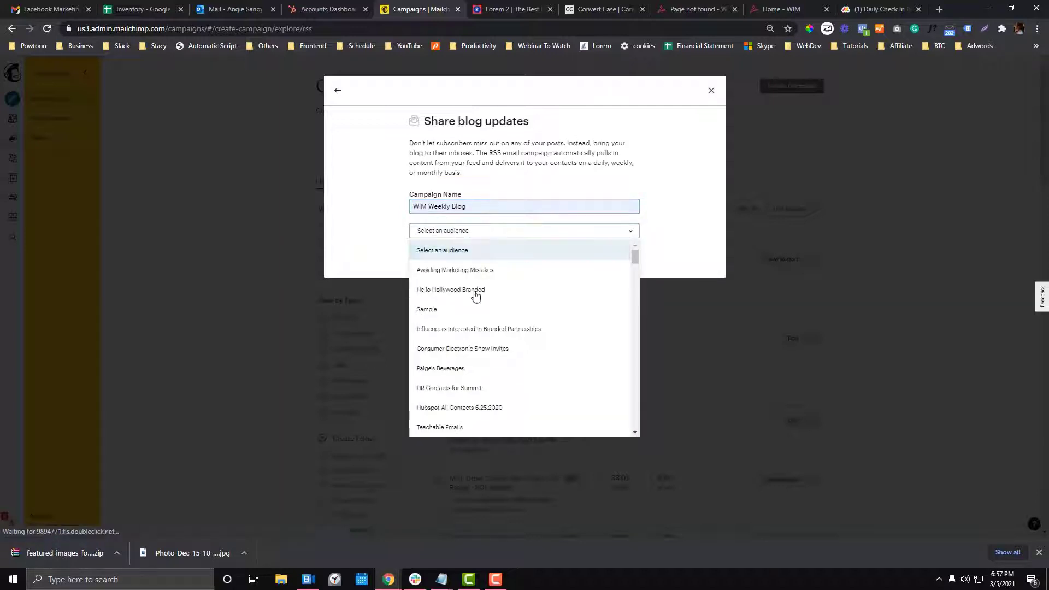
pyautogui.scroll(-5, 487, 356)
pyautogui.scroll(-5, 541, 383)
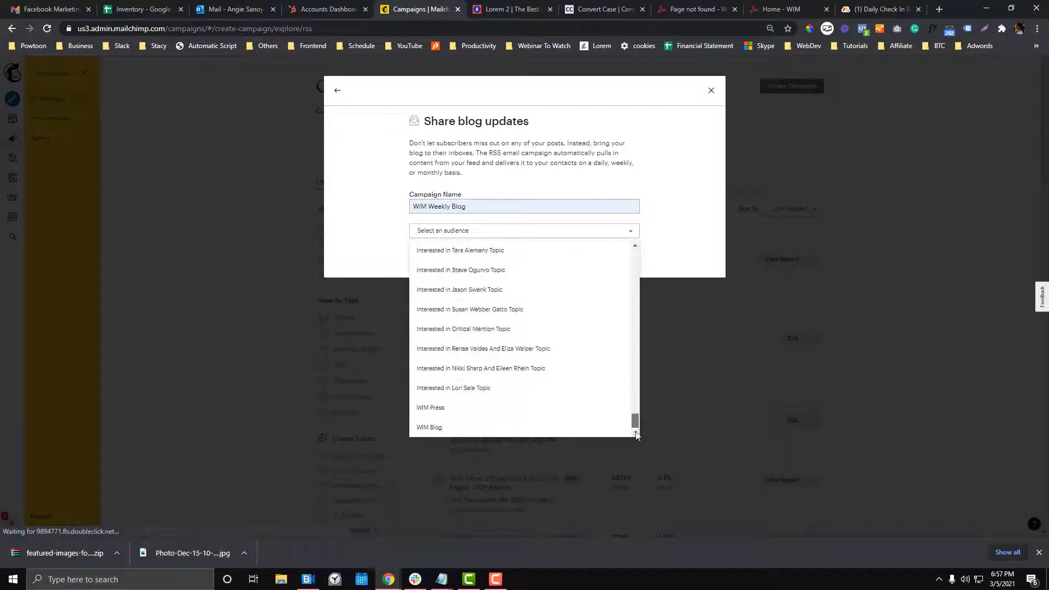
pyautogui.click(541, 426)
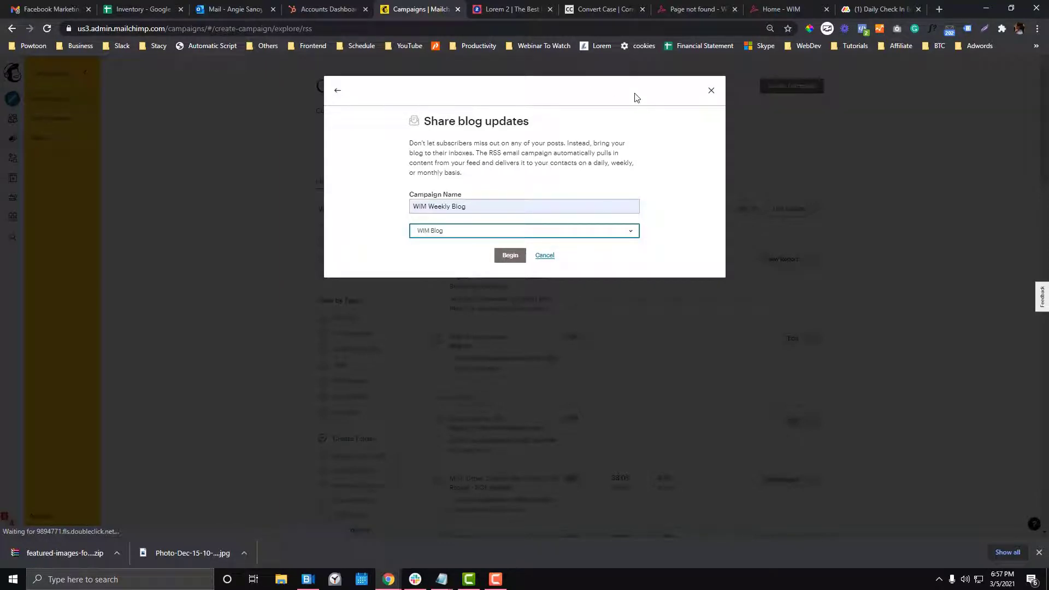
pyautogui.click(513, 255)
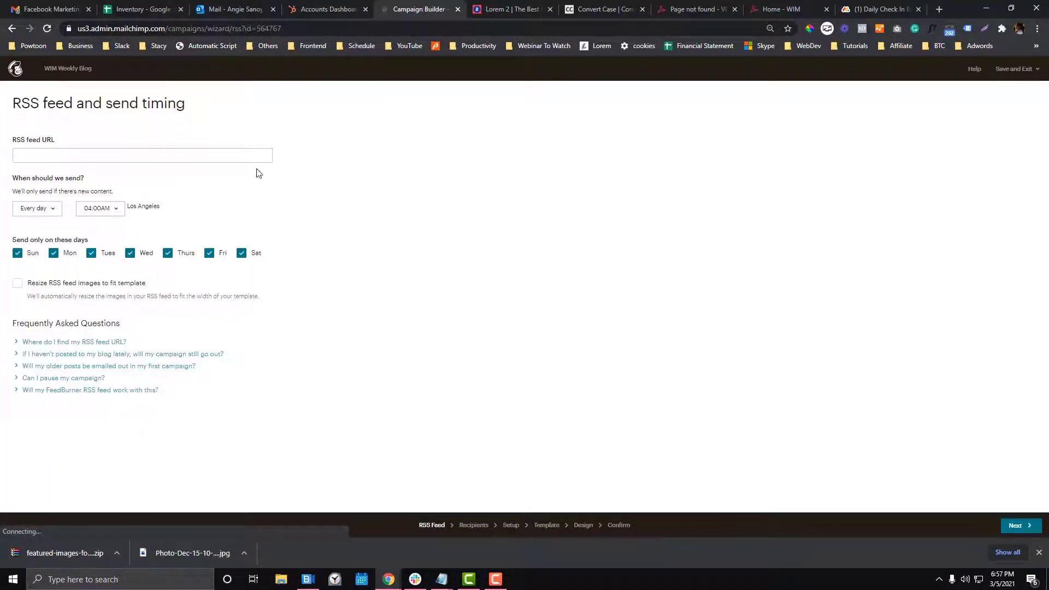
# Load the blog.wardrobeinmotion.com homepage in the blog's browser tab and return to the campaign's RSS feed URL field.
pyautogui.click(91, 156)
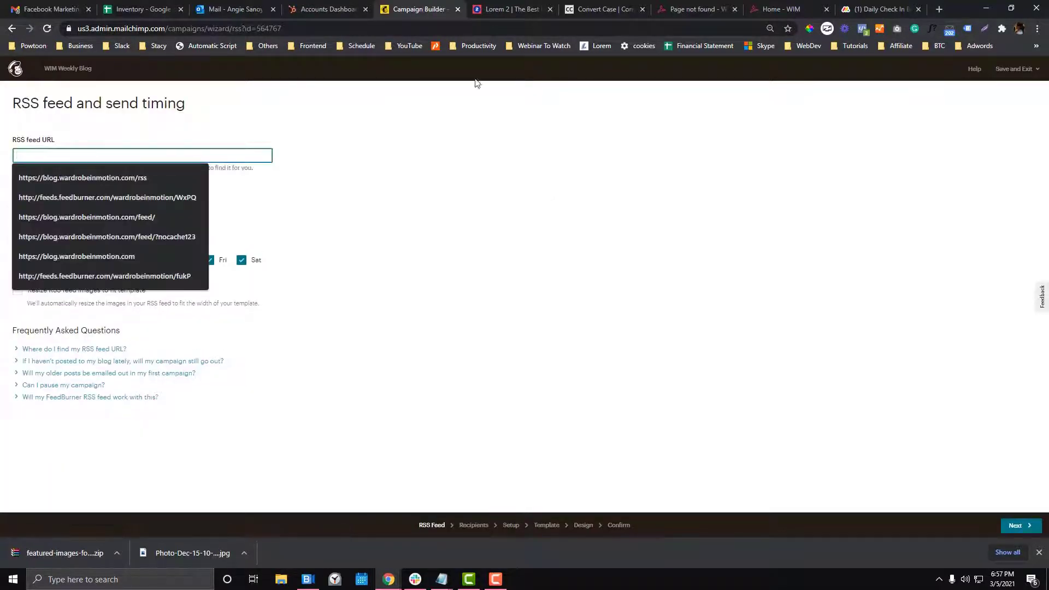
pyautogui.moveTo(690, 6); pyautogui.dragTo(581, 7)
pyautogui.moveTo(214, 28); pyautogui.dragTo(173, 28)
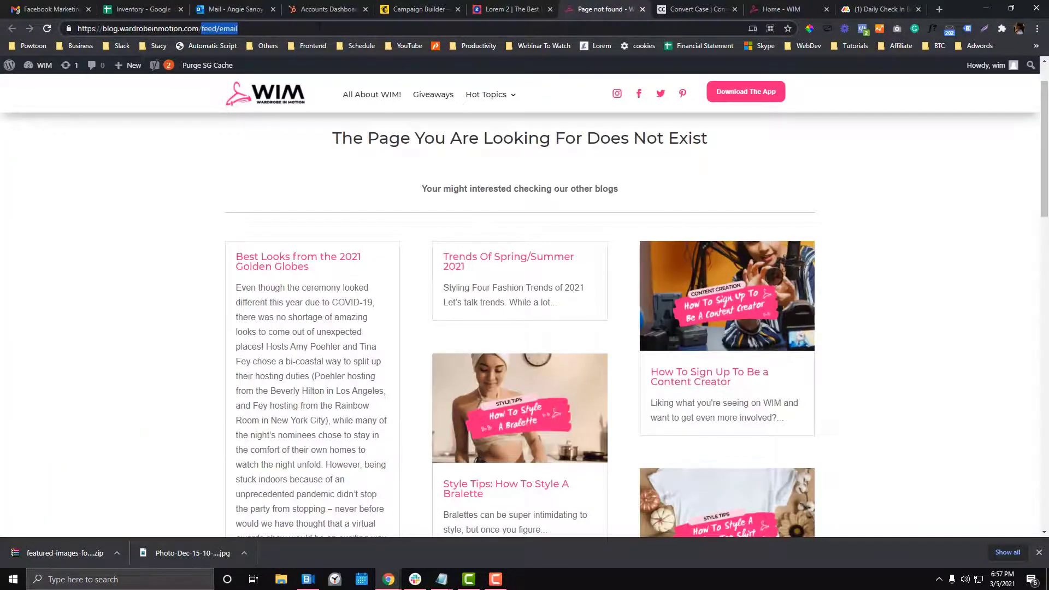
pyautogui.press('BackSpace')
pyautogui.press('Return')
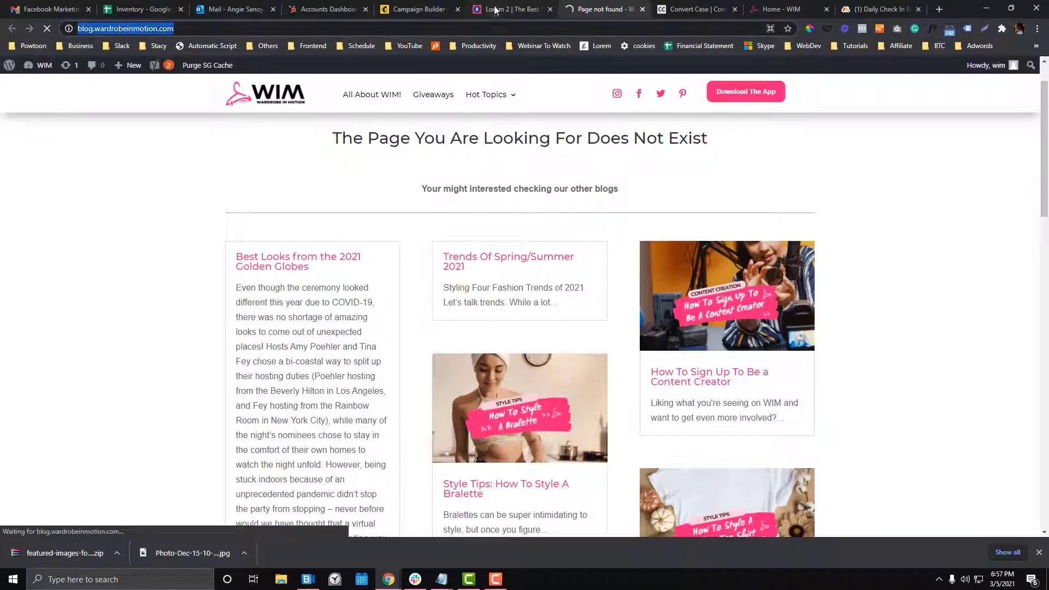
pyautogui.click(419, 8)
pyautogui.click(158, 156)
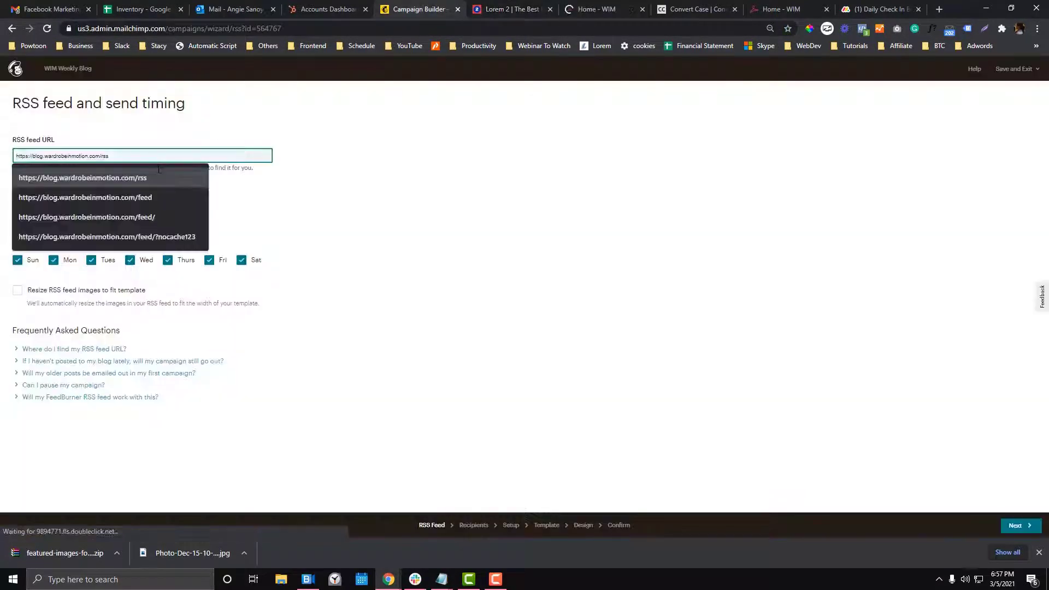
pyautogui.click(203, 132)
pyautogui.click(590, 9)
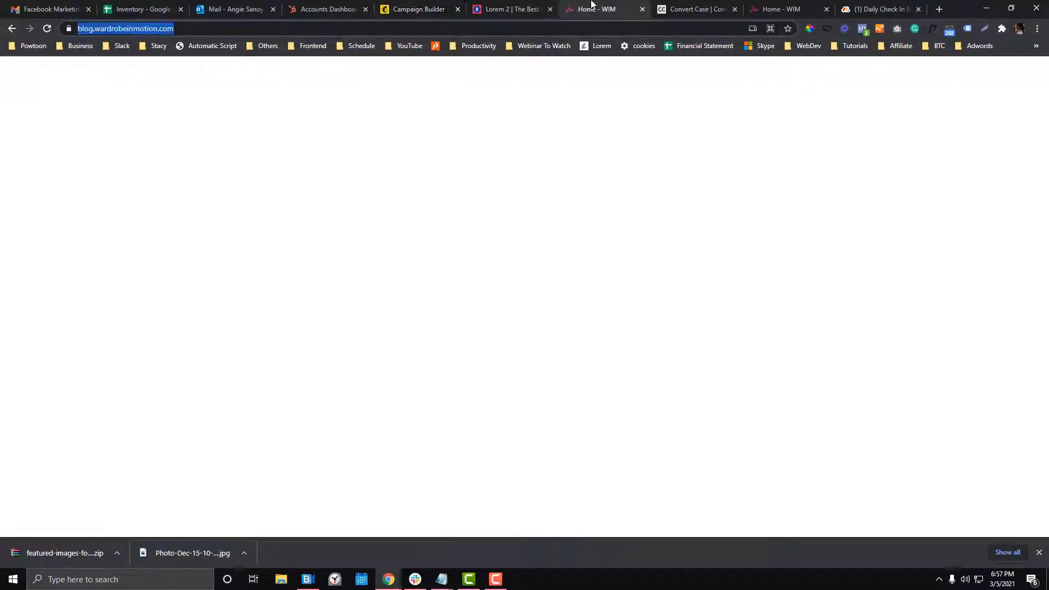
pyautogui.click(326, 26)
pyautogui.write('/feed')
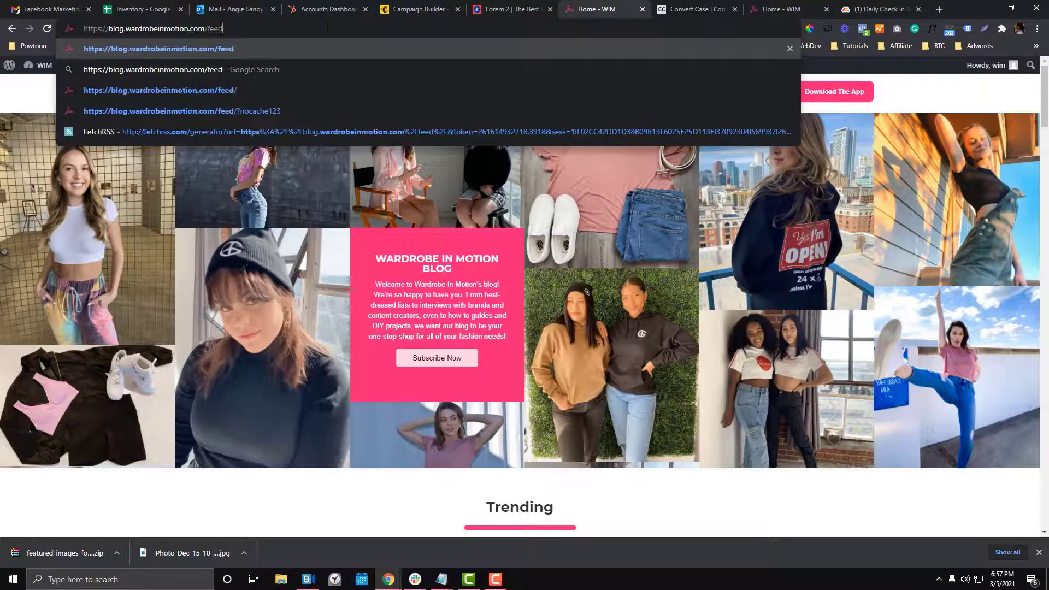
pyautogui.press('Return')
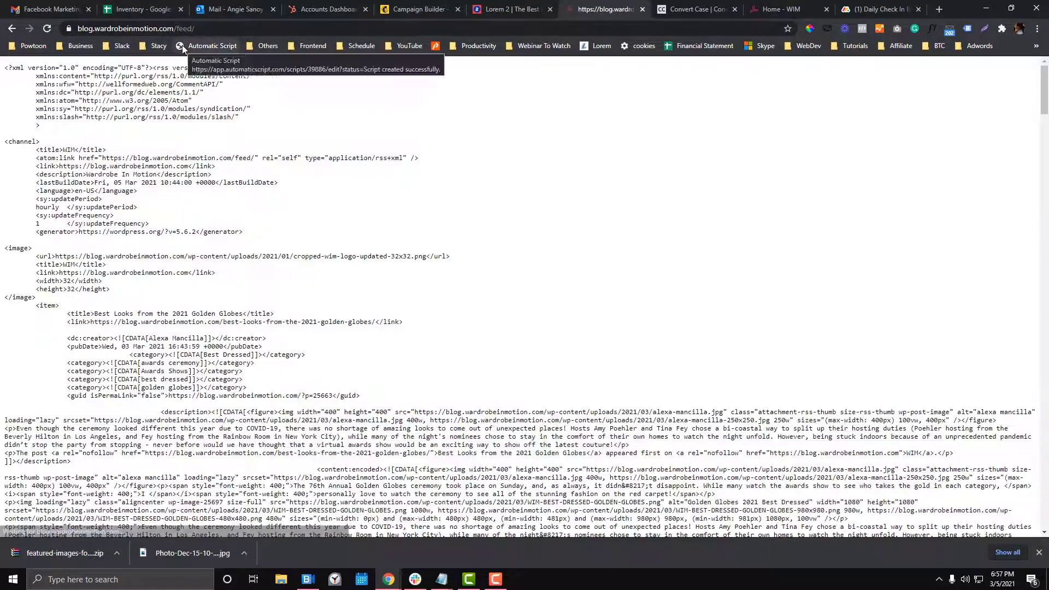
# Return to the campaign's RSS feed settings and read the FAQ answers on feed URLs, posting gaps, older posts and FeedBurner.
pyautogui.click(413, 7)
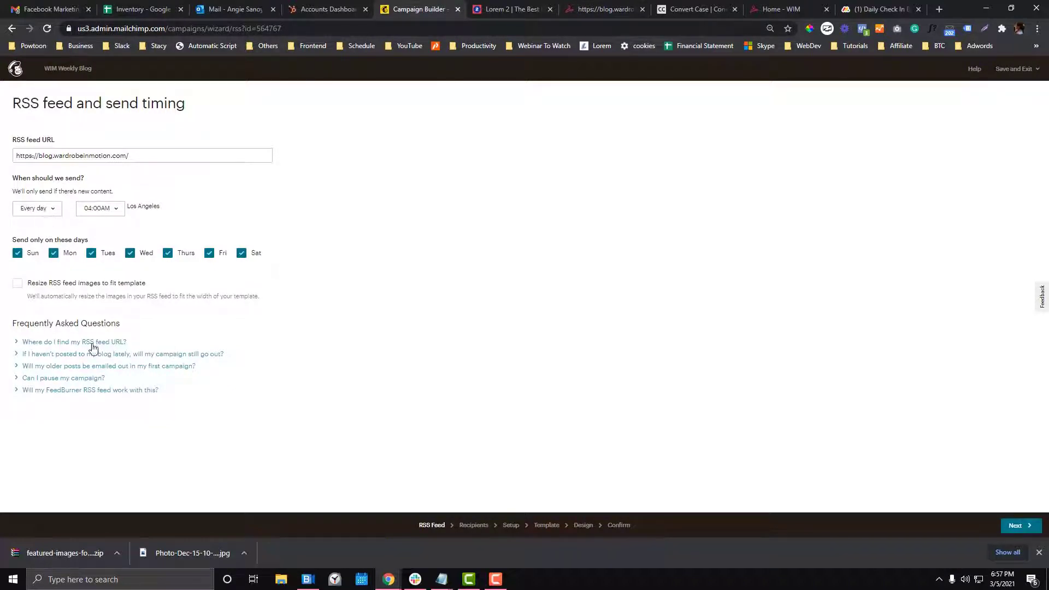
pyautogui.click(17, 343)
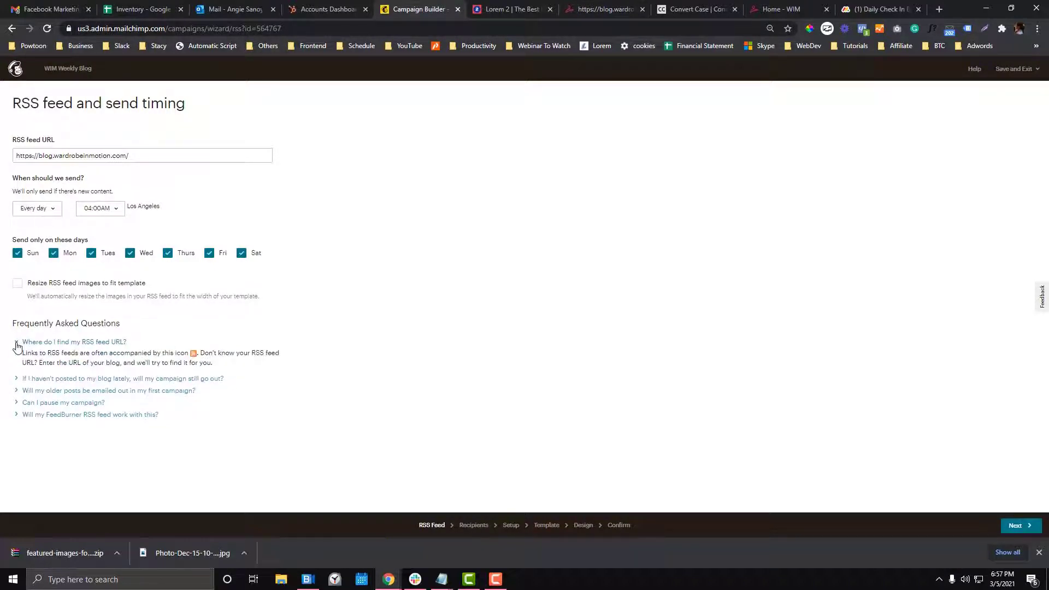
pyautogui.click(17, 378)
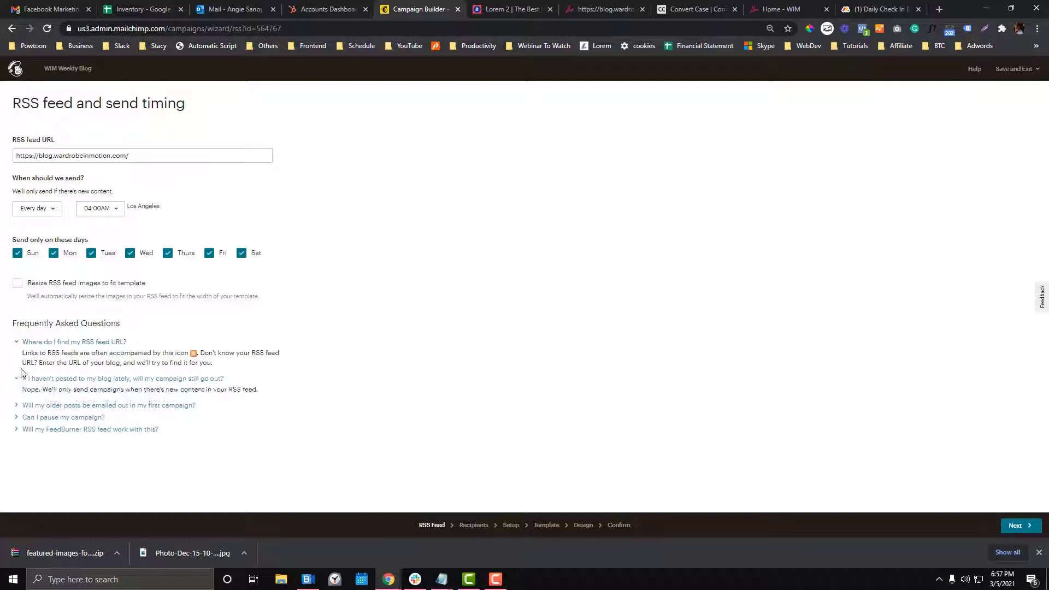
pyautogui.click(18, 406)
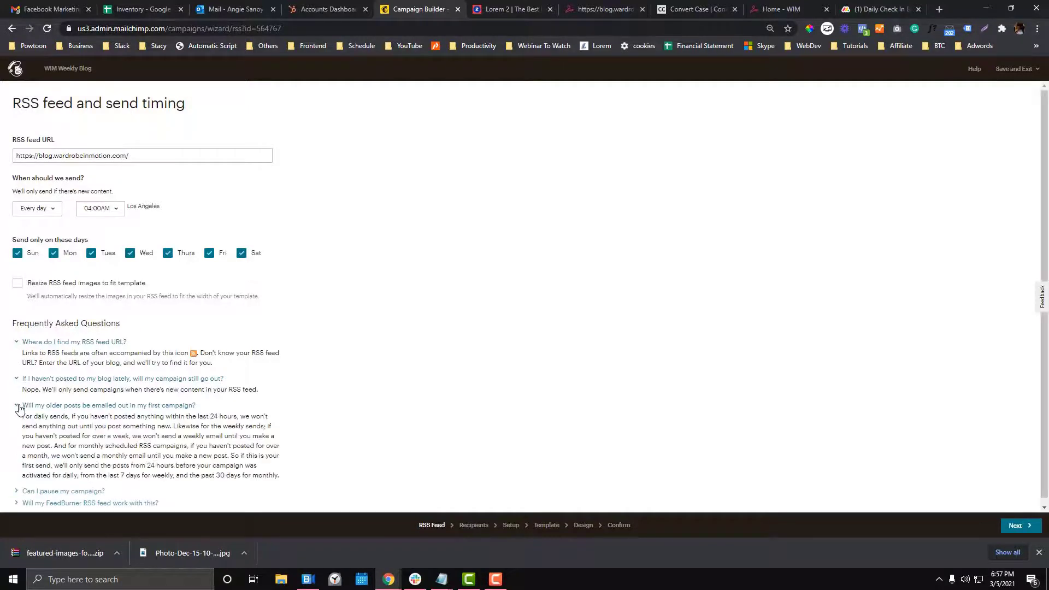
pyautogui.click(18, 503)
pyautogui.scroll(-1, 218, 483)
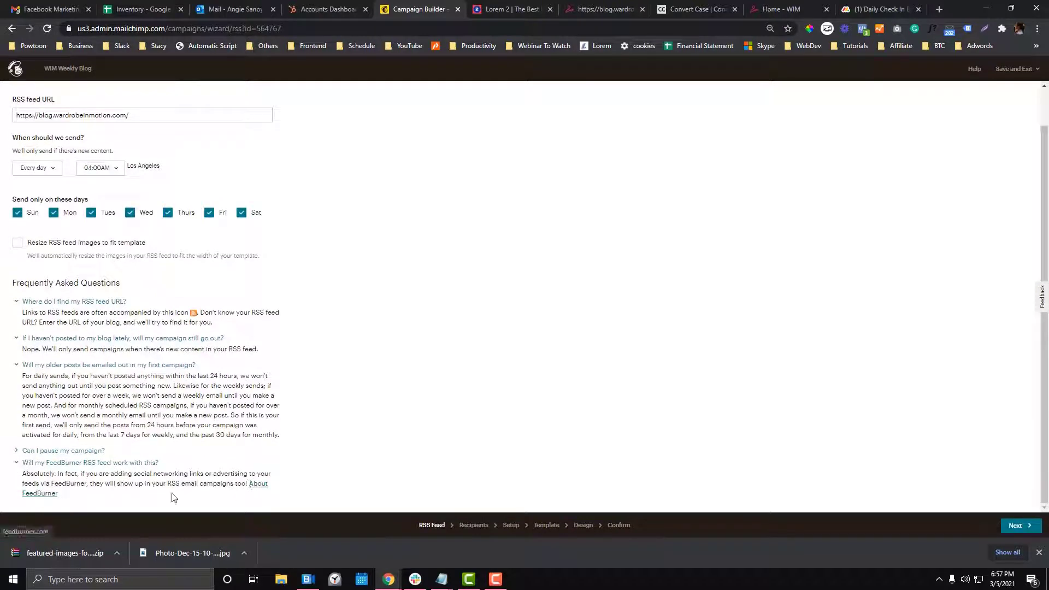
# Open FeedBurner from the FAQ in a new tab and delete the "Wardrobe In Motion Weekly Blog" feed.
pyautogui.rightClick(42, 493)
pyautogui.click(114, 396)
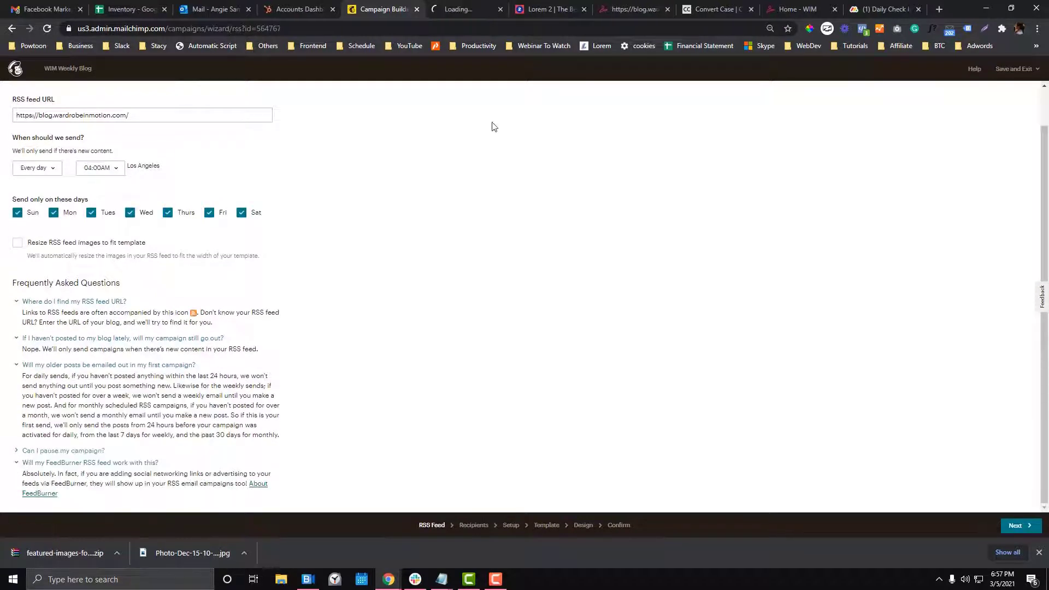
pyautogui.click(470, 9)
pyautogui.click(233, 34)
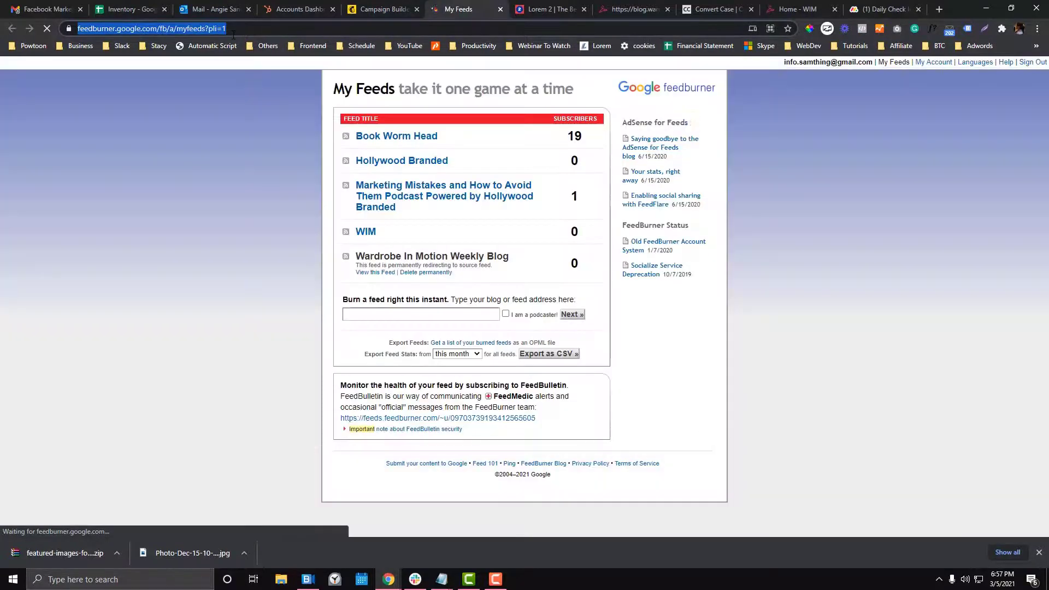
pyautogui.click(377, 315)
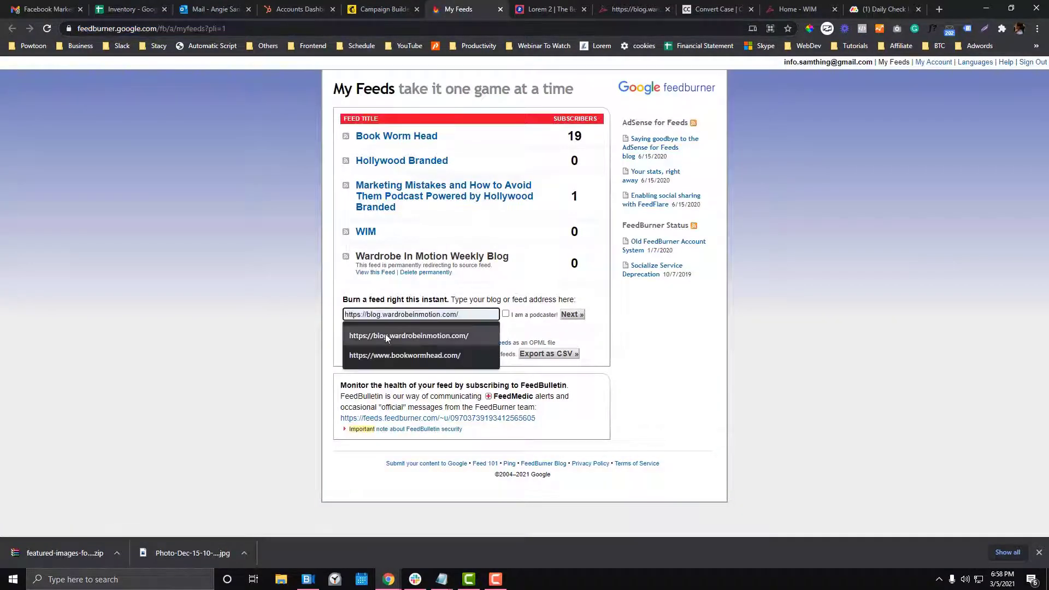
pyautogui.click(386, 335)
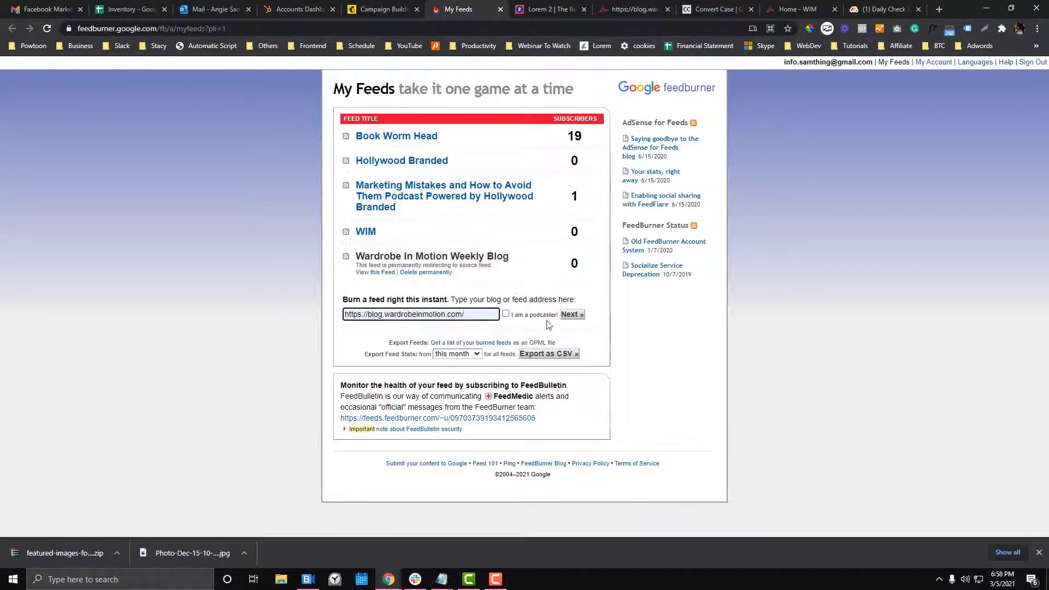
pyautogui.click(413, 273)
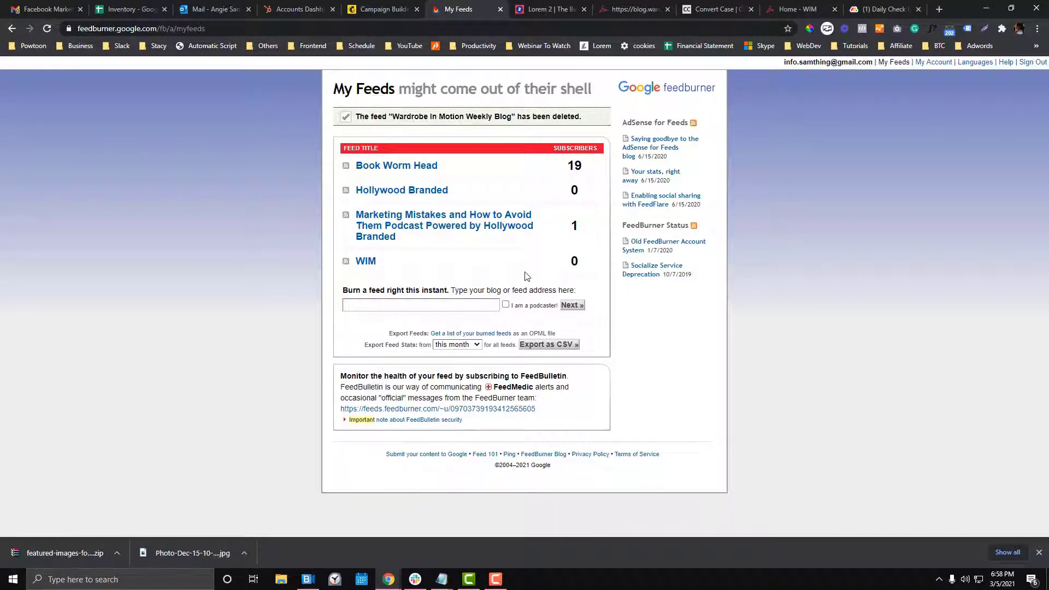
pyautogui.click(449, 306)
pyautogui.click(437, 322)
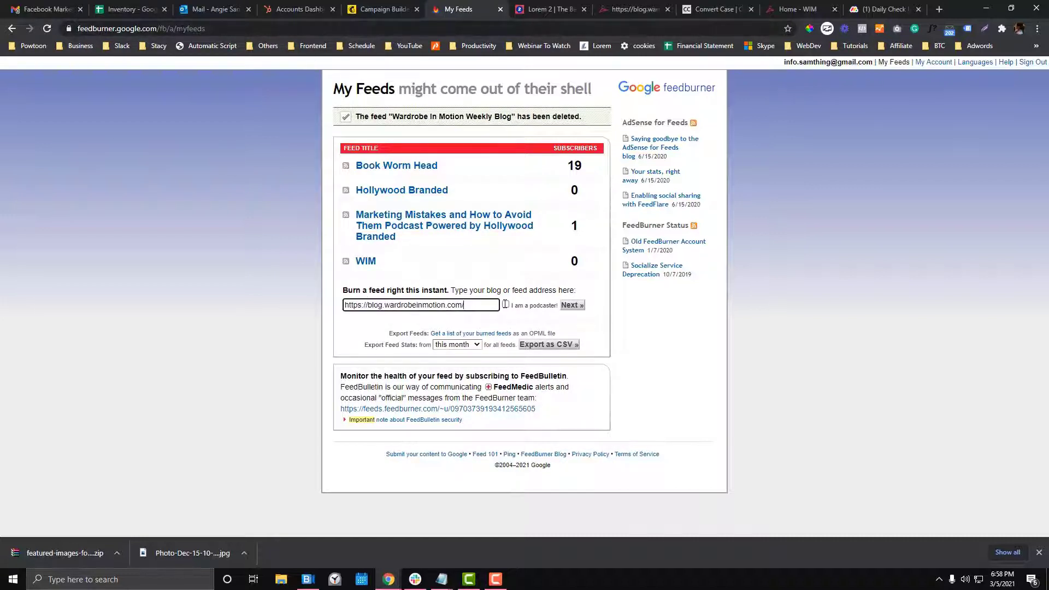
pyautogui.click(572, 306)
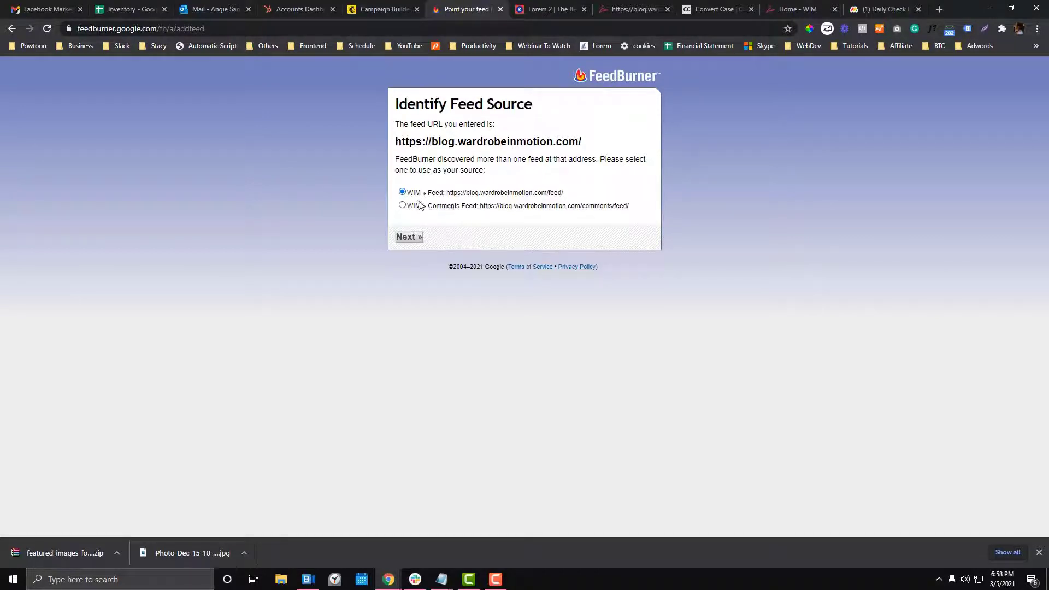
pyautogui.click(410, 236)
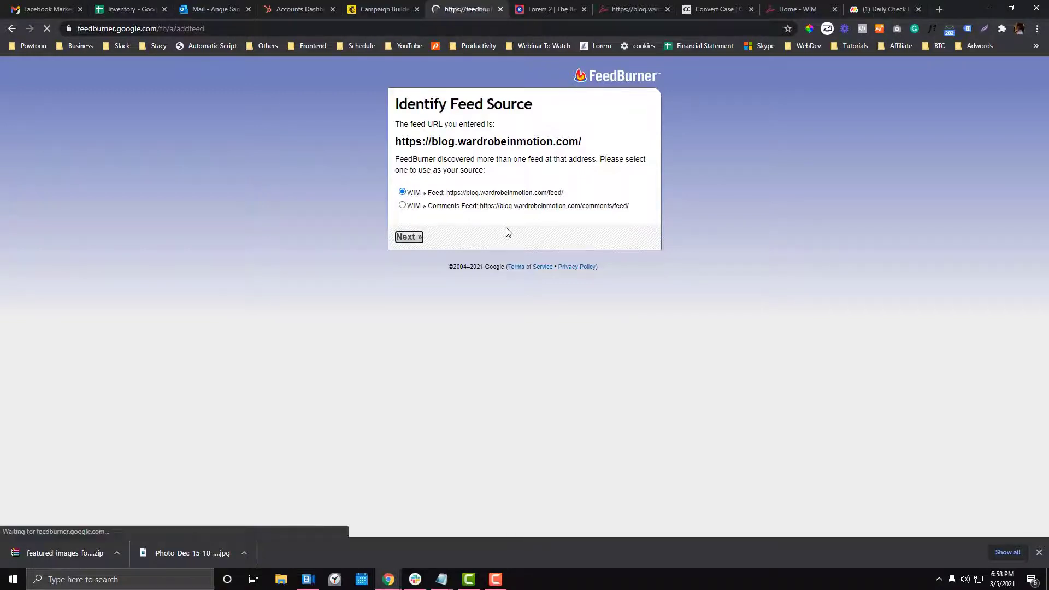
# Title the new feed "Wardrobe In Motion", set its address to wardrobeinmotion, and activate it.
pyautogui.moveTo(492, 261); pyautogui.dragTo(439, 261)
pyautogui.write('Wardrobe In Motion - Press')
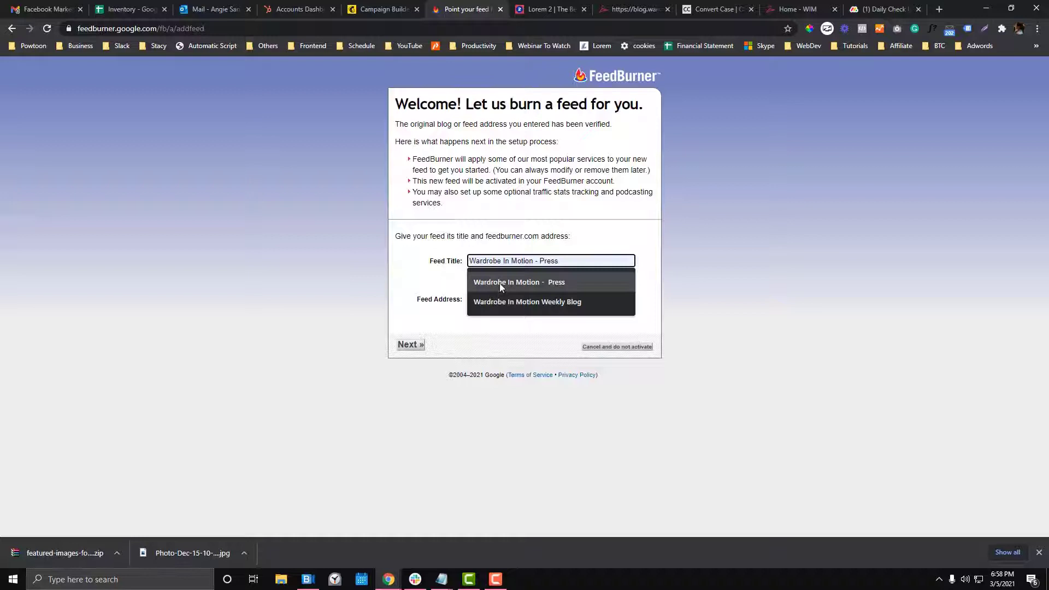
pyautogui.click(500, 283)
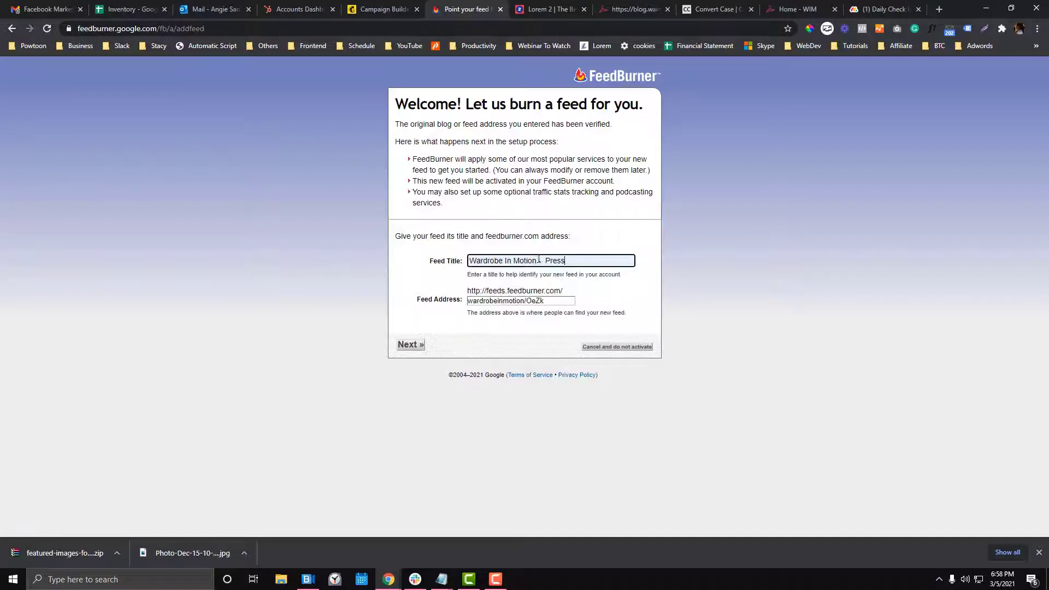
pyautogui.moveTo(571, 261); pyautogui.dragTo(535, 260)
pyautogui.press('BackSpace')
pyautogui.moveTo(553, 301); pyautogui.dragTo(525, 301)
pyautogui.press('BackSpace')
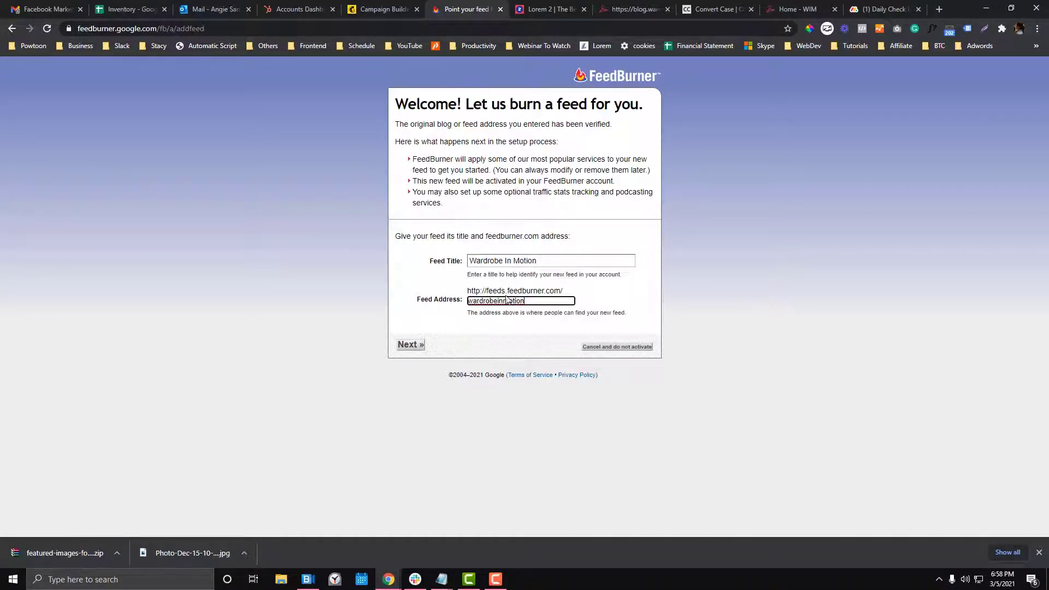
pyautogui.click(415, 345)
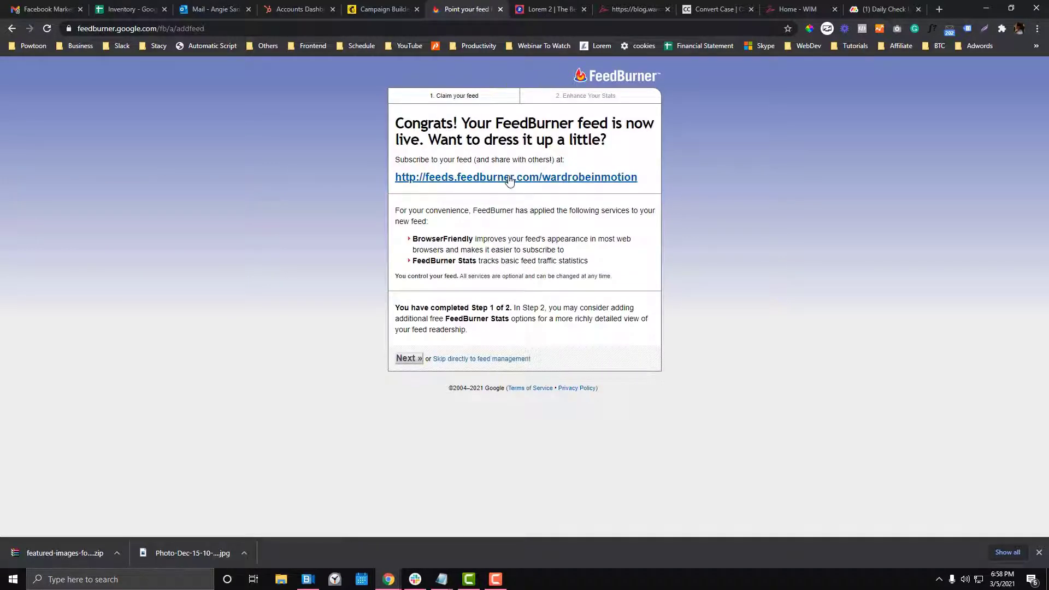
# Open the live feed link in a new tab and finish setup with clickthrough tracking and the "I want more!" stats enabled.
pyautogui.rightClick(520, 178)
pyautogui.click(532, 185)
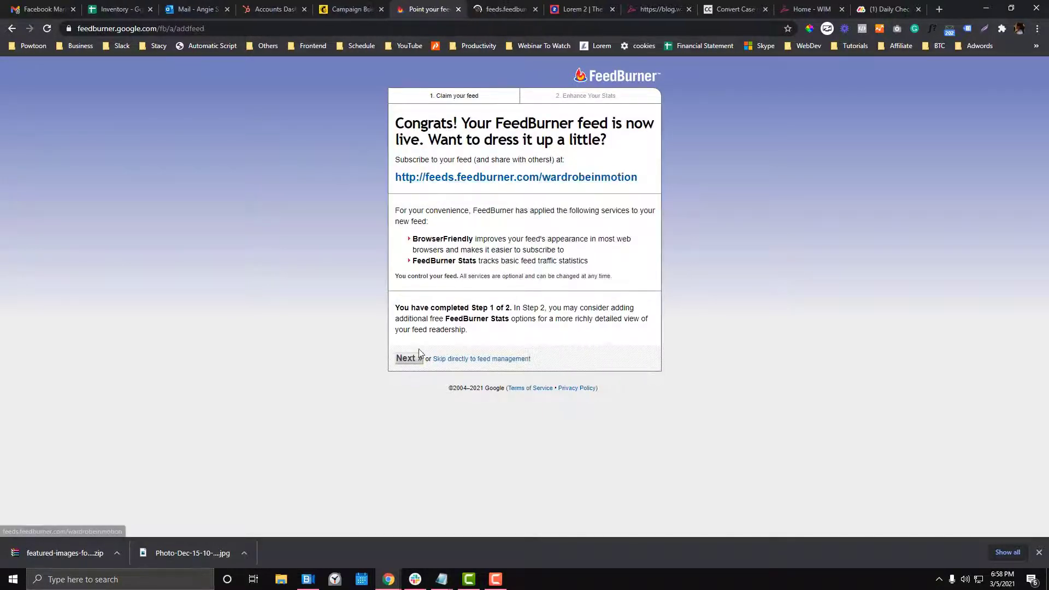
pyautogui.click(408, 358)
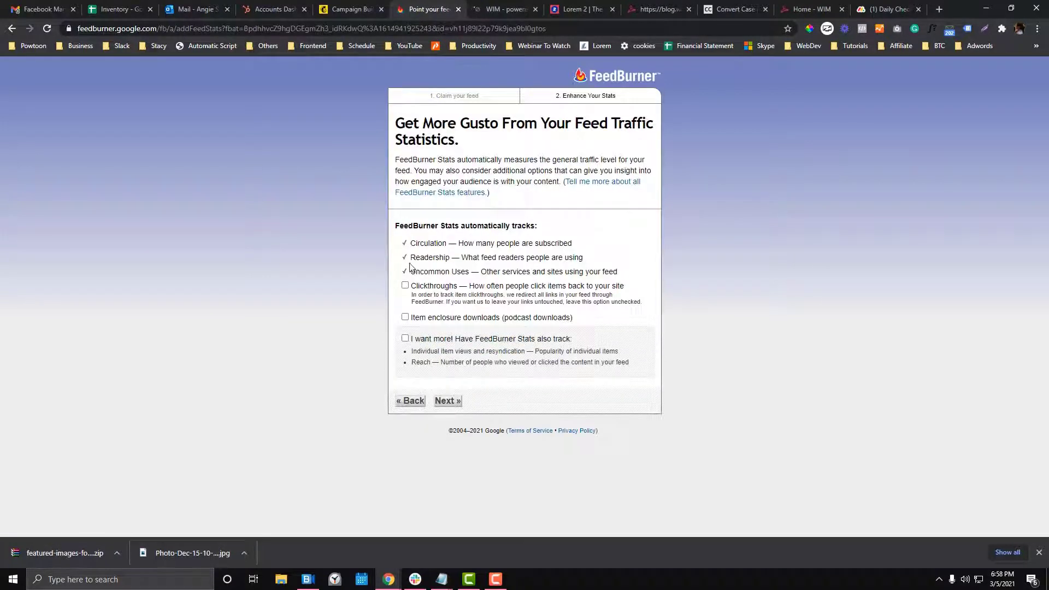
pyautogui.click(405, 287)
pyautogui.click(405, 339)
pyautogui.click(448, 402)
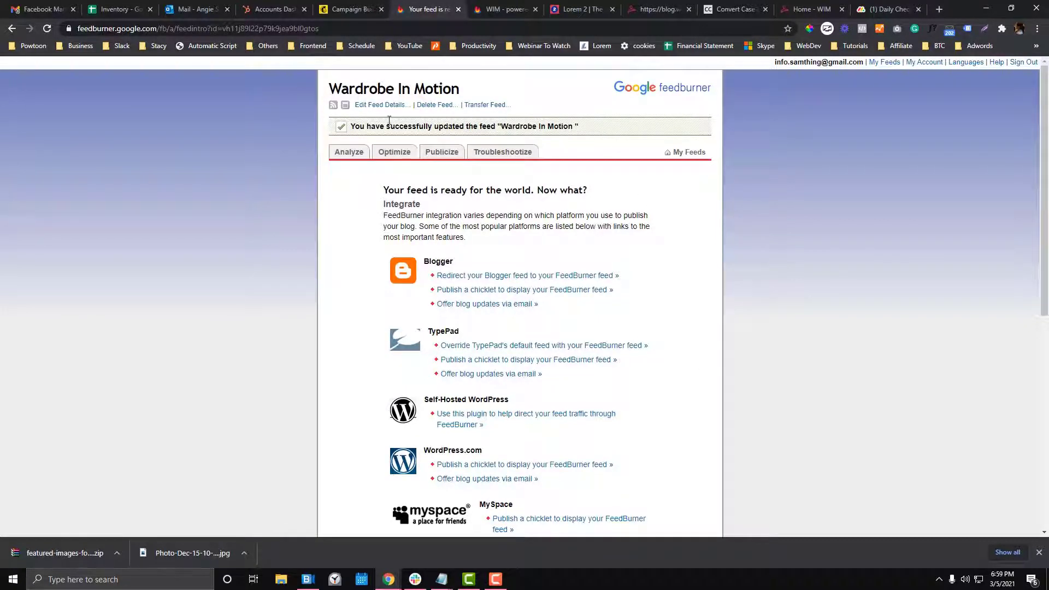
# Open the Wardrobe In Motion feed from its management page, check the current feed content, and close that preview.
pyautogui.click(333, 109)
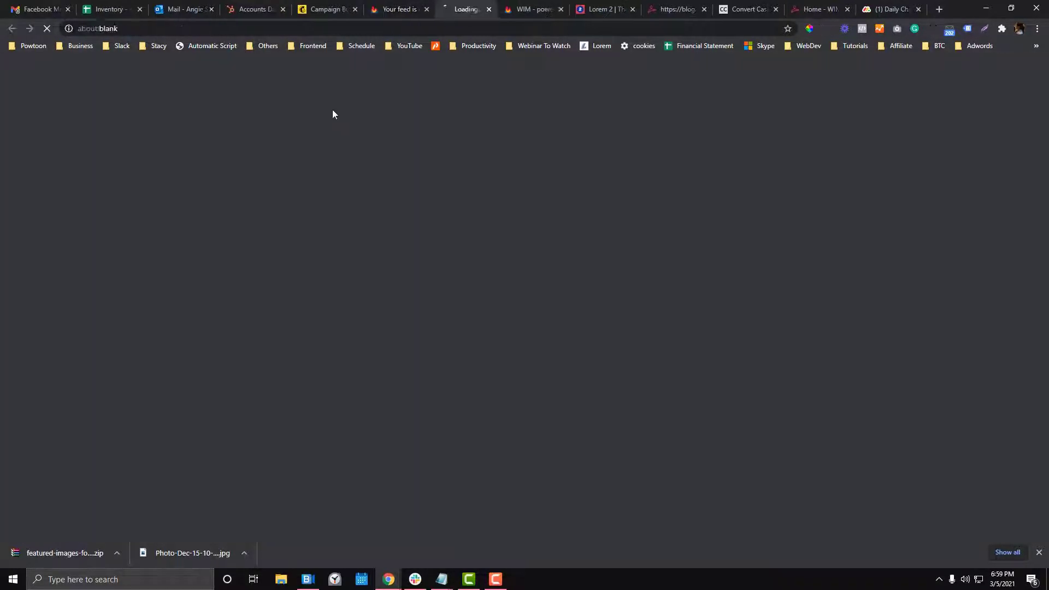
pyautogui.scroll(-5, 436, 188)
pyautogui.scroll(6, 435, 187)
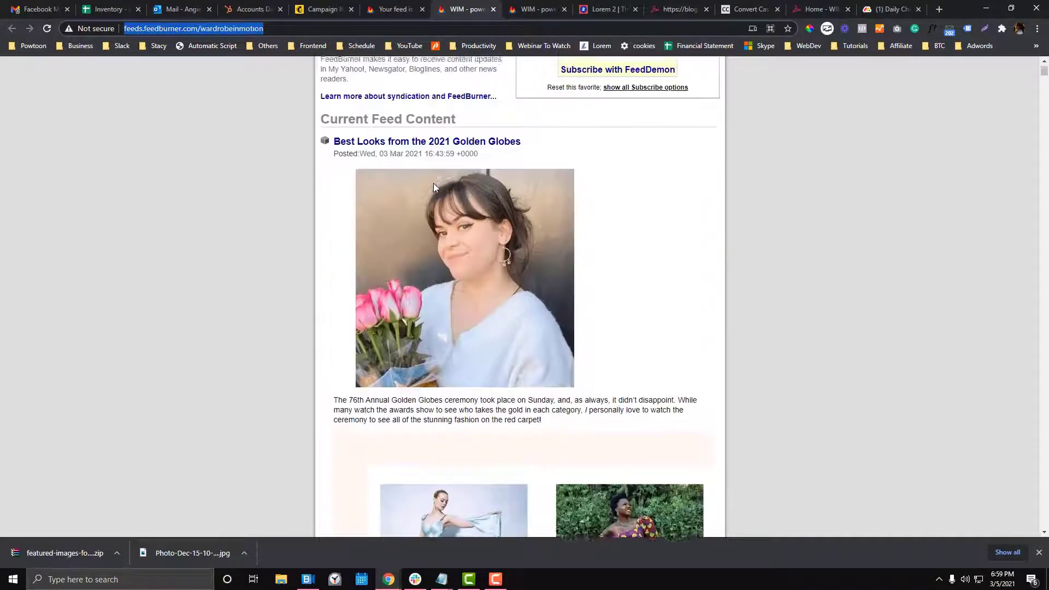
pyautogui.click(492, 10)
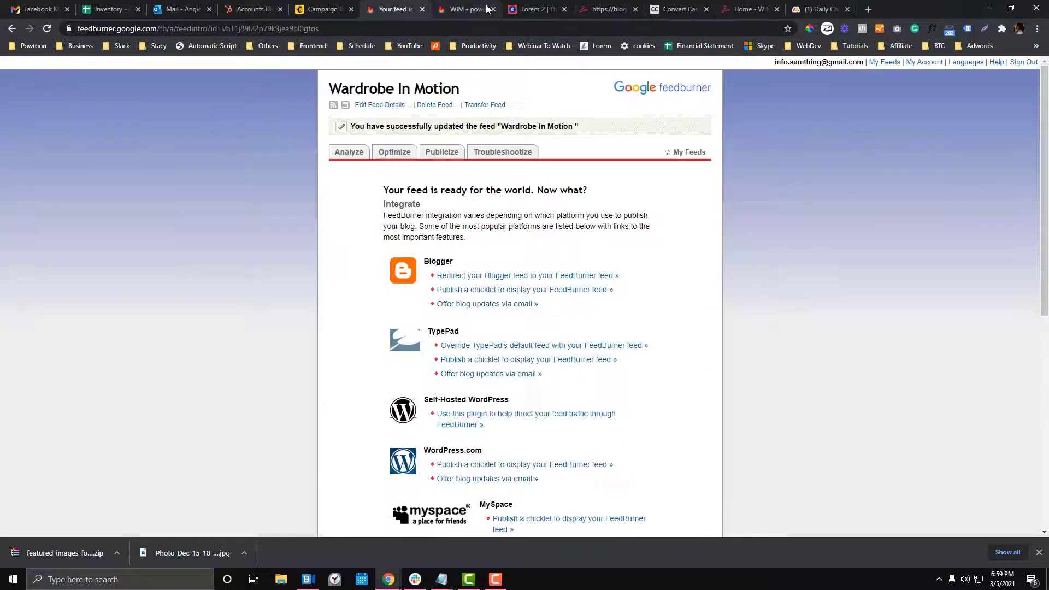
# Close the remaining feed preview tab and return to the RSS feed URL field in the Mailchimp campaign.
pyautogui.click(485, 9)
pyautogui.click(493, 10)
pyautogui.click(520, 3)
pyautogui.click(466, 9)
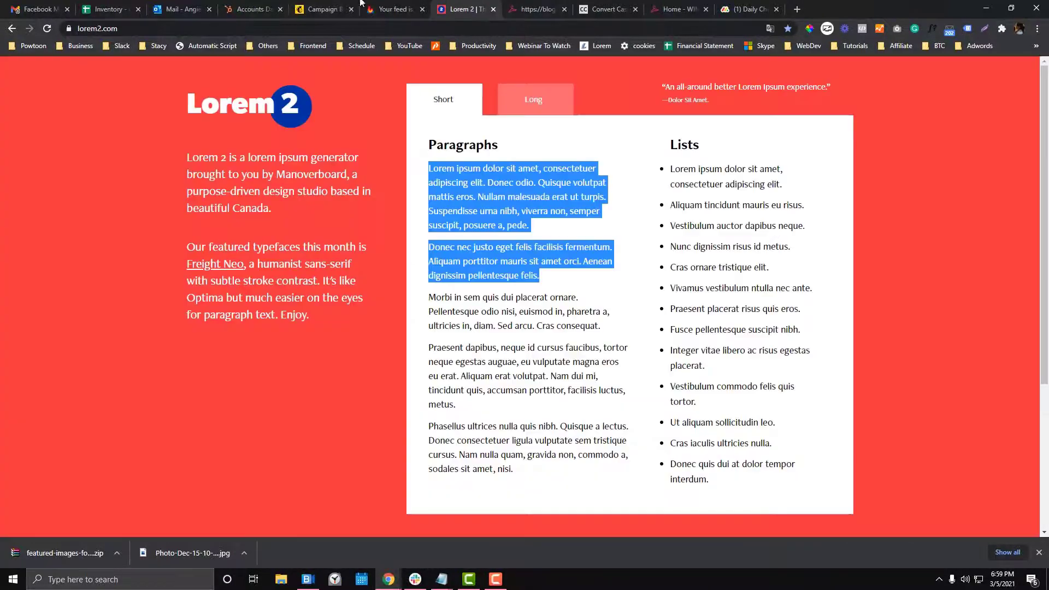
pyautogui.click(297, 8)
pyautogui.click(142, 121)
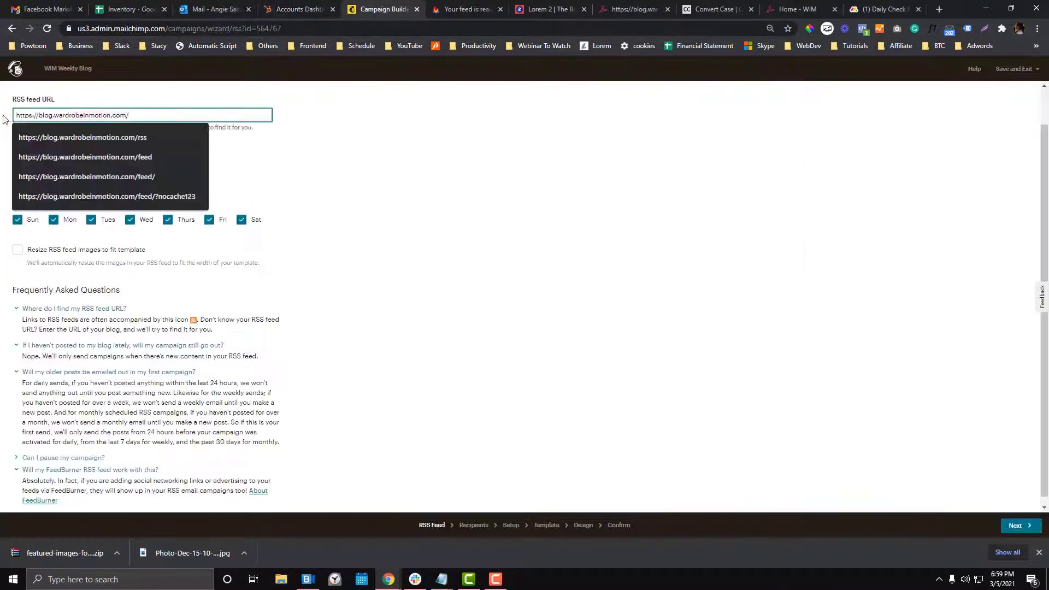
pyautogui.click(136, 99)
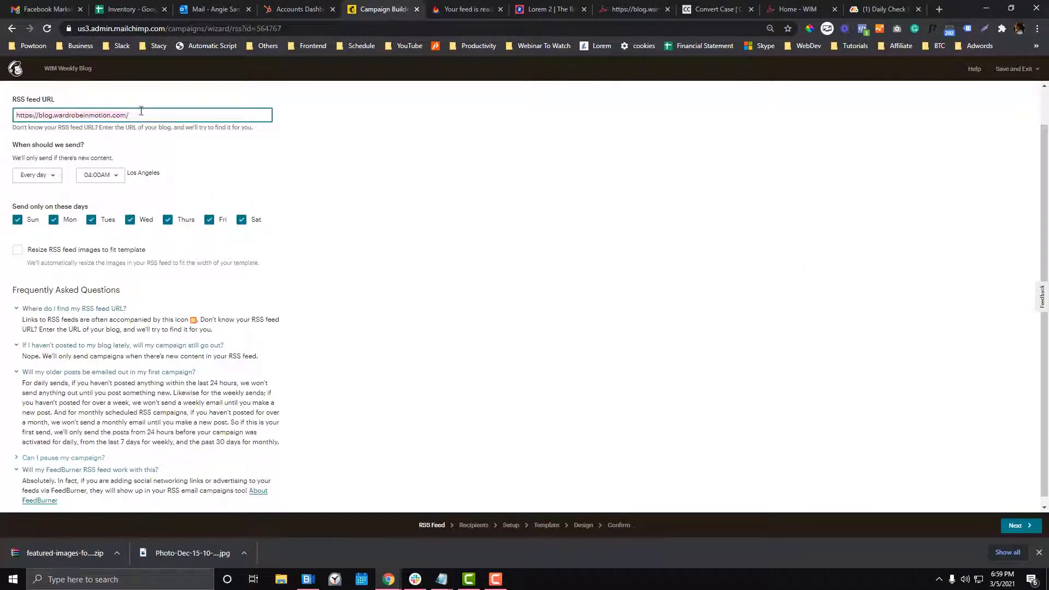
pyautogui.click(141, 112)
pyautogui.click(173, 101)
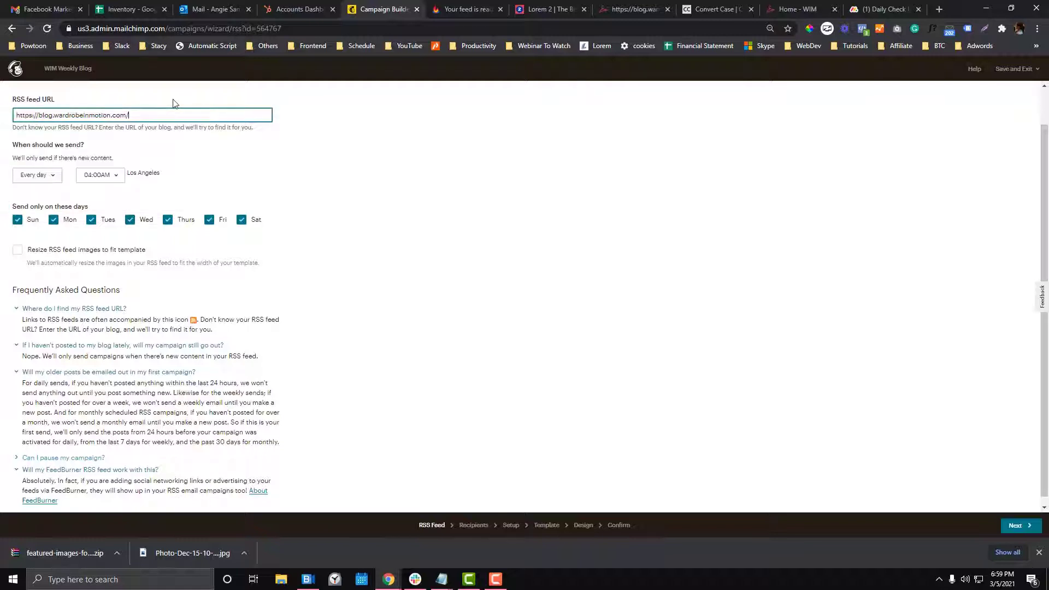
# Schedule the campaign for every week on Monday at 09:00AM, enable resizing of RSS feed images to fit the template, and continue.
pyautogui.click(38, 175)
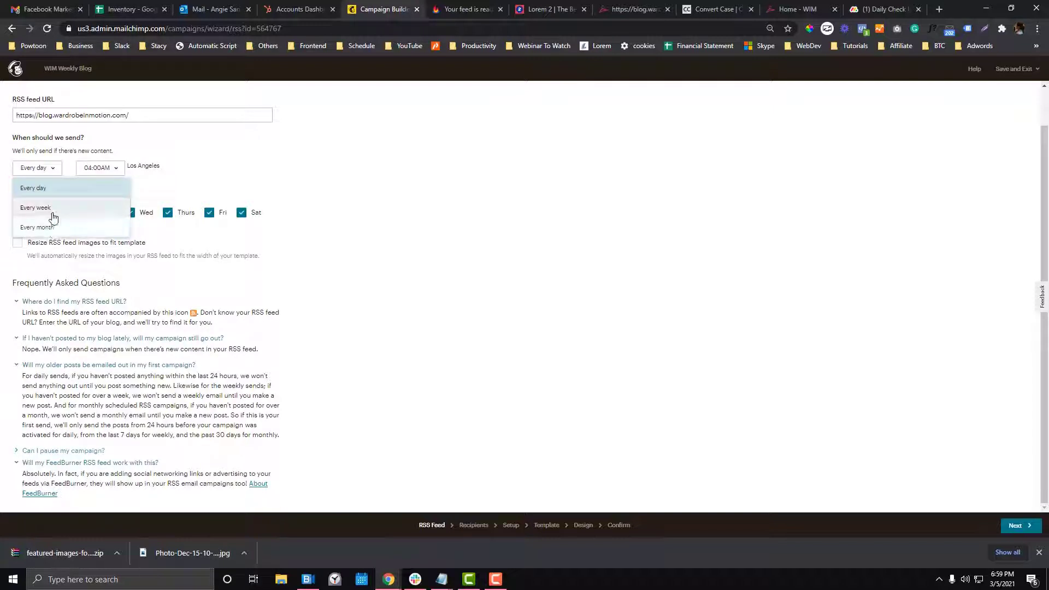
pyautogui.click(87, 208)
pyautogui.click(178, 218)
pyautogui.scroll(-2, 175, 330)
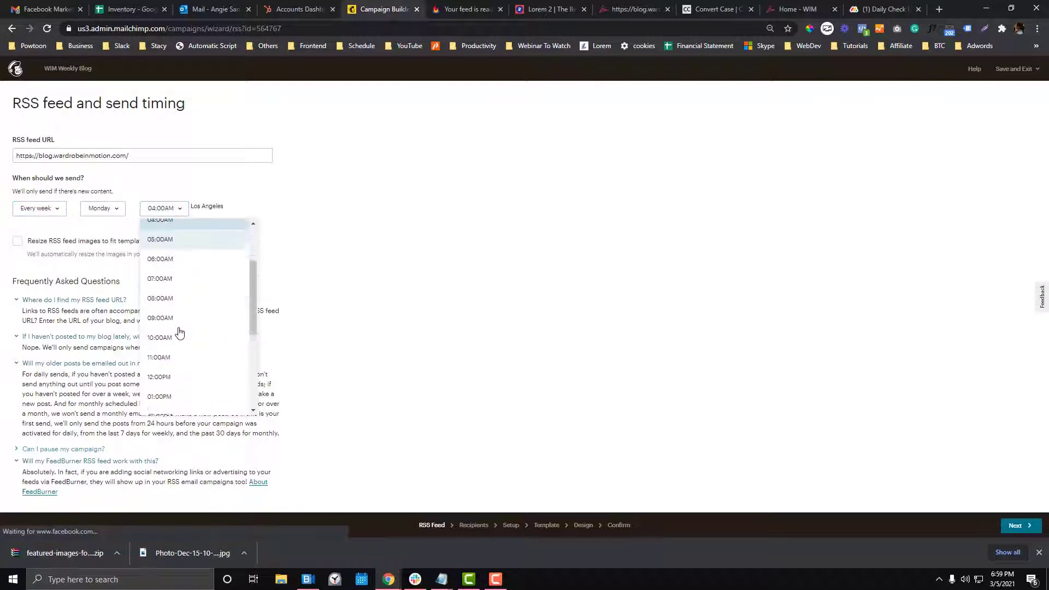
pyautogui.click(187, 297)
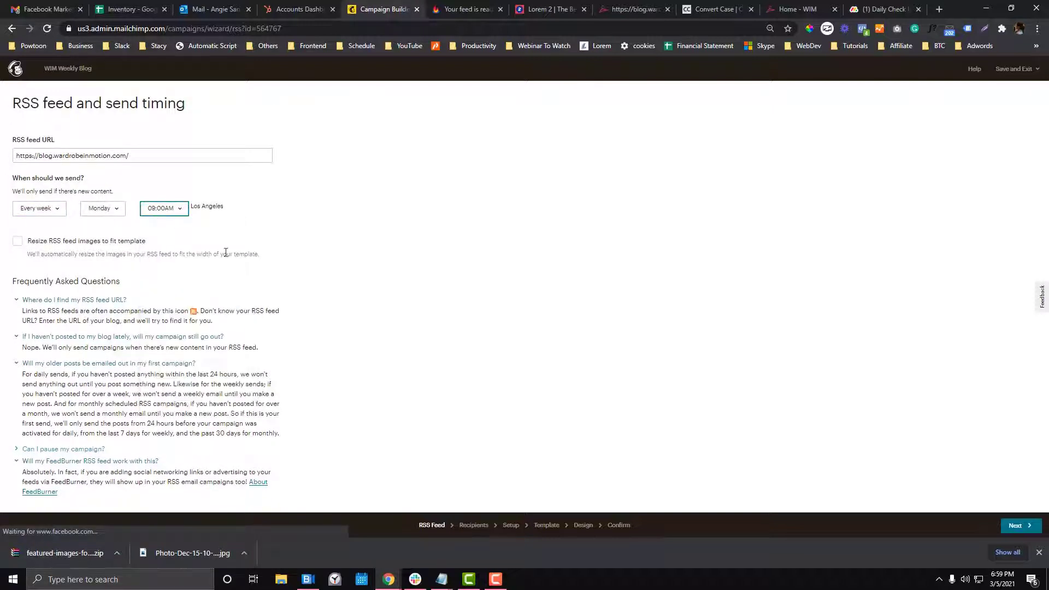
pyautogui.click(18, 242)
pyautogui.click(1015, 526)
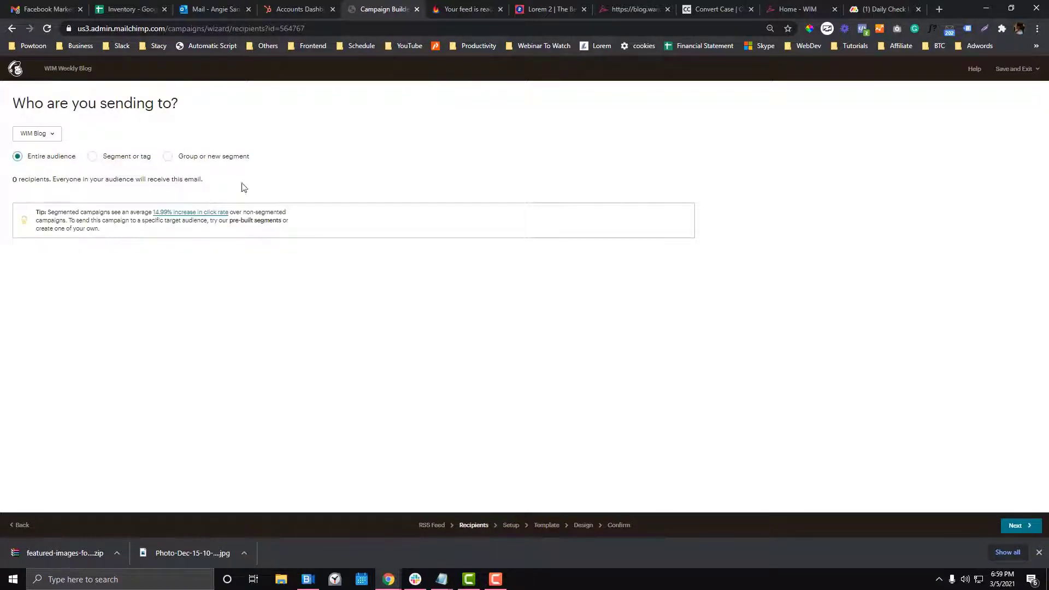
# Keep the entire WIM Blog audience as recipients and set the campaign's preview text to "Wardrobe In Motion", copied from the sender name.
pyautogui.click(1018, 527)
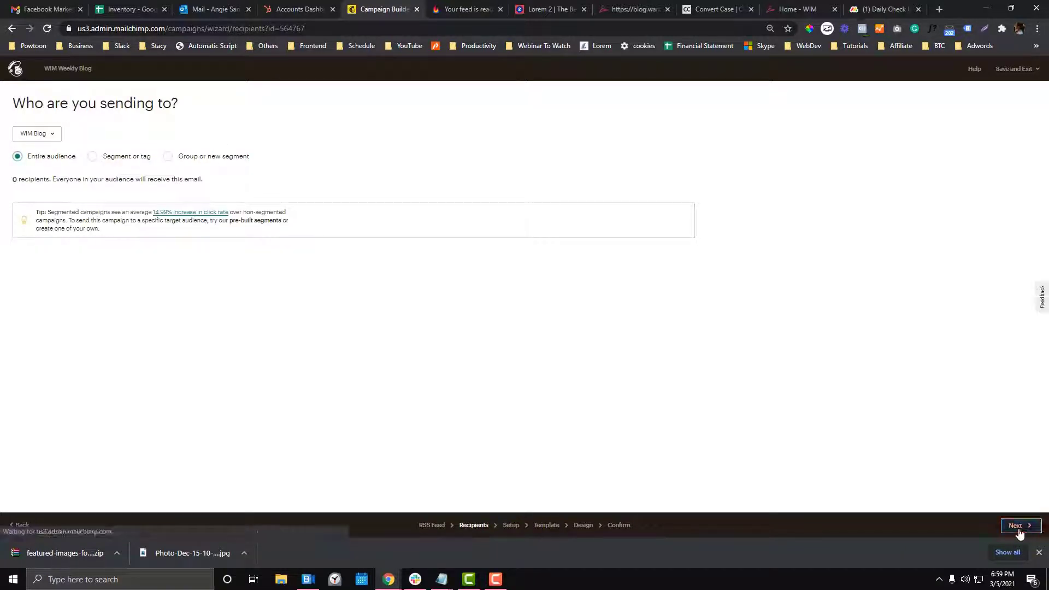
pyautogui.click(108, 239)
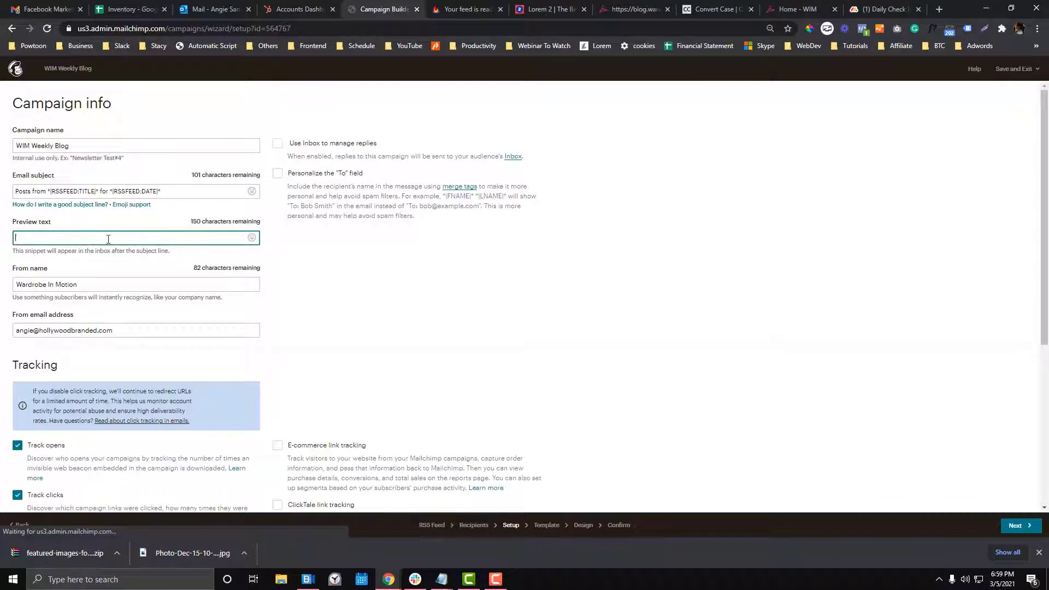
pyautogui.click(166, 192)
pyautogui.click(88, 235)
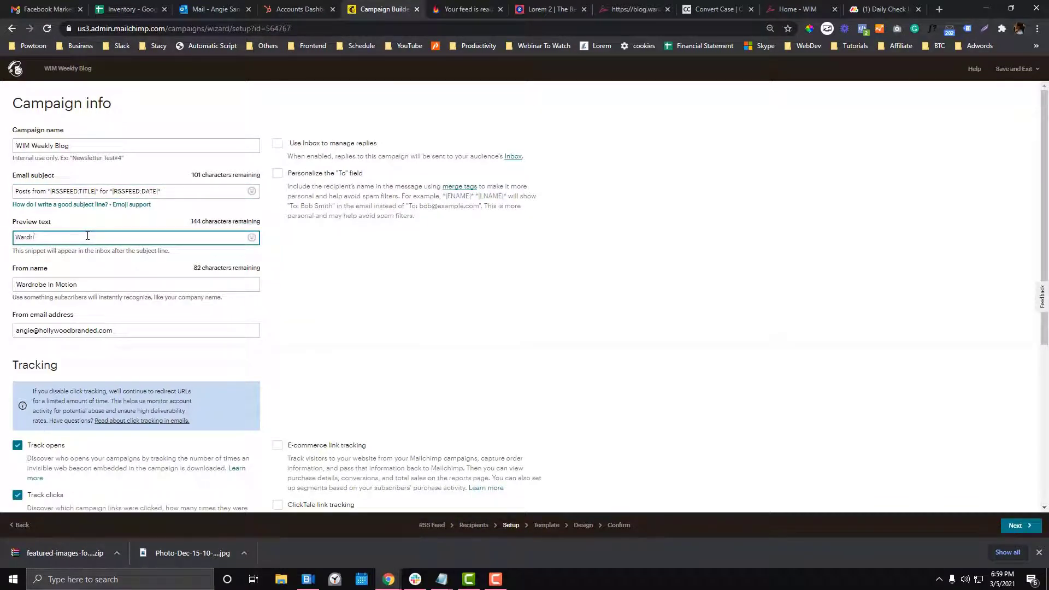
pyautogui.write('Wardri')
pyautogui.tripleClick(92, 282)
pyautogui.hotkey('ctrl', 'c')
pyautogui.tripleClick(77, 239)
pyautogui.hotkey('ctrl', 'v')
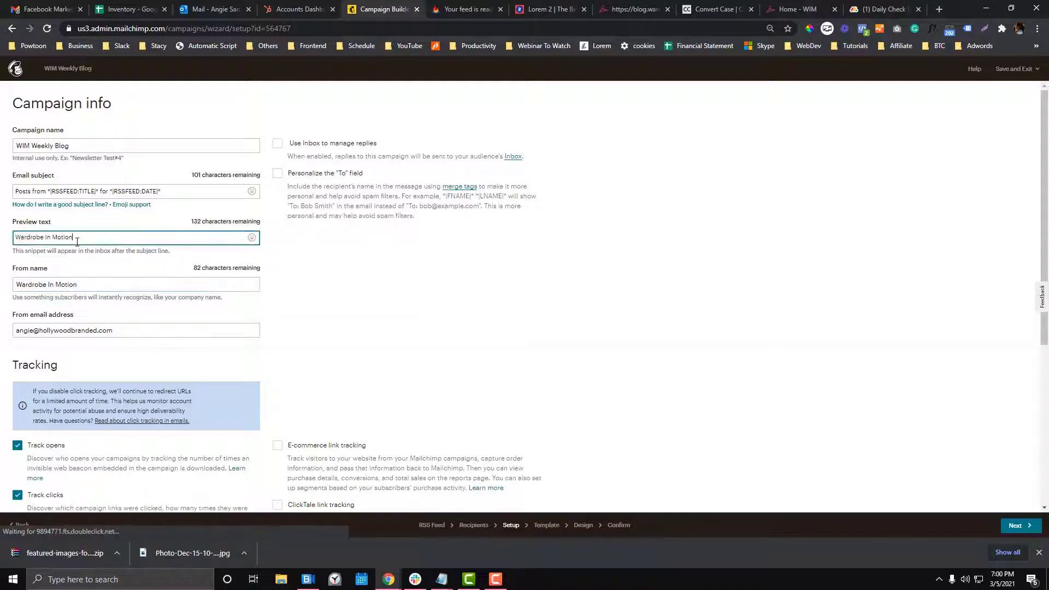
# Extend the preview text to "Wardrobe In Motion Weekly Tips/Tricks" and replace the email subject with the same text.
pyautogui.write('|')
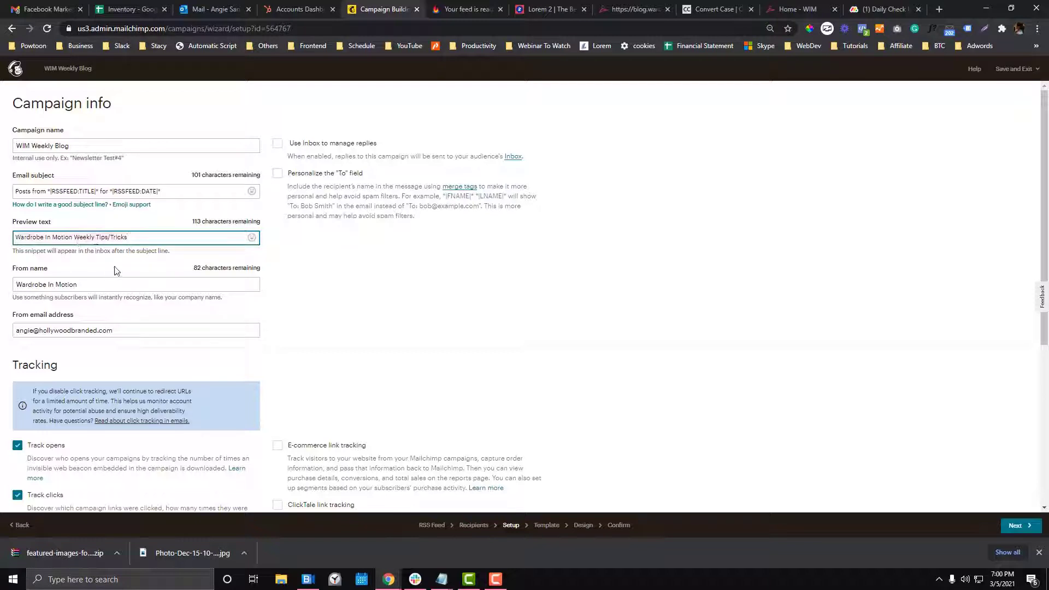
pyautogui.click(100, 145)
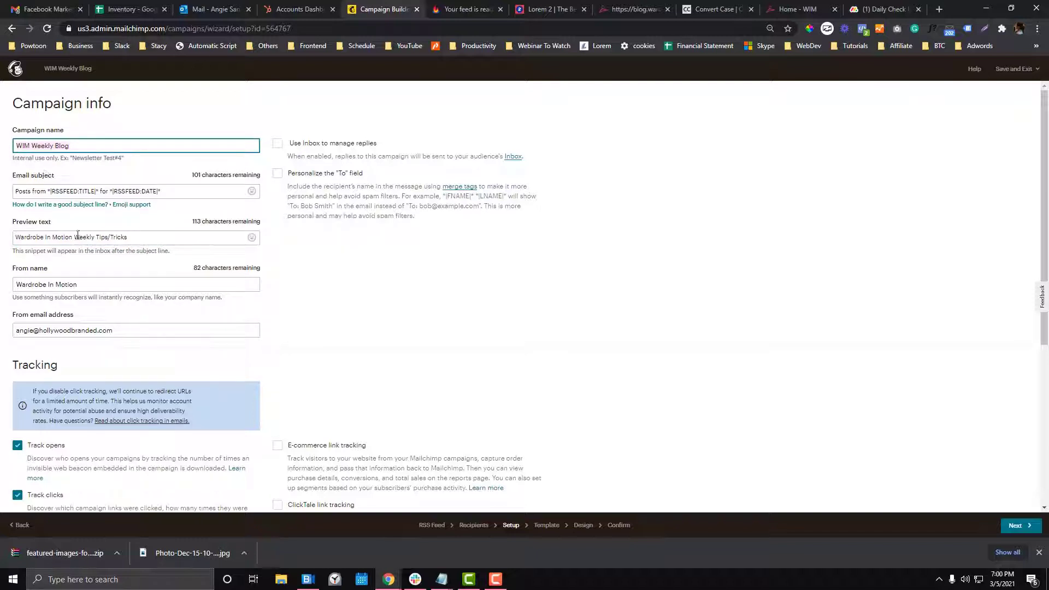
pyautogui.click(134, 236)
pyautogui.tripleClick(175, 192)
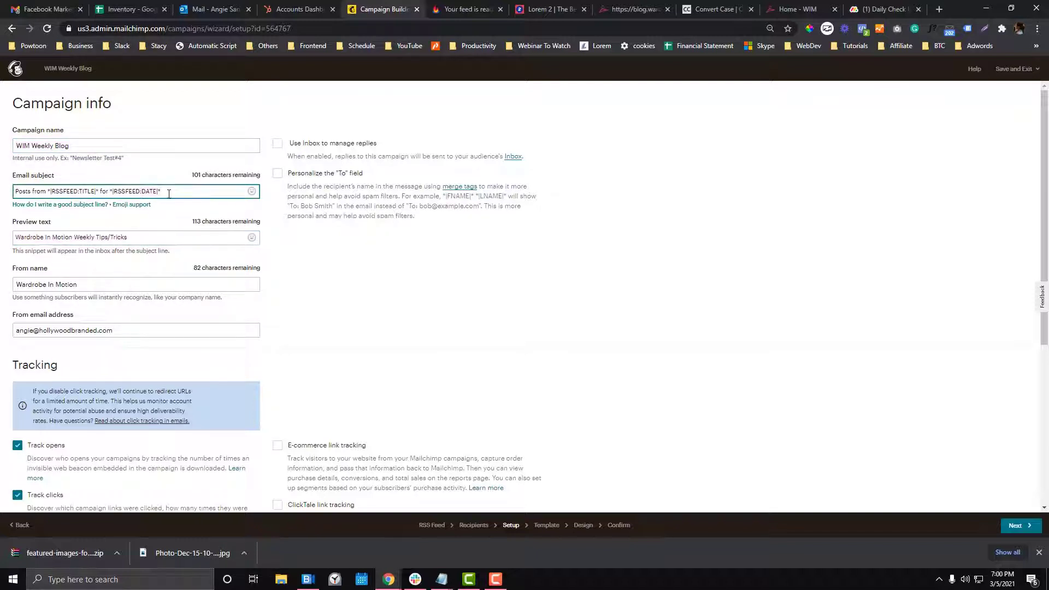
pyautogui.hotkey('ctrl', 'v')
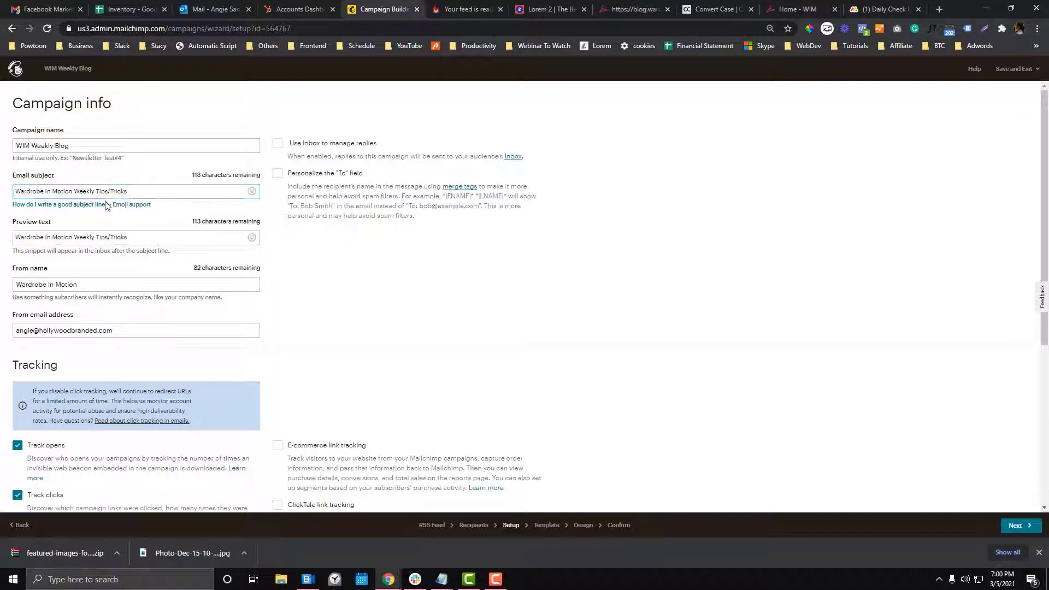
# Read the emoji support tip, try to take its sample emoji, and add a space at the end of the email subject.
pyautogui.moveTo(126, 211)
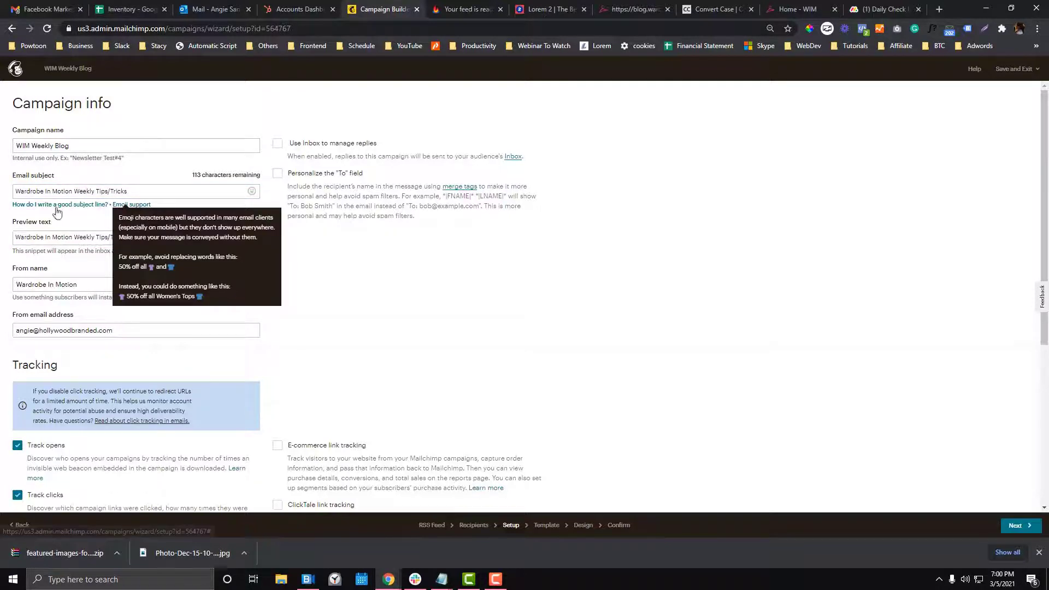
pyautogui.click(132, 192)
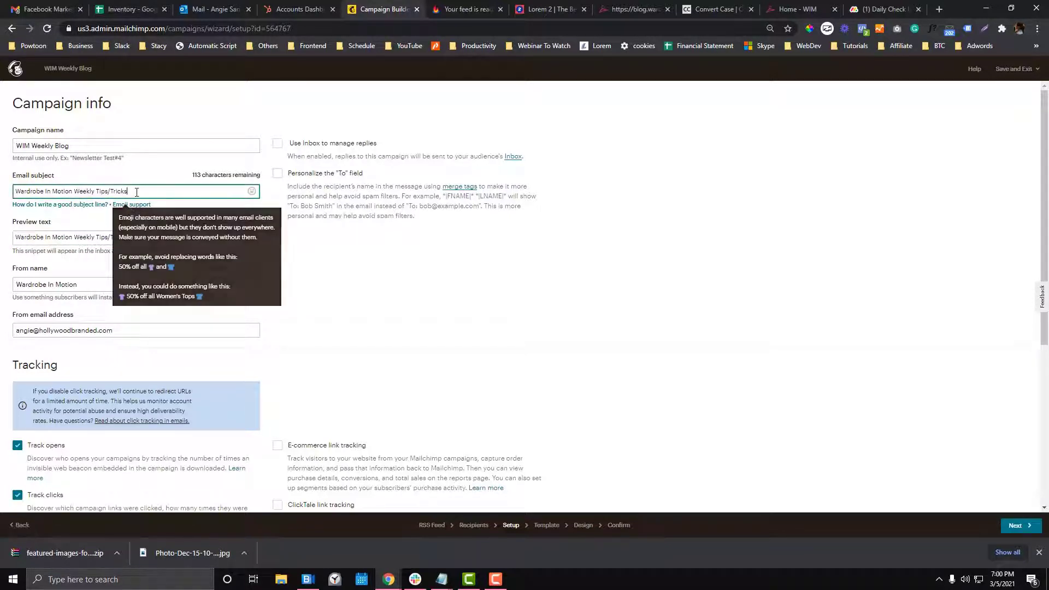
pyautogui.moveTo(118, 206)
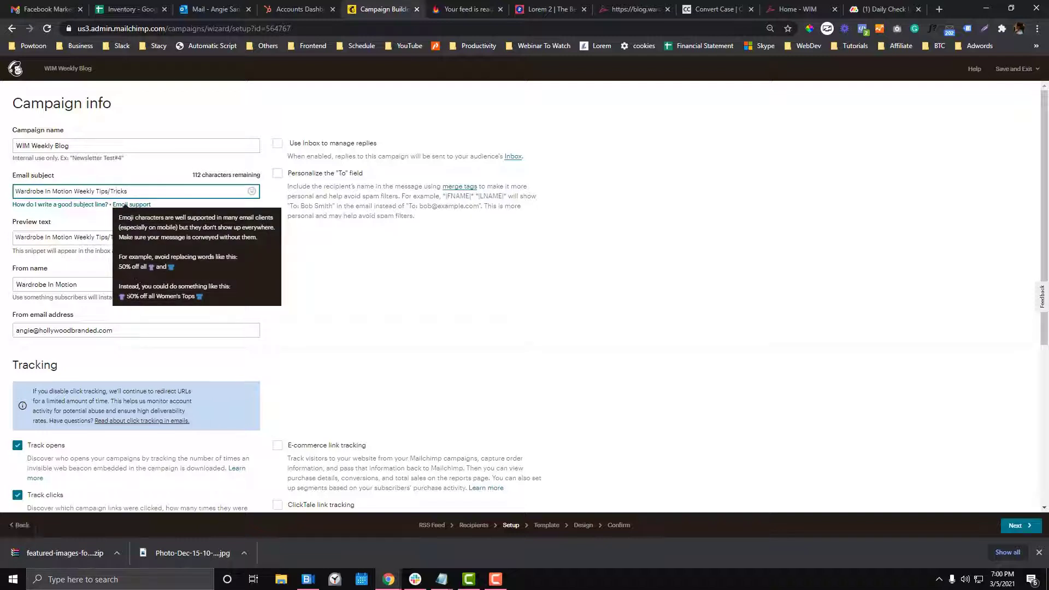
pyautogui.click(136, 270)
pyautogui.click(152, 187)
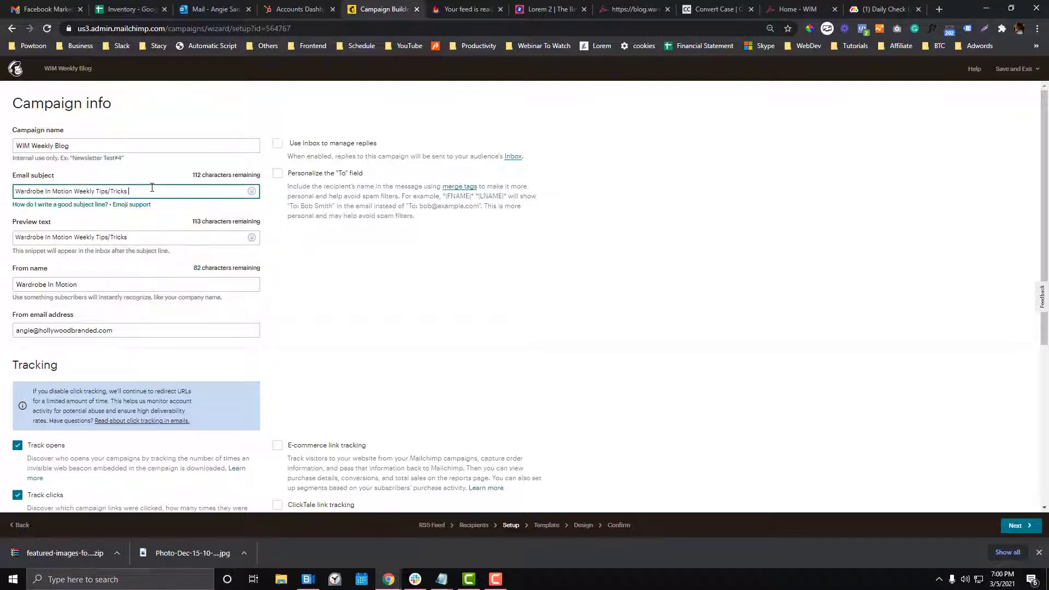
pyautogui.moveTo(128, 206)
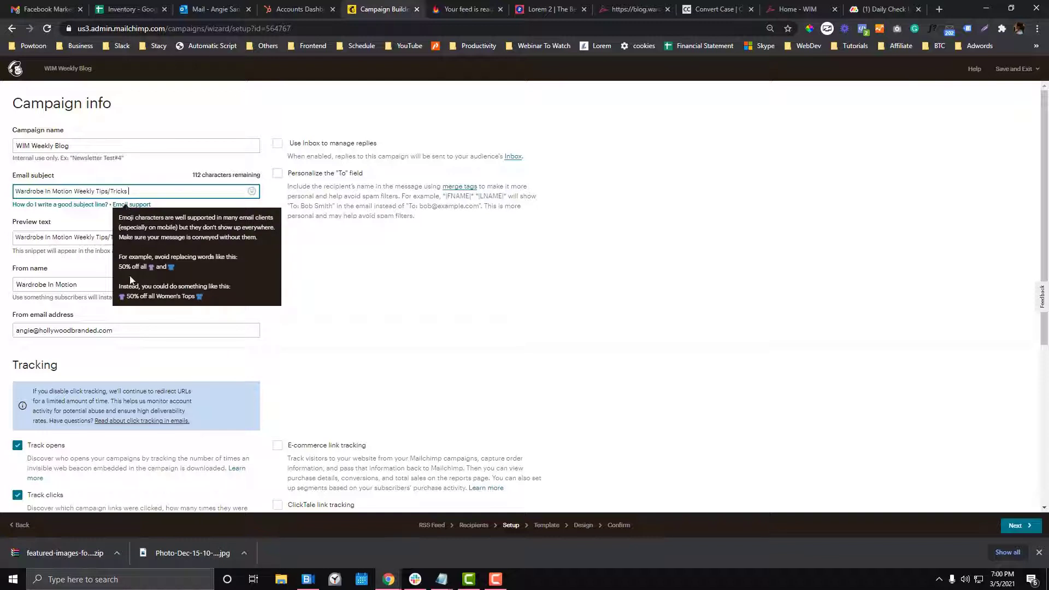
pyautogui.click(121, 298)
pyautogui.click(156, 191)
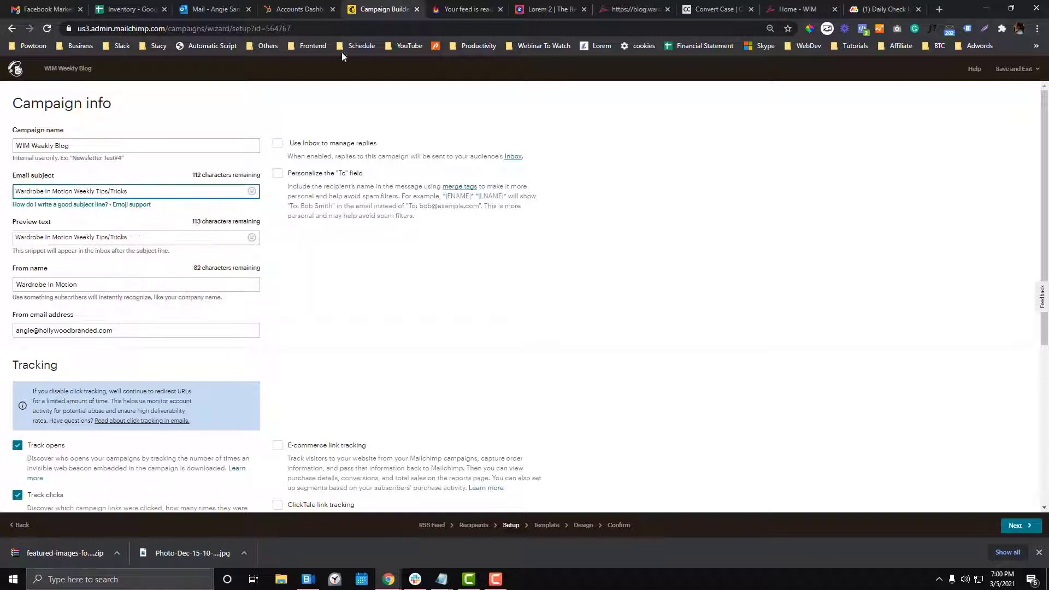
# Search the web for "keyword emoji" and look up the dress emoji on Emojipedia to copy it.
pyautogui.click(469, 11)
pyautogui.hotkey('ctrl', 'l')
pyautogui.write('emo')
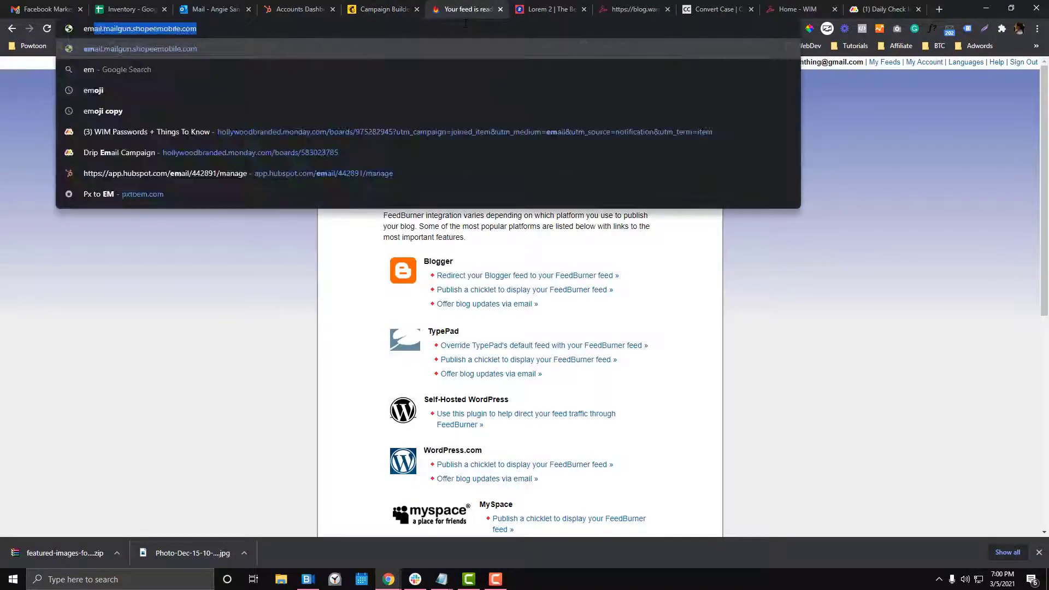
pyautogui.hotkey('ctrl', 'a')
pyautogui.write('keyword emoji')
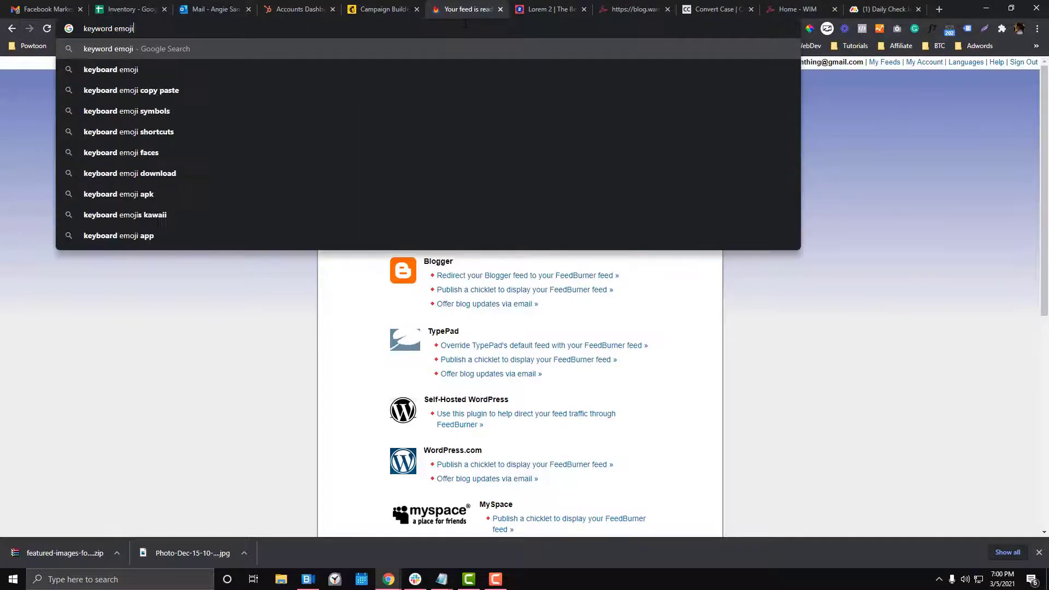
pyautogui.press('Return')
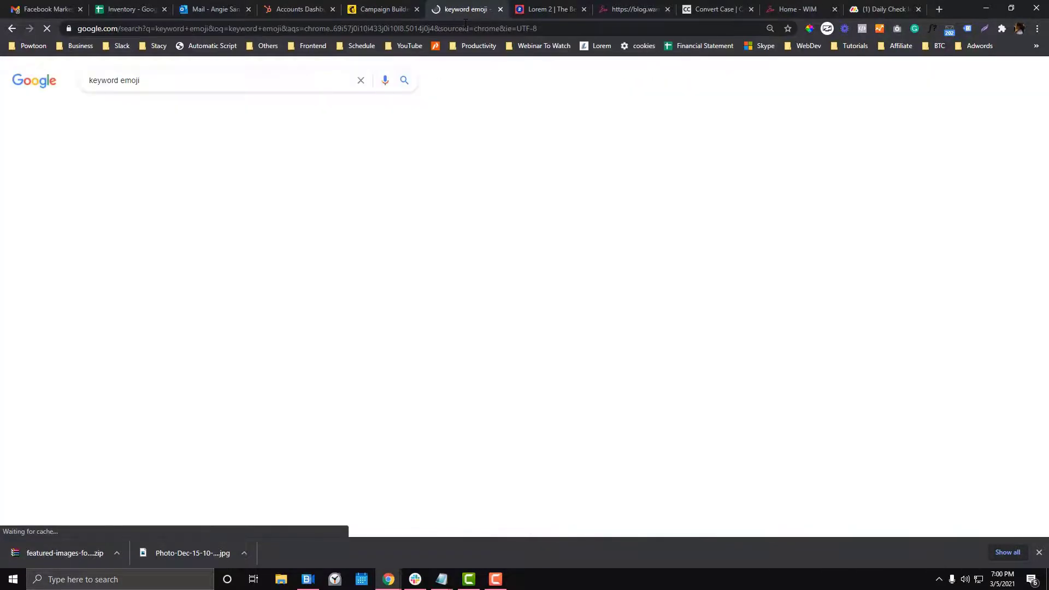
pyautogui.scroll(-3, 207, 177)
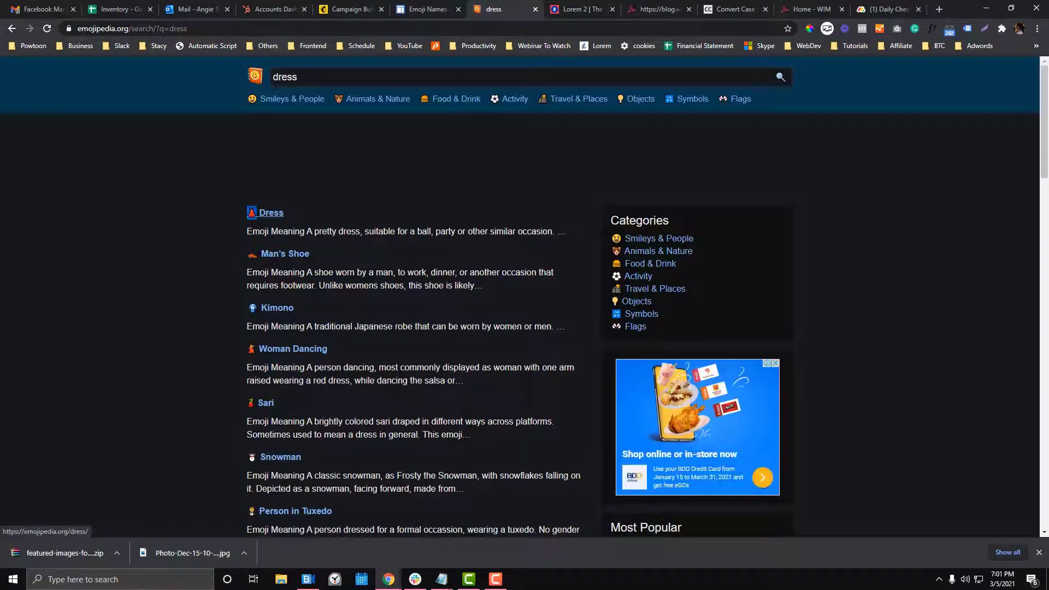
# Return to the Mailchimp campaign and add the copied dress emoji at both ends of the email subject.
pyautogui.click(349, 9)
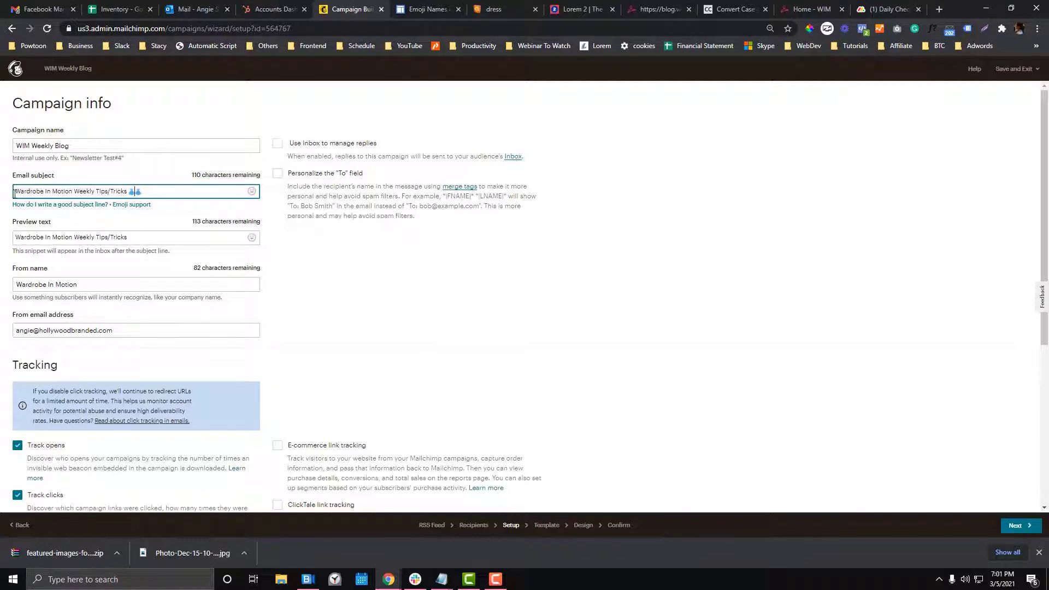
pyautogui.hotkey('ctrl', 'v')
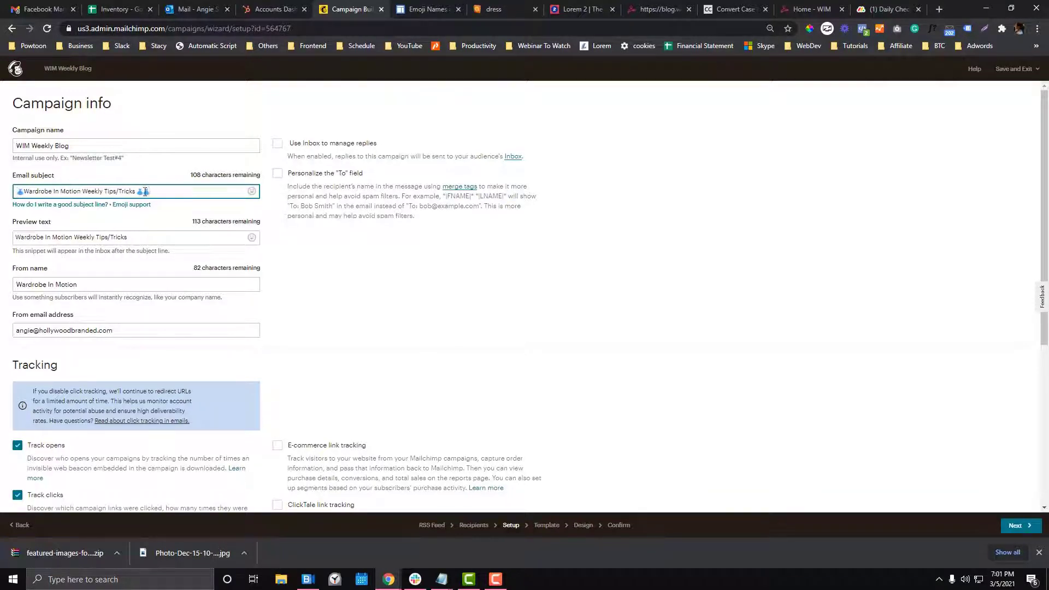
pyautogui.scroll(-5, 351, 278)
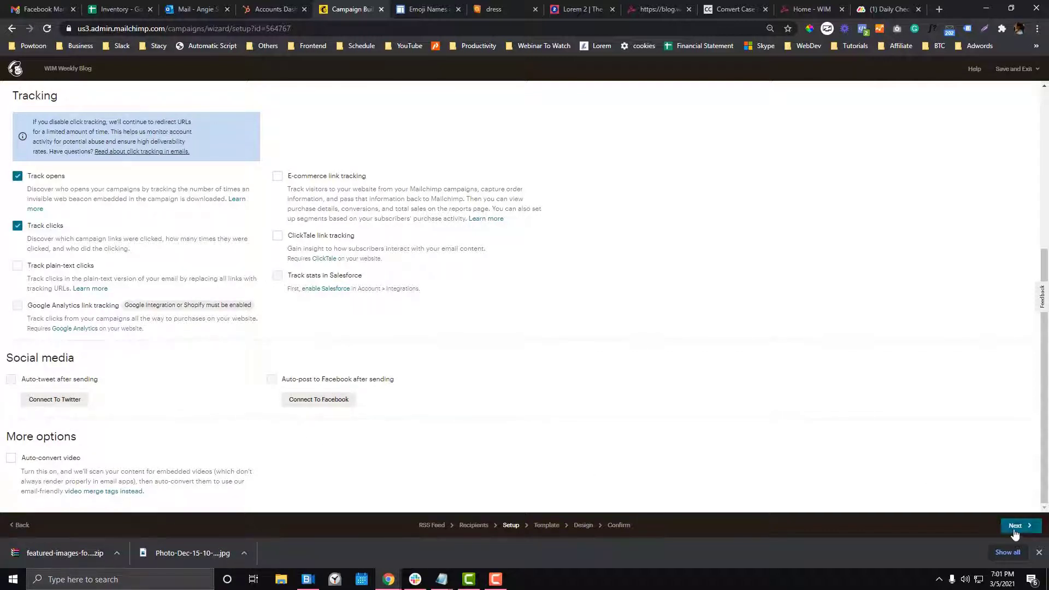
pyautogui.click(18, 267)
pyautogui.scroll(2, 809, 451)
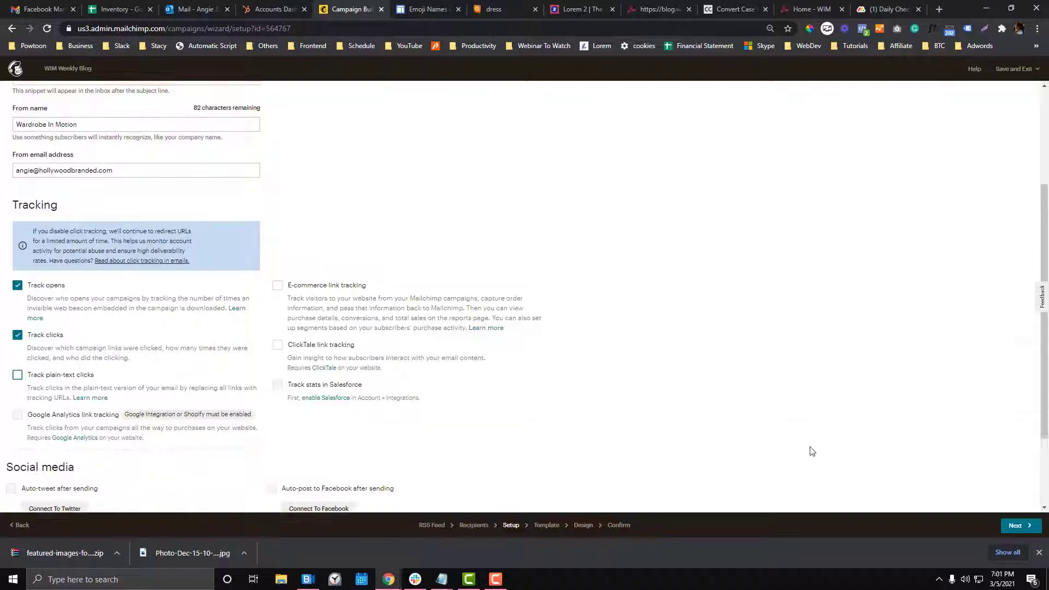
pyautogui.scroll(-2, 776, 428)
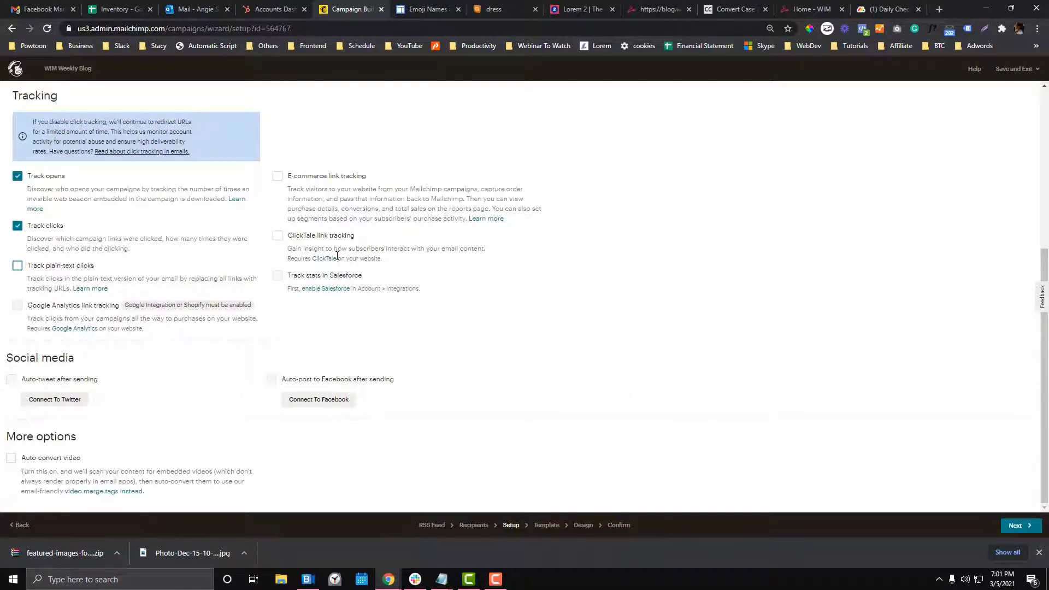
pyautogui.click(278, 238)
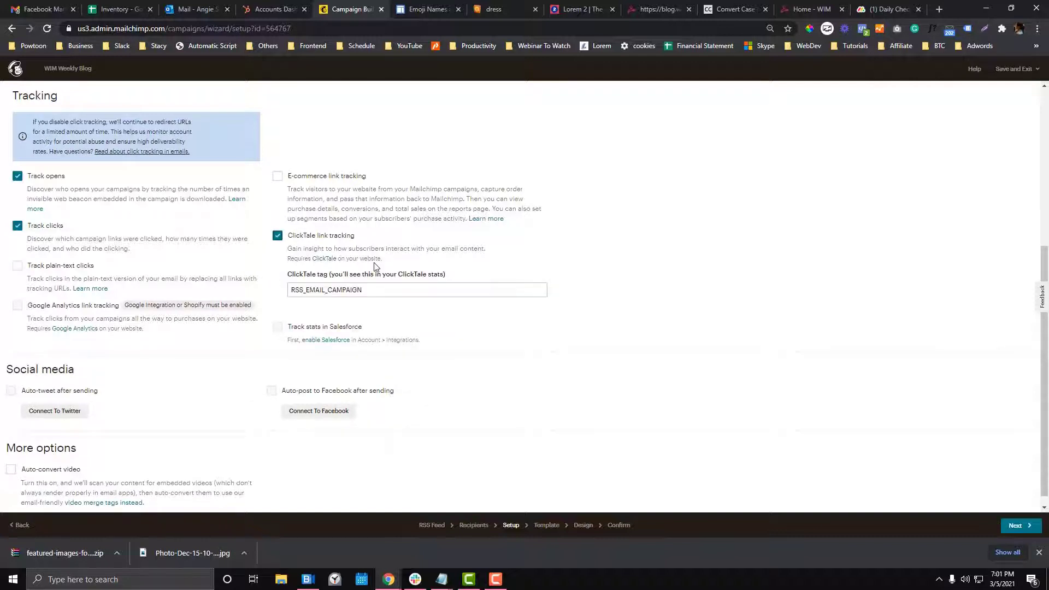
pyautogui.click(278, 236)
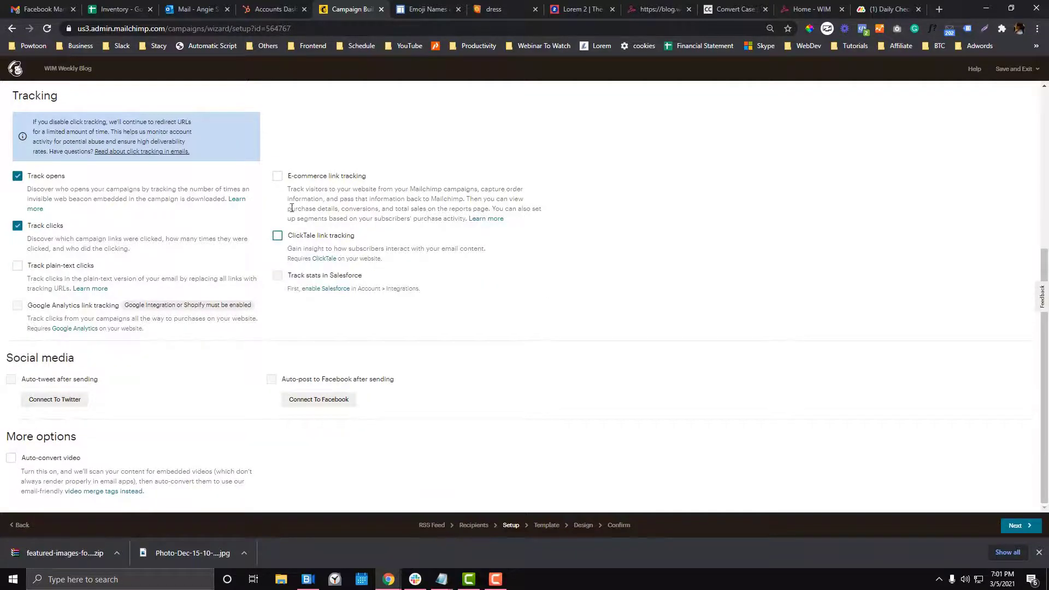
# Continue to template selection and apply the saved WIM Weekly Template to the campaign.
pyautogui.click(1014, 527)
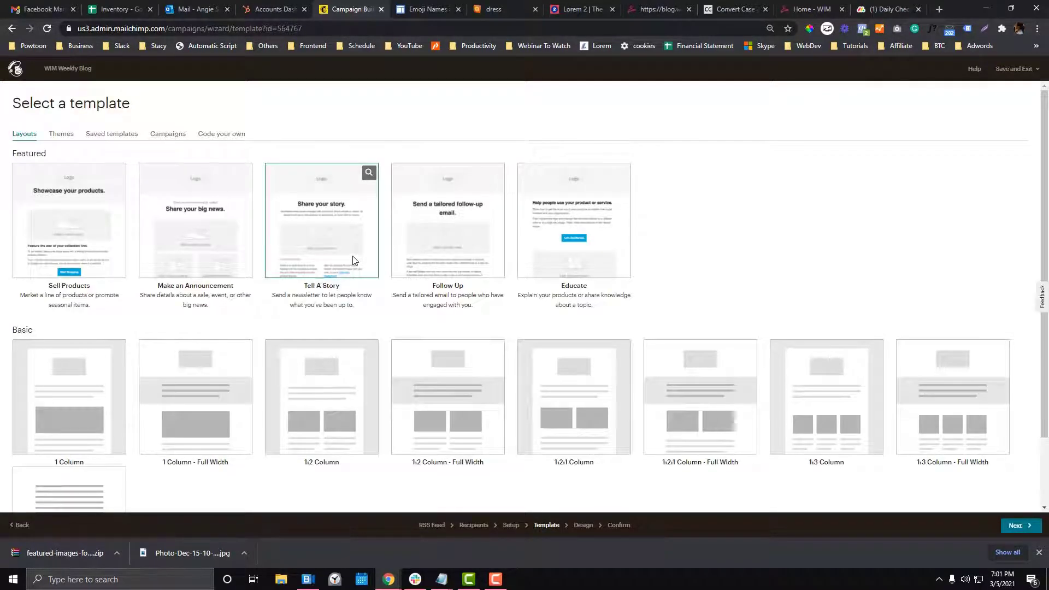
pyautogui.click(114, 136)
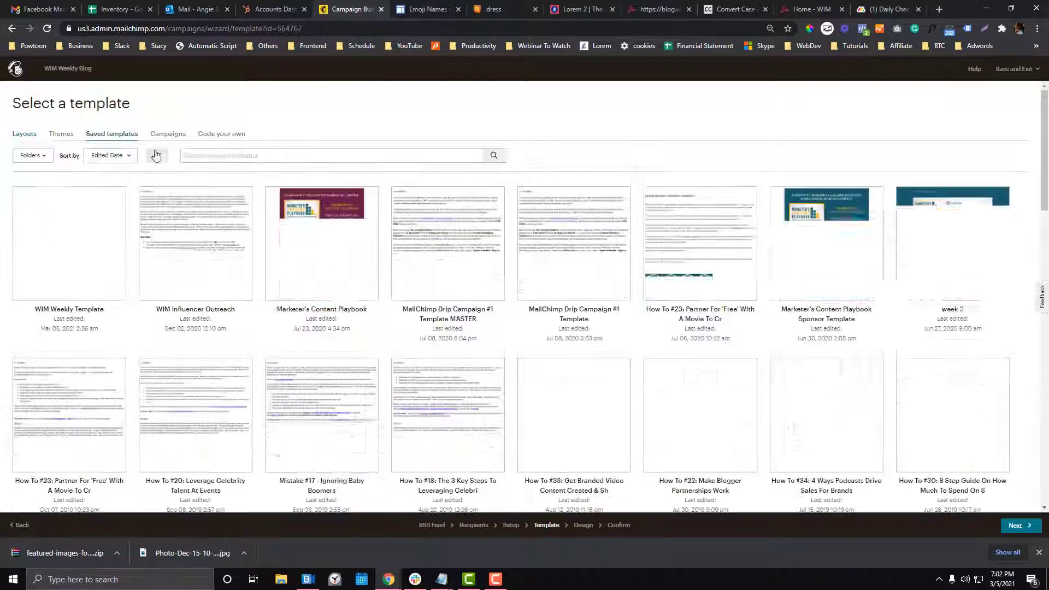
pyautogui.scroll(-3, 80, 263)
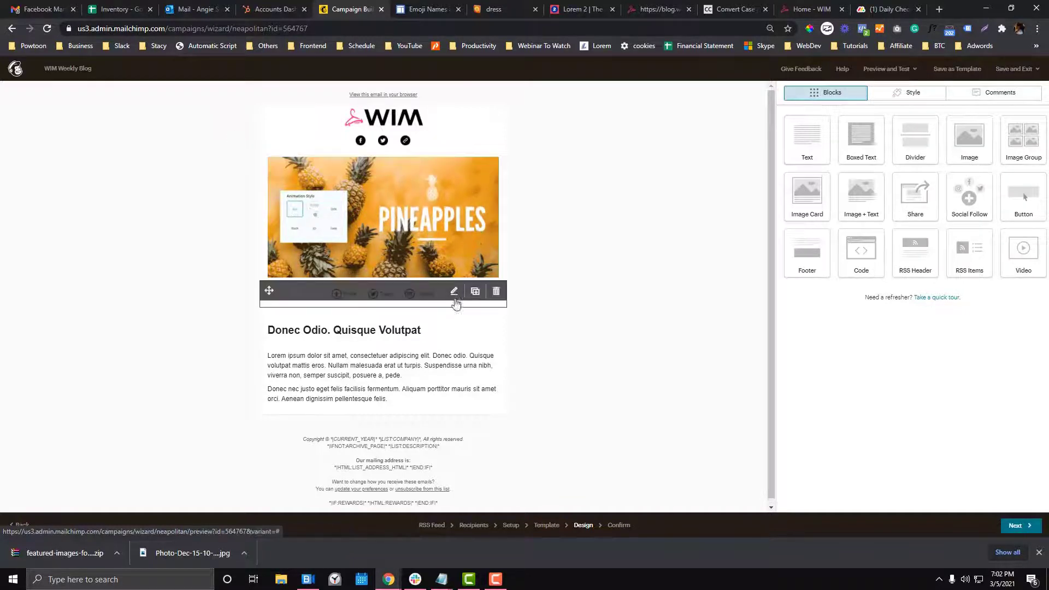
# Insert an RSS Items block directly below the body text of the email, above the footer.
pyautogui.scroll(-2, 457, 304)
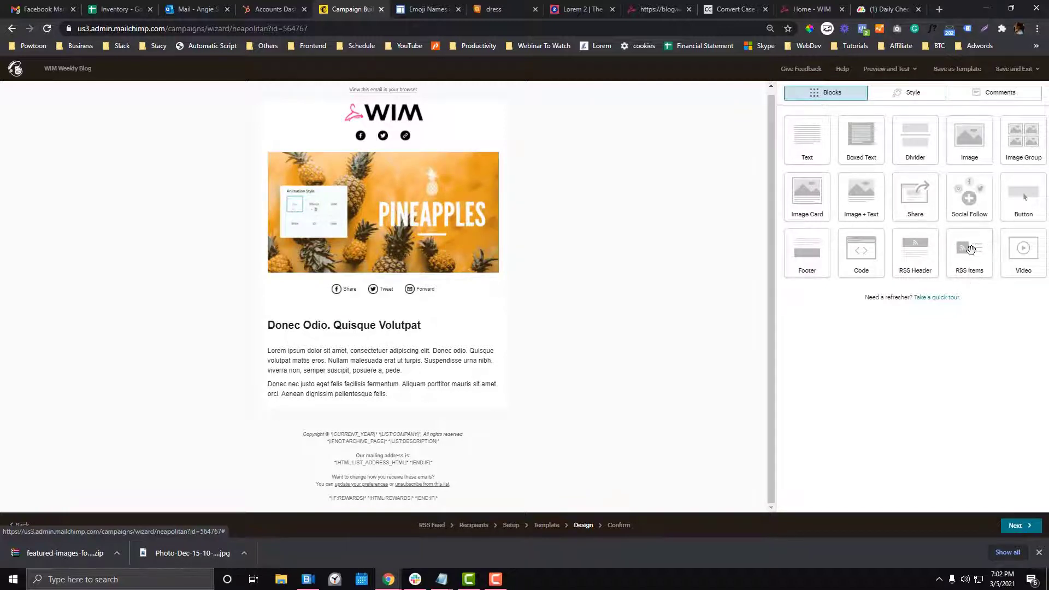
pyautogui.moveTo(970, 249); pyautogui.dragTo(352, 402)
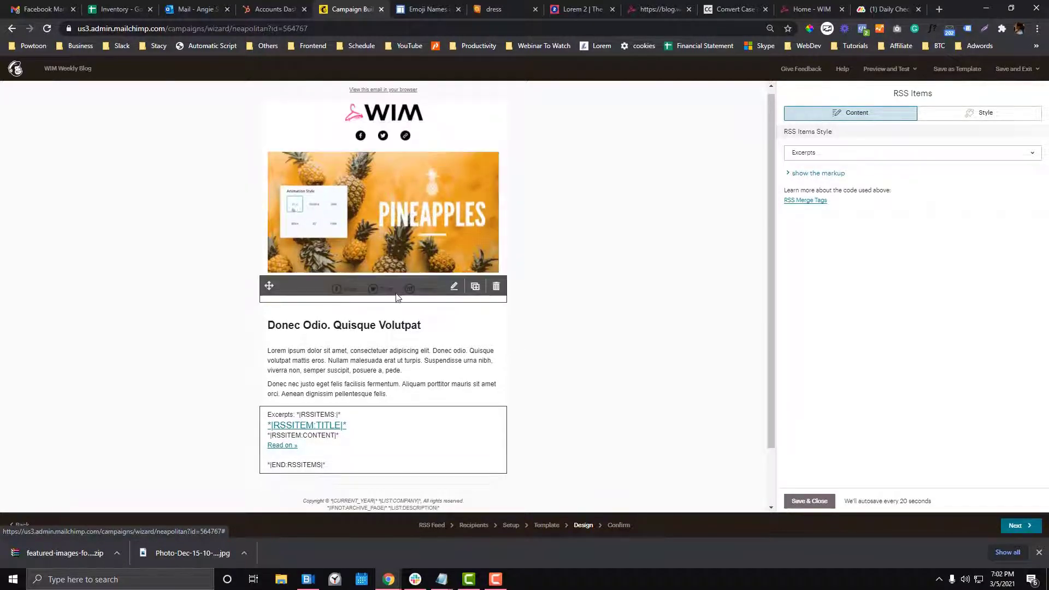
pyautogui.click(384, 201)
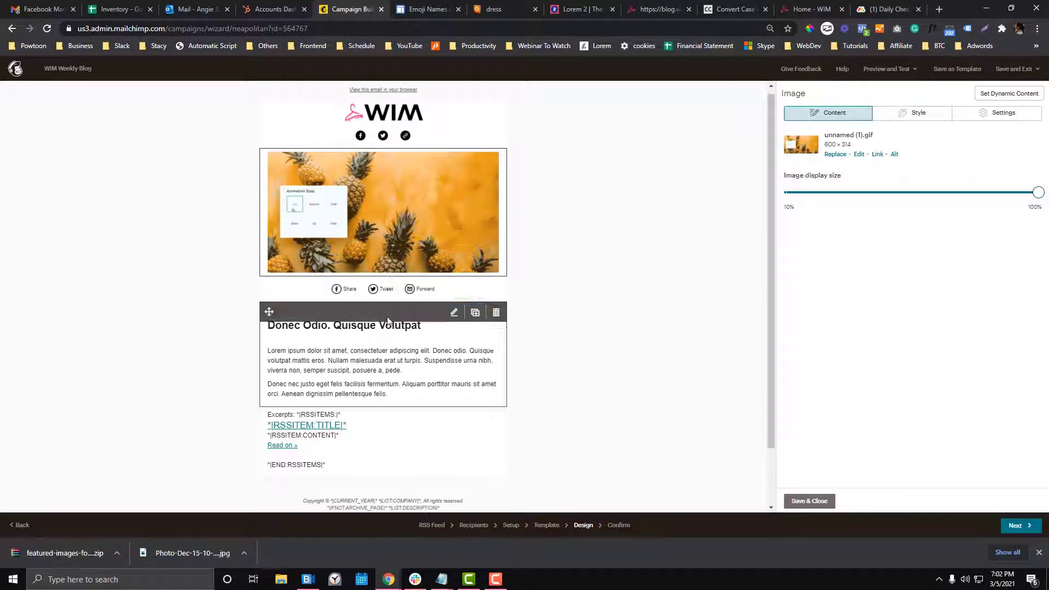
pyautogui.scroll(-2, 415, 306)
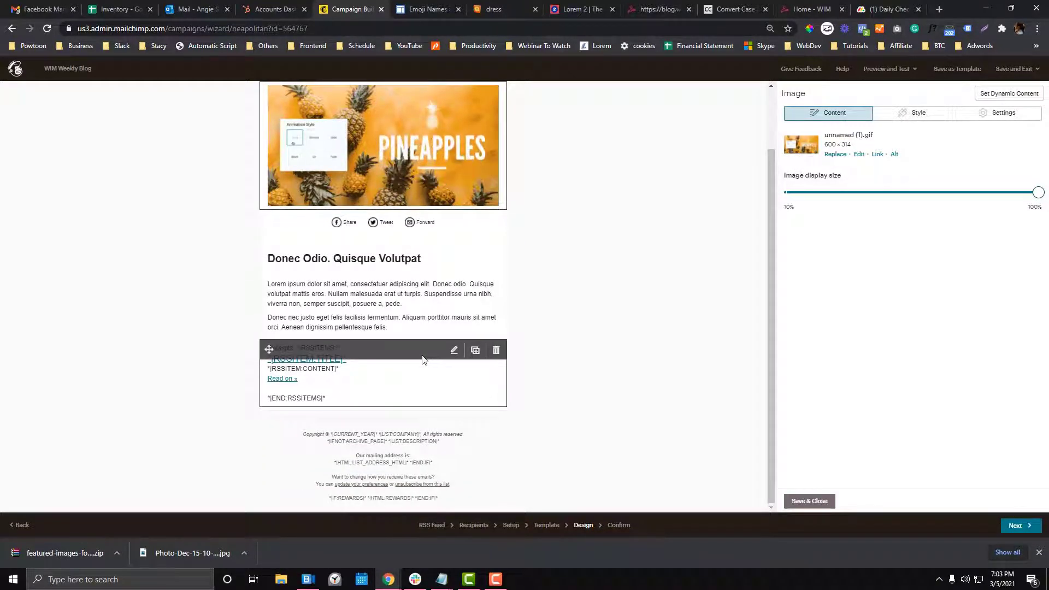
# Try the Full Content style on the RSS Items block, switch it back to Excerpts, and save and close the block.
pyautogui.click(422, 359)
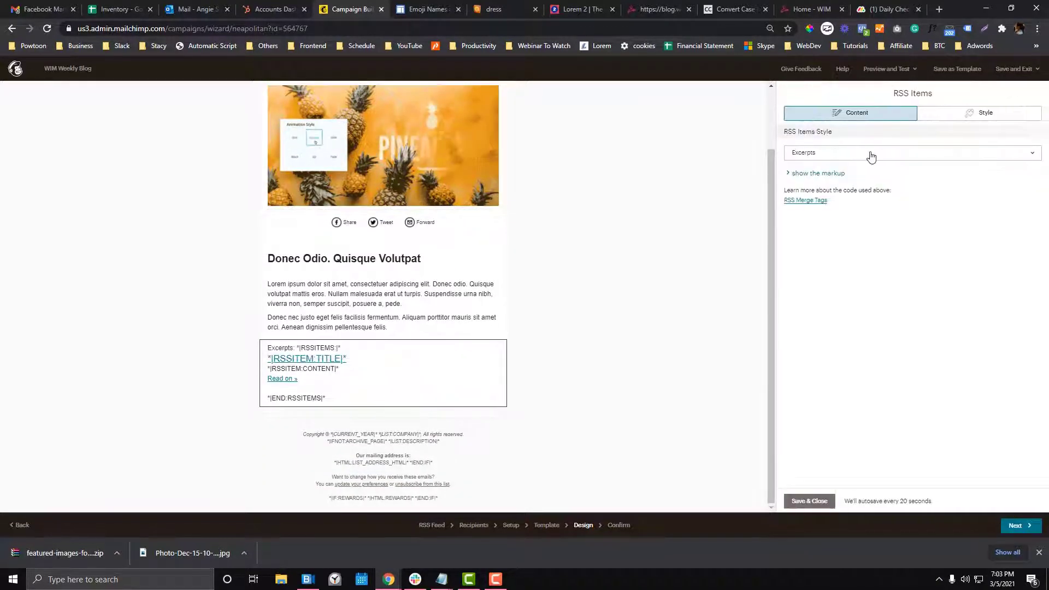
pyautogui.click(872, 155)
pyautogui.click(840, 117)
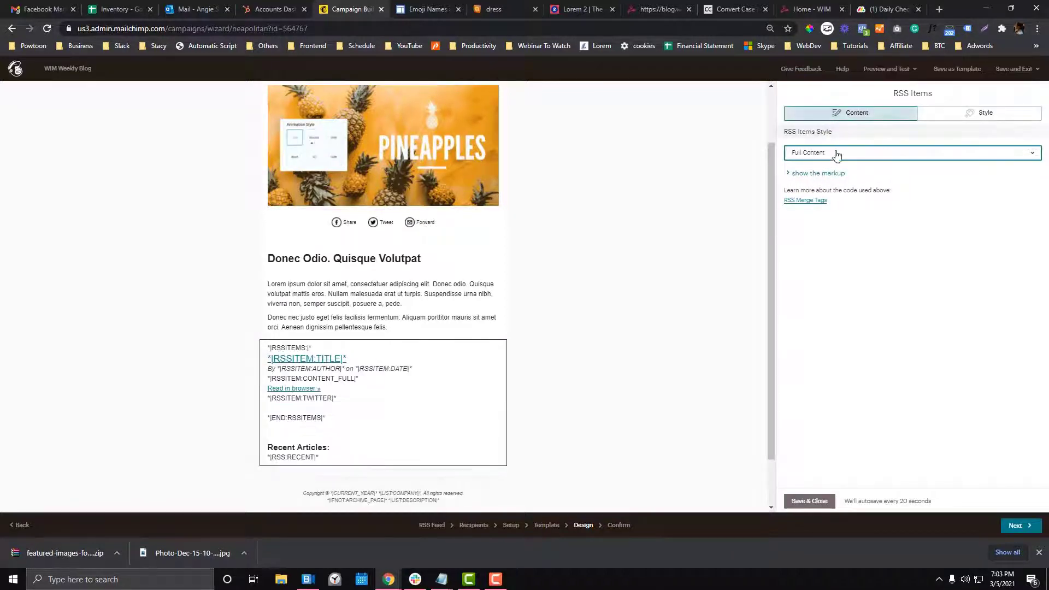
pyautogui.click(839, 153)
pyautogui.click(823, 78)
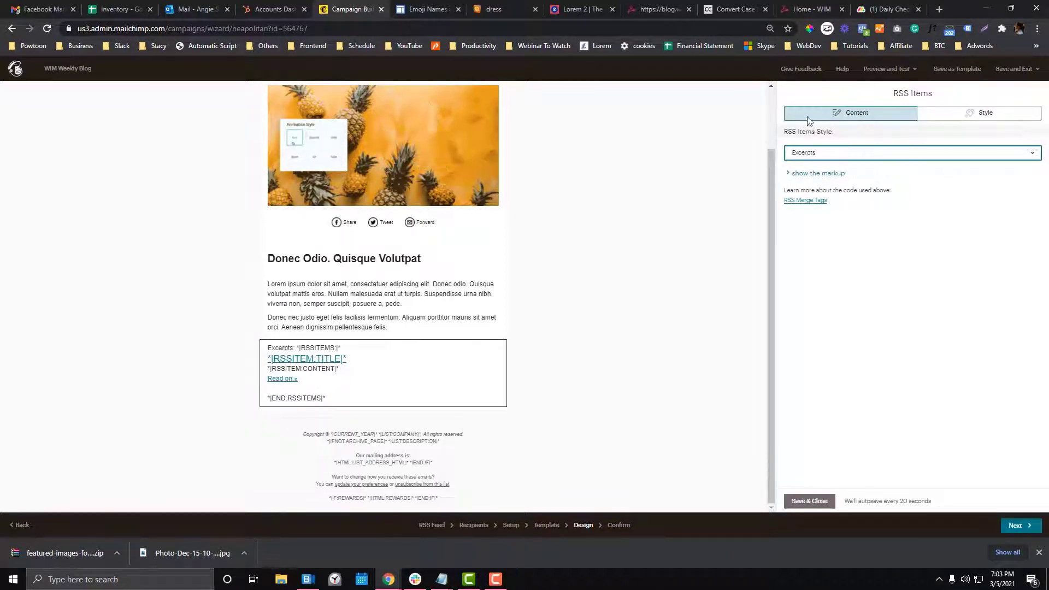
pyautogui.click(811, 501)
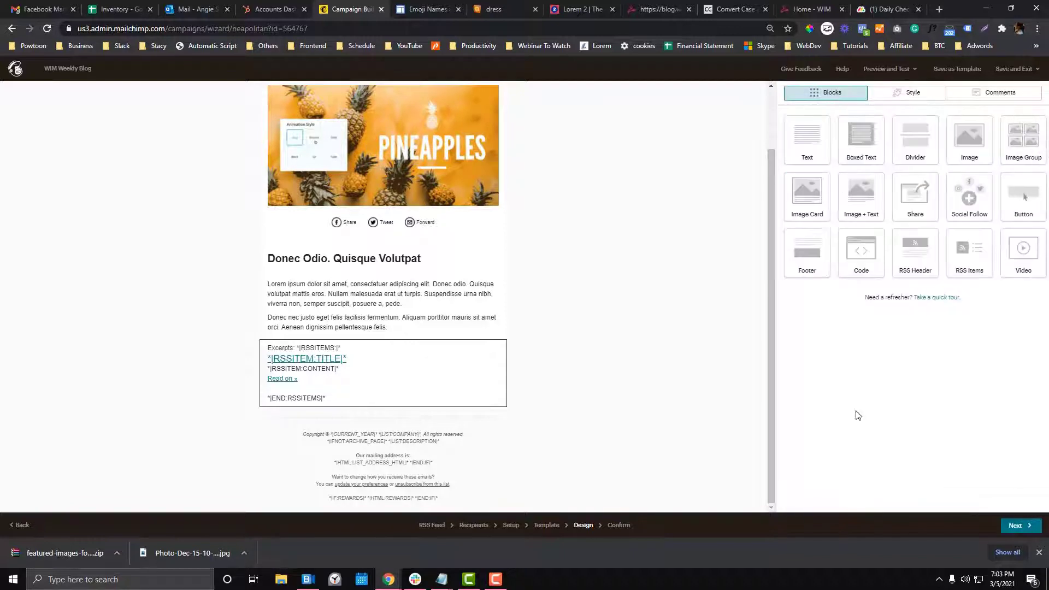
# Open the campaign in preview mode and review the desktop view of the email, including its RSS blog excerpts.
pyautogui.click(888, 69)
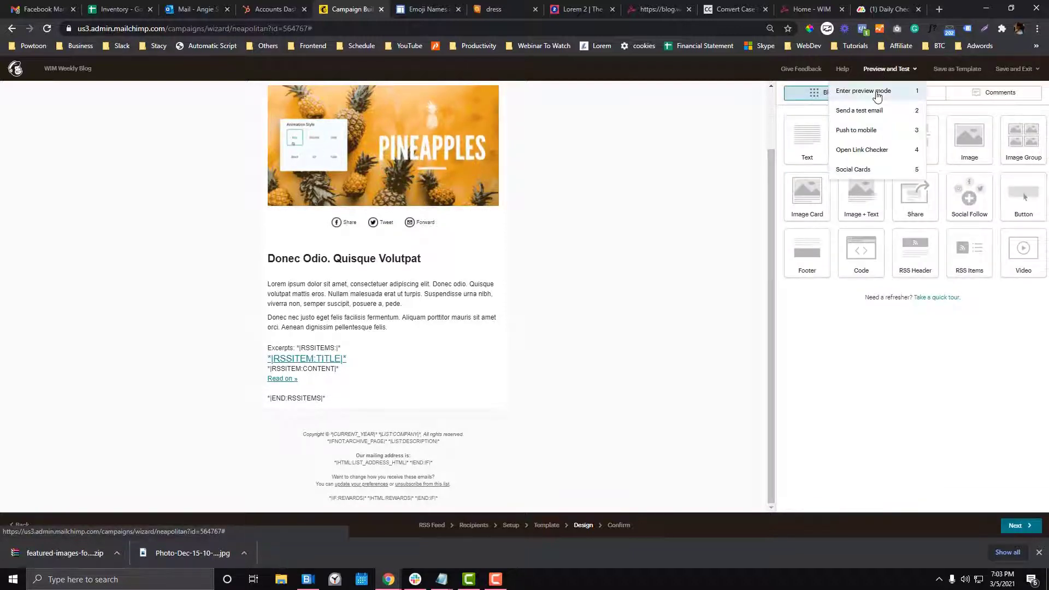
pyautogui.click(876, 92)
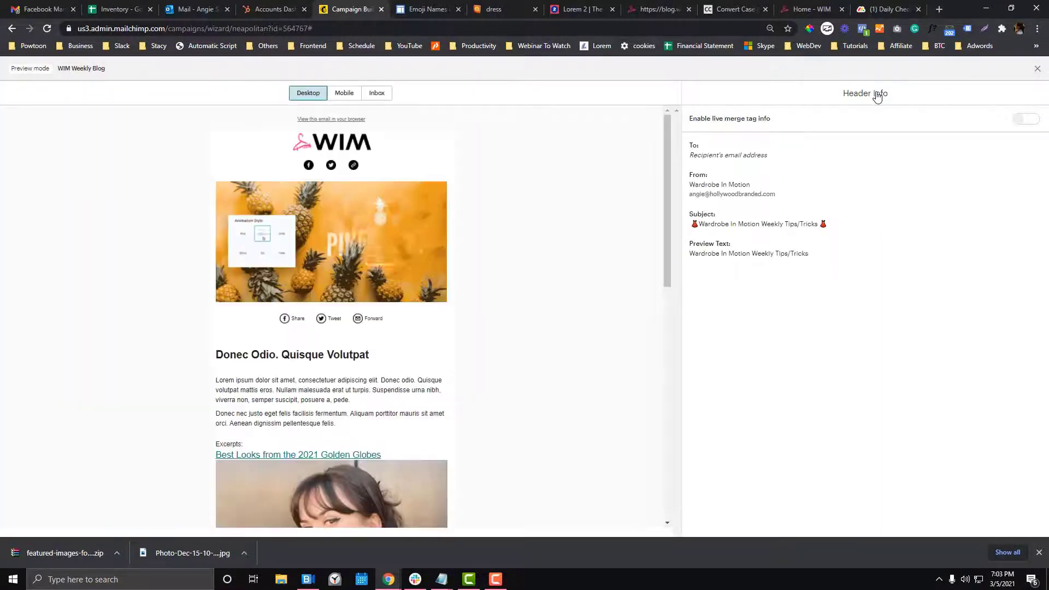
pyautogui.scroll(-5, 364, 264)
pyautogui.scroll(-5, 364, 263)
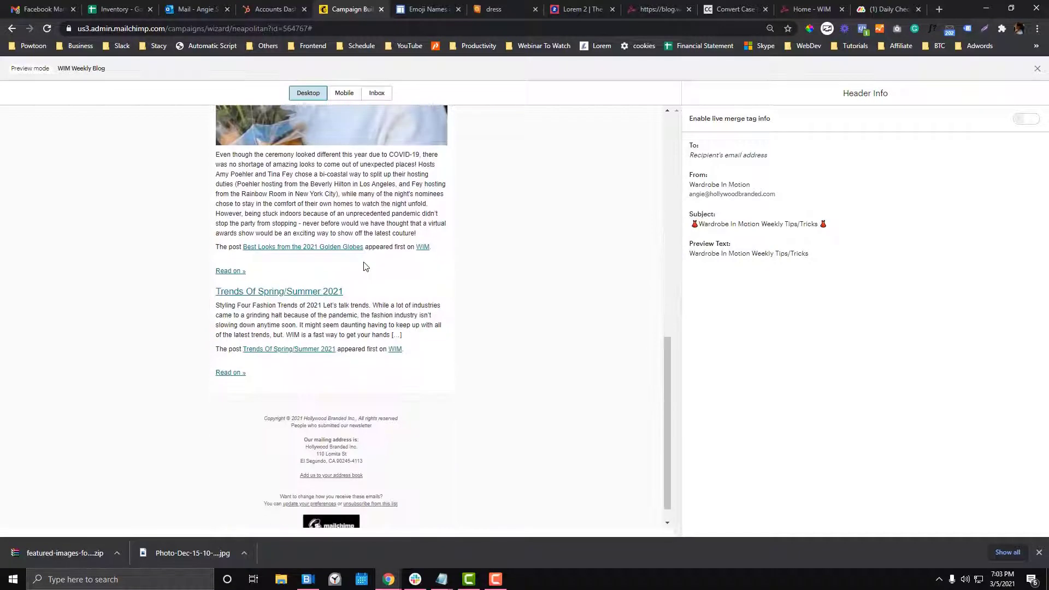
# Compare the two blog excerpts in the desktop preview, checking which post shows an image.
pyautogui.scroll(3, 365, 266)
pyautogui.scroll(2, 315, 225)
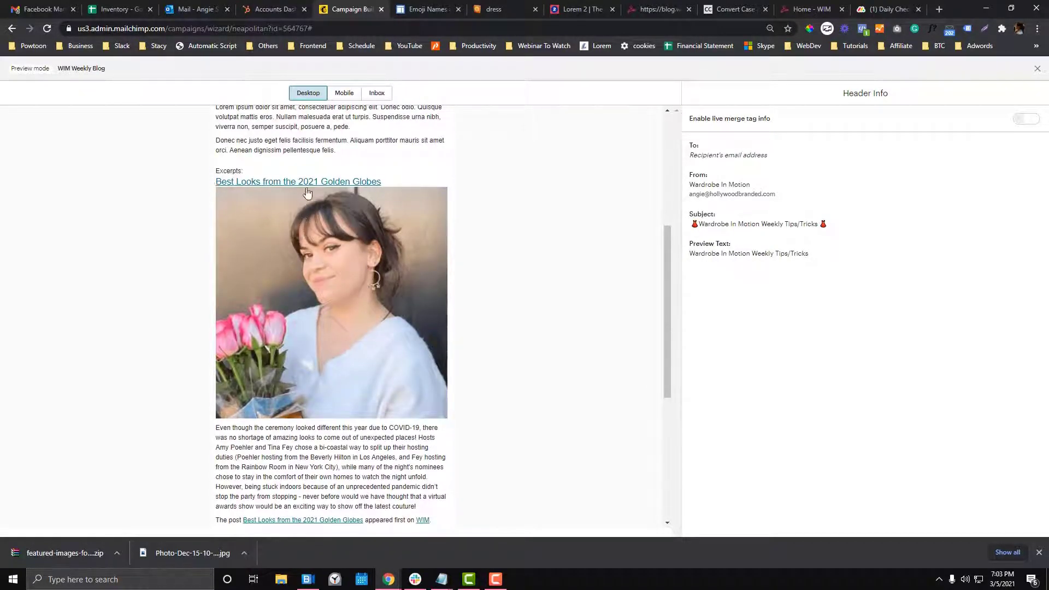
pyautogui.scroll(3, 332, 216)
pyautogui.scroll(-3, 331, 216)
pyautogui.scroll(-1, 326, 288)
pyautogui.scroll(-3, 325, 288)
pyautogui.scroll(5, 410, 218)
# Load blog.wardrobeinmotion.com in the emoji search tab and open the installed plugins list in its WordPress dashboard.
pyautogui.click(675, 8)
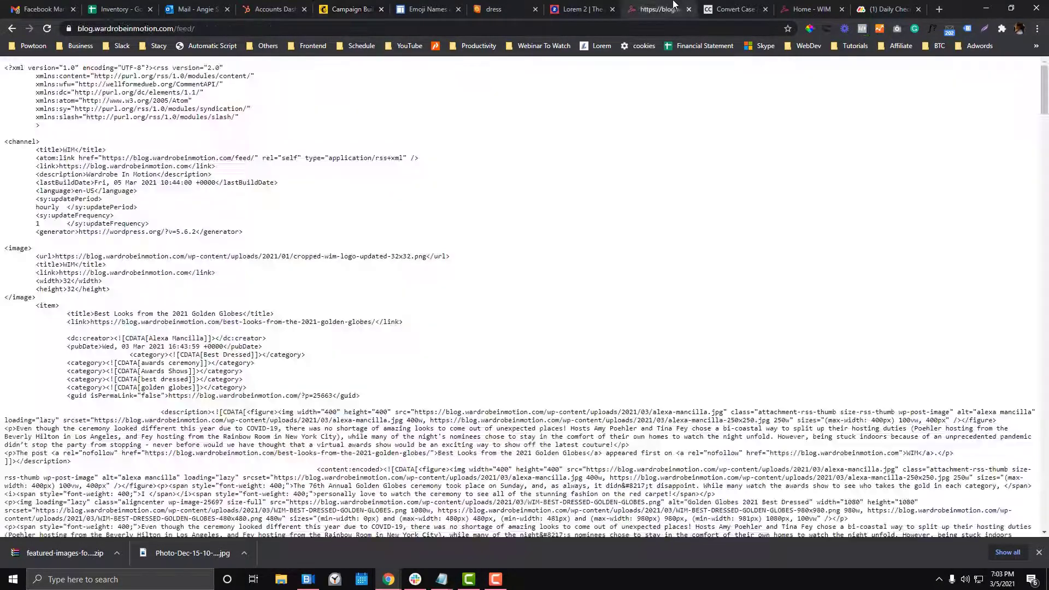
pyautogui.click(589, 6)
pyautogui.click(498, 9)
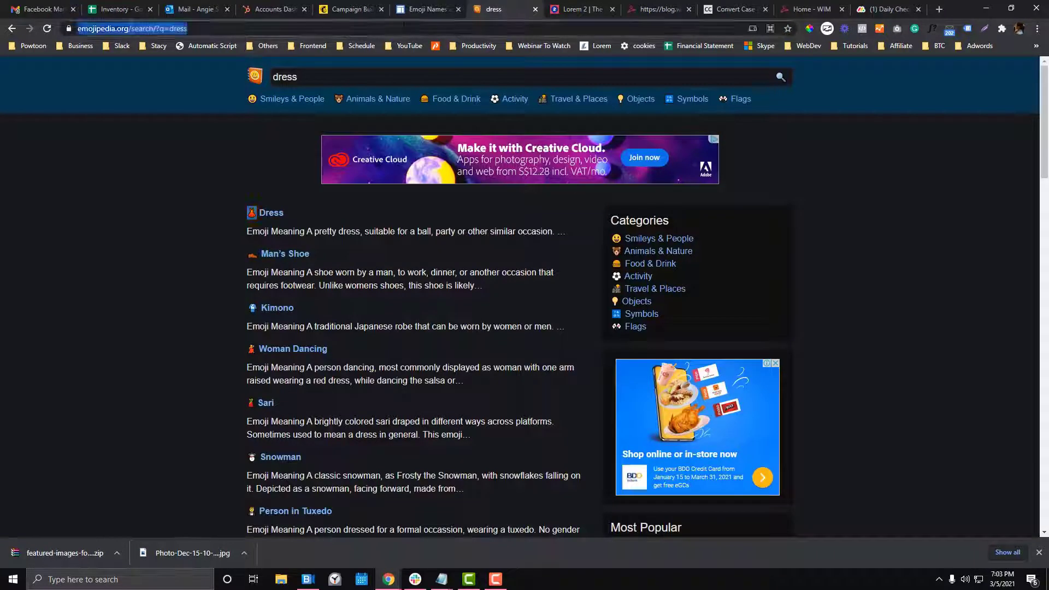
pyautogui.write('blog.wardrobeinmotion.com')
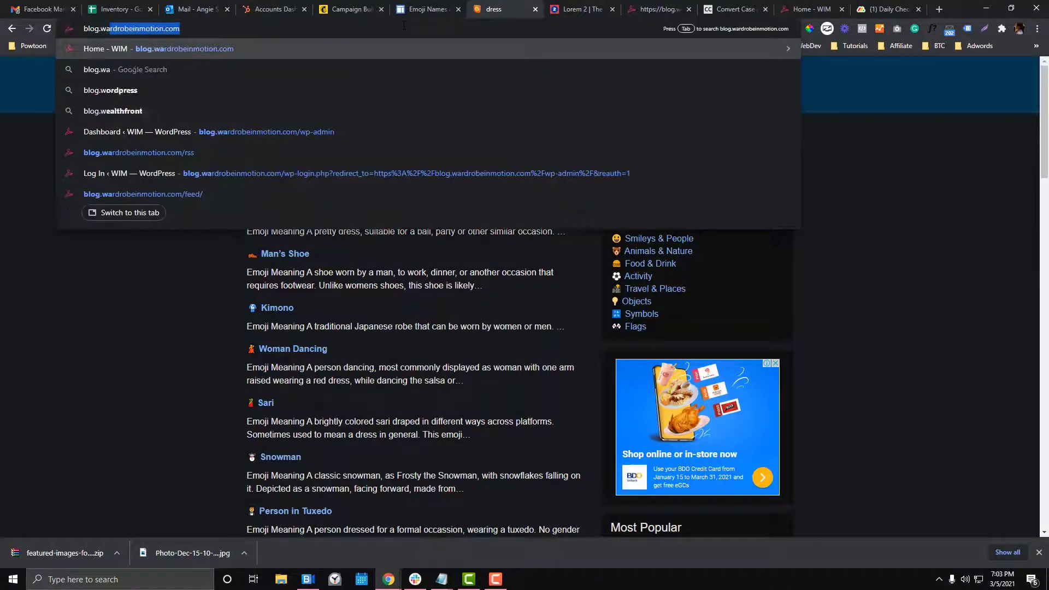
pyautogui.press('Return')
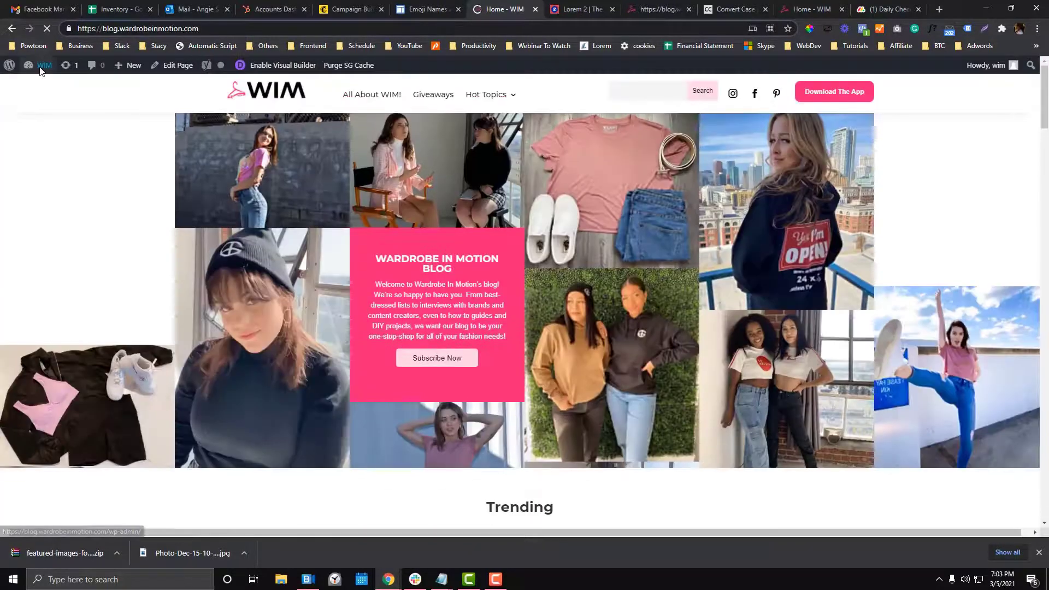
pyautogui.moveTo(41, 65)
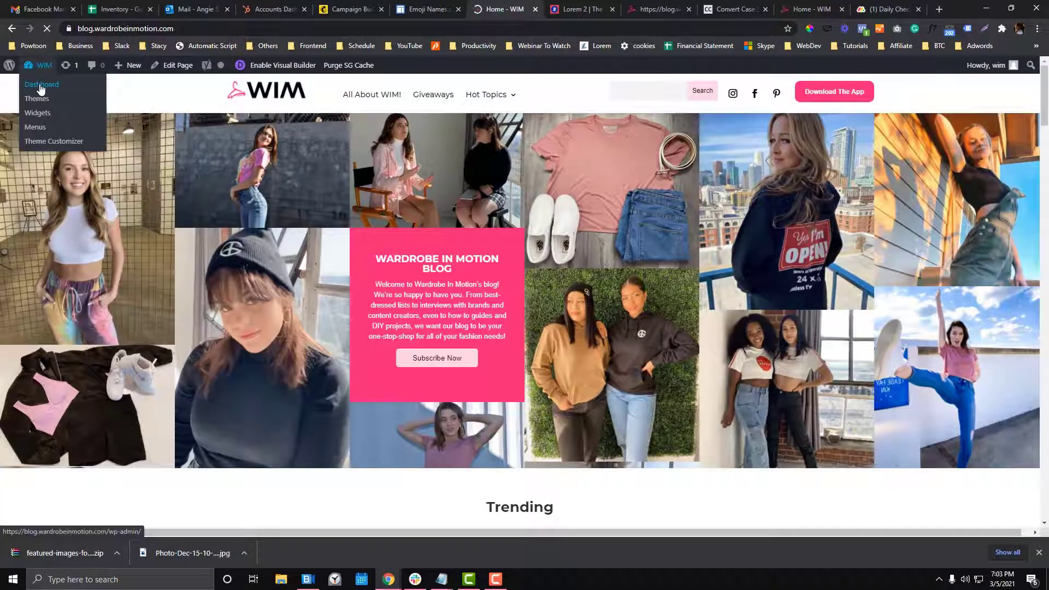
pyautogui.scroll(-6, 71, 169)
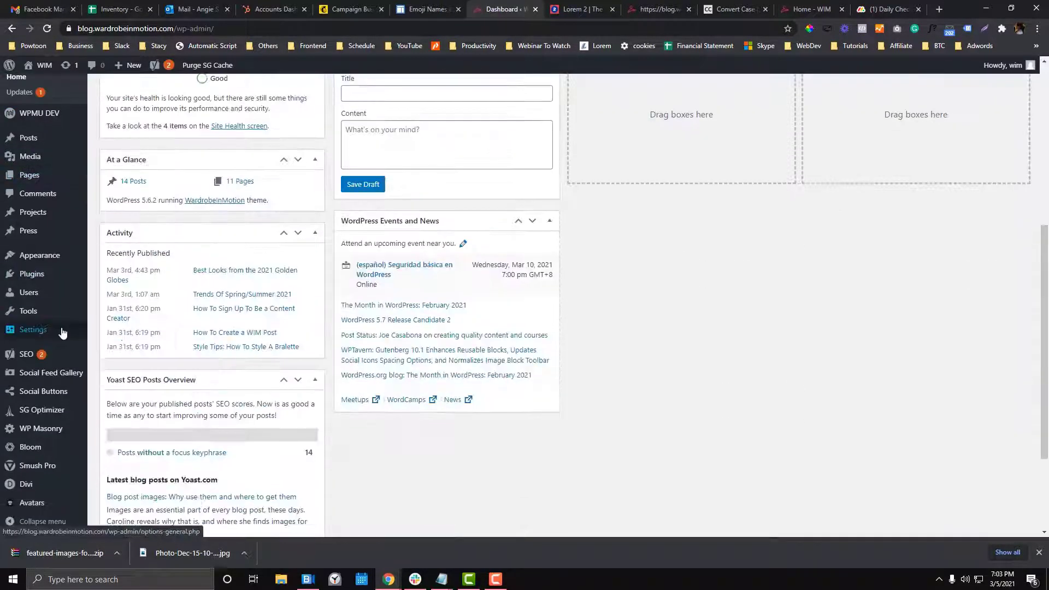
pyautogui.click(62, 280)
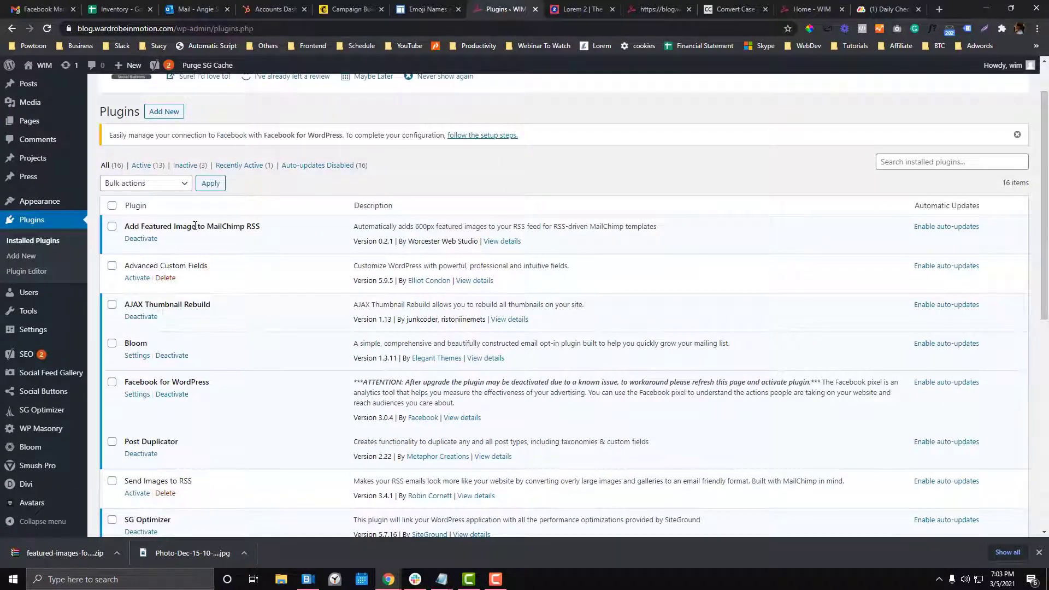
# View the details of the Add Featured Image to MailChimp RSS plugin in a new tab, and return to the installed plugins list.
pyautogui.moveTo(289, 229); pyautogui.dragTo(125, 229)
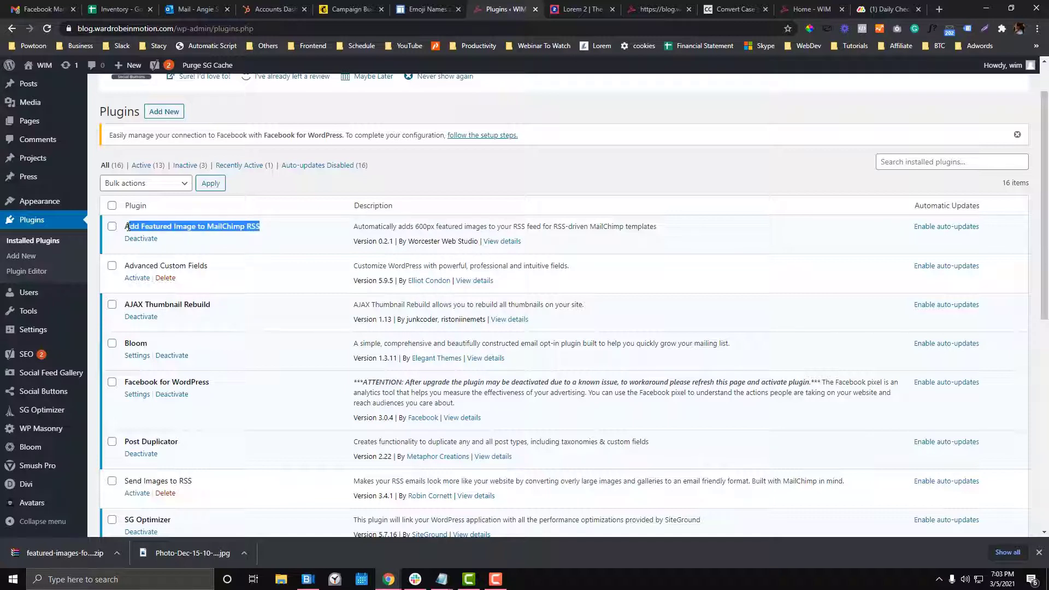
pyautogui.scroll(-1, 214, 257)
pyautogui.scroll(1, 216, 258)
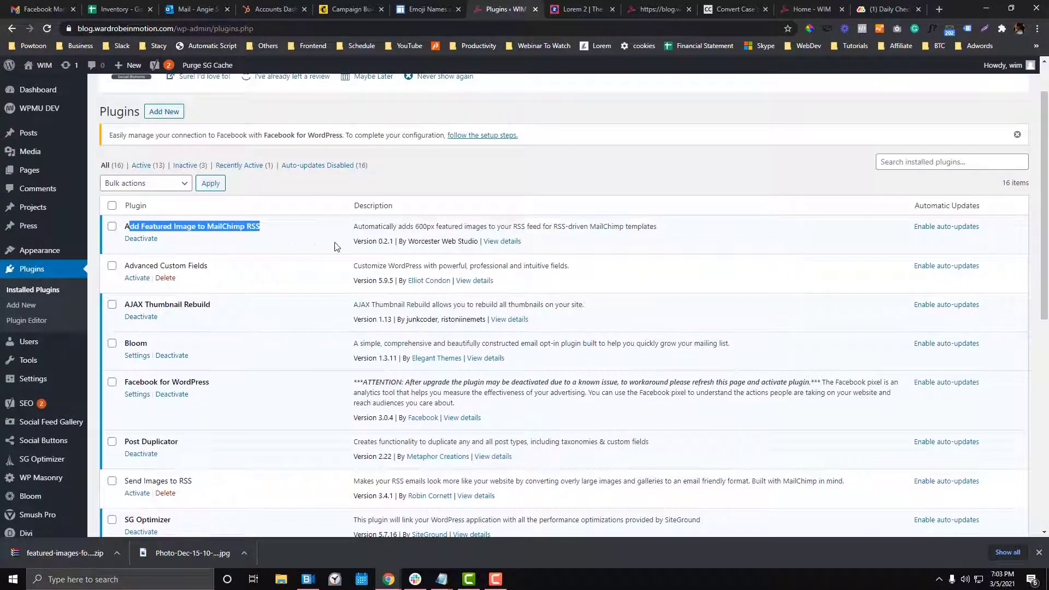
pyautogui.rightClick(501, 241)
pyautogui.click(517, 250)
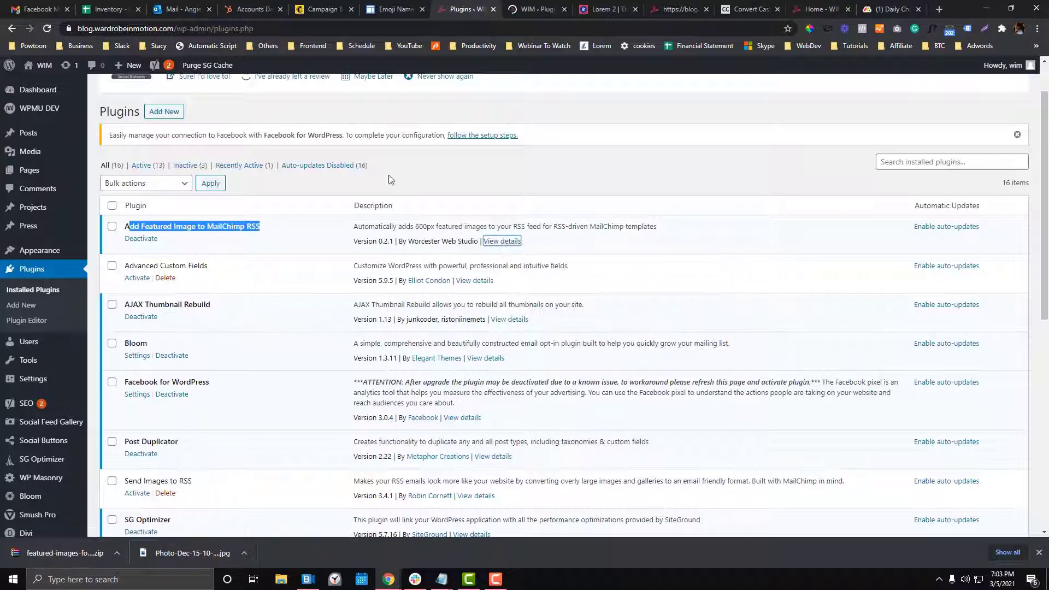
pyautogui.click(538, 6)
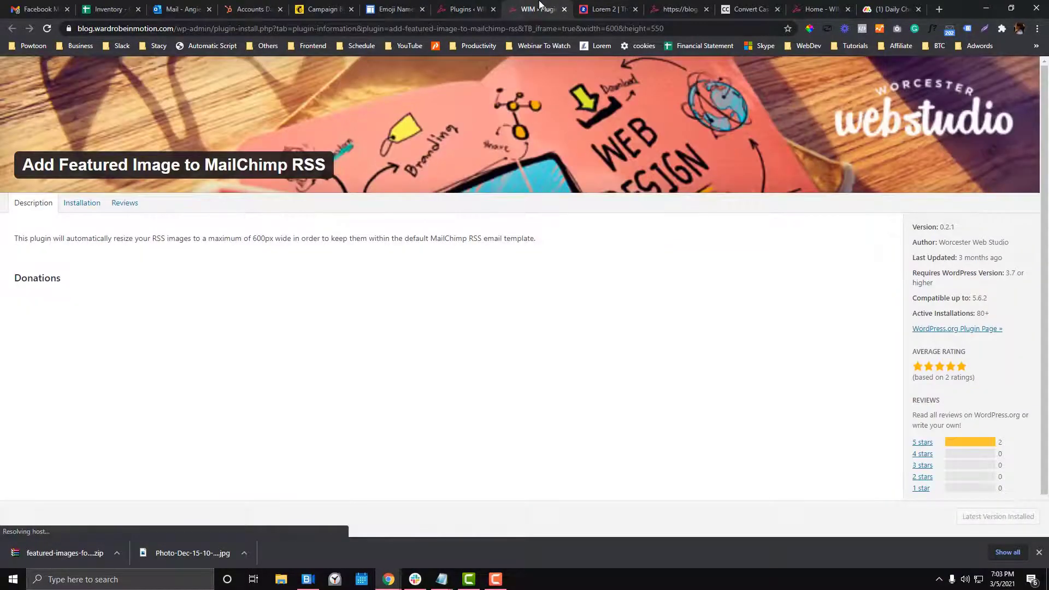
pyautogui.click(478, 7)
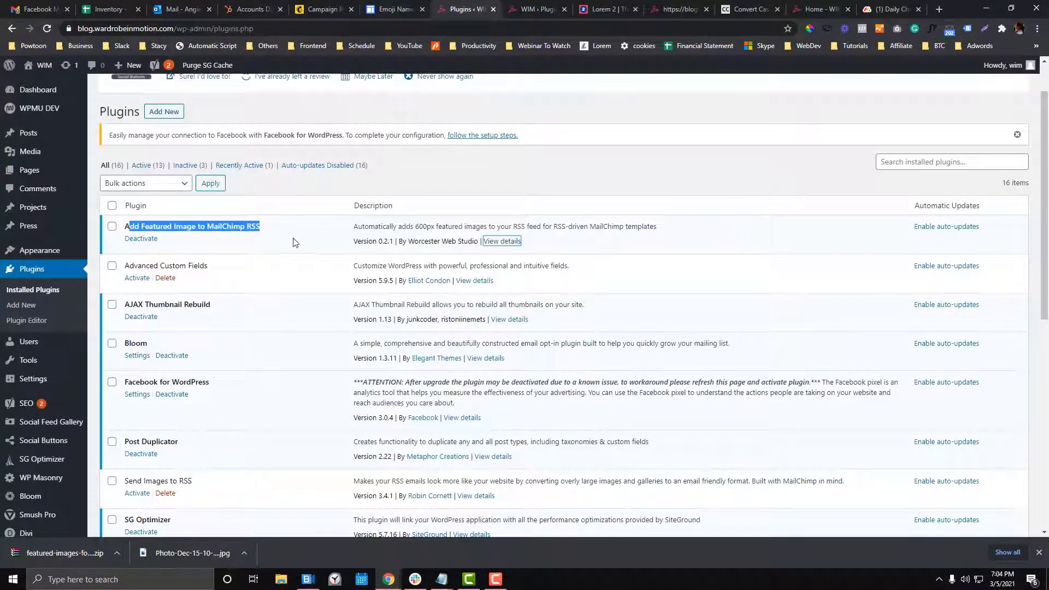
pyautogui.moveTo(261, 226); pyautogui.dragTo(112, 225)
# Search the Add Plugins directory for "Add Featured Image to MailChimp RSS", copying the name from the plugin's details page.
pyautogui.click(32, 307)
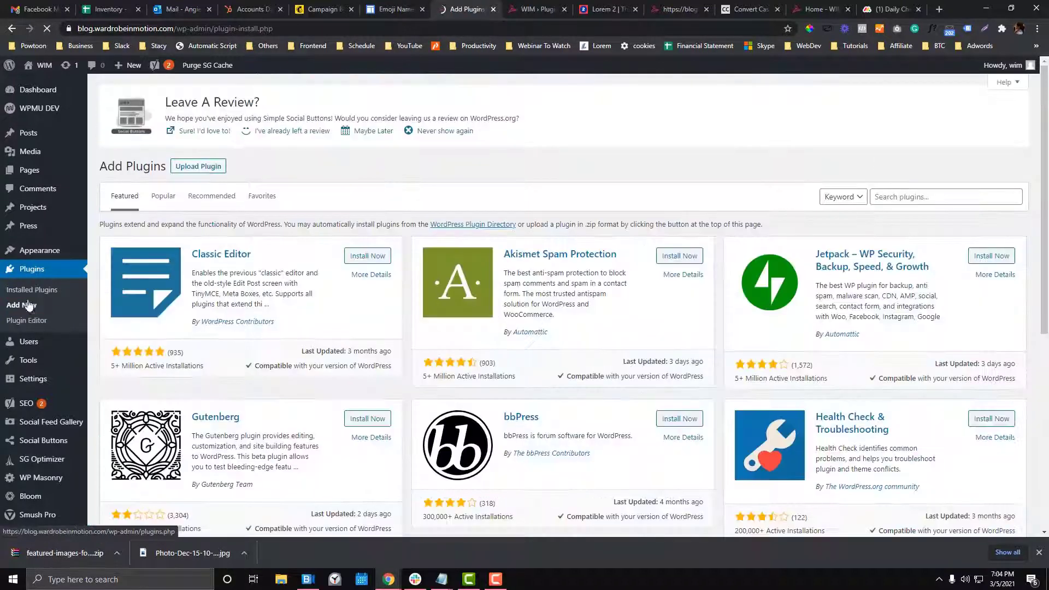
pyautogui.click(885, 195)
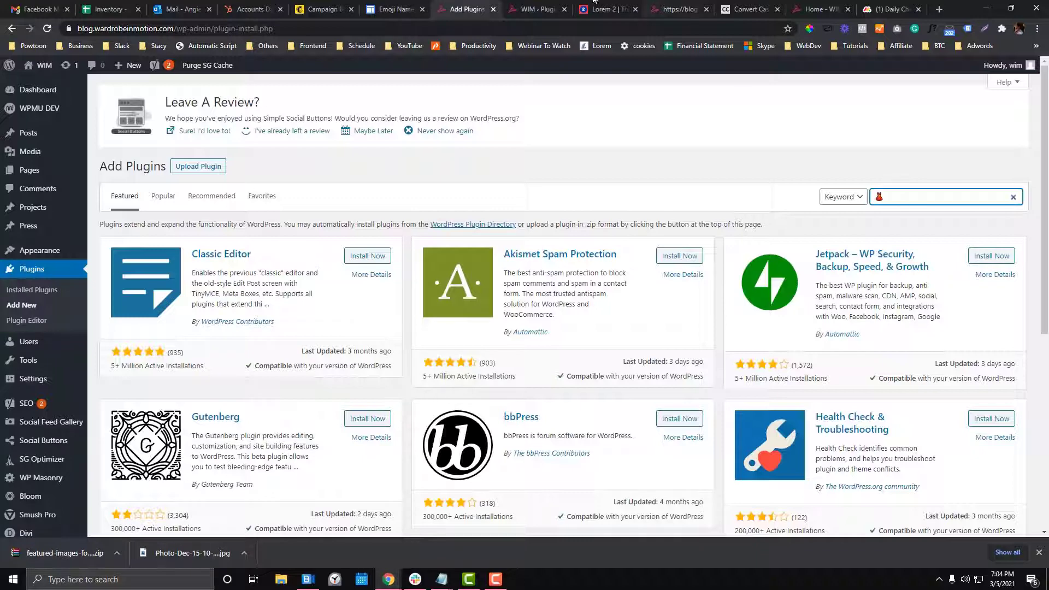
pyautogui.click(538, 9)
pyautogui.moveTo(326, 165); pyautogui.dragTo(23, 166)
pyautogui.hotkey('ctrl', 'c')
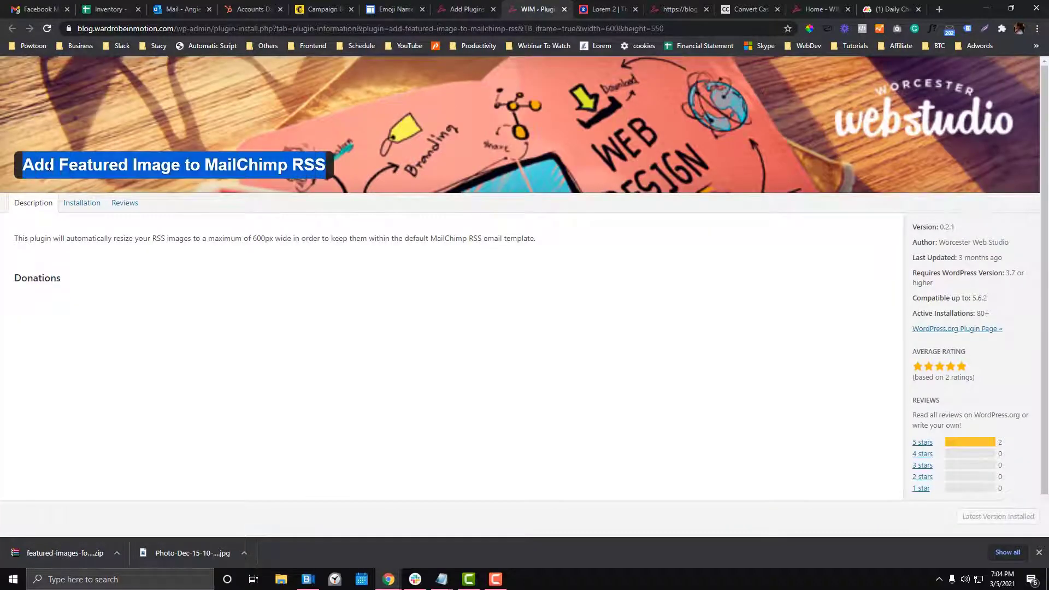
pyautogui.click(459, 13)
pyautogui.hotkey('ctrl', 'v')
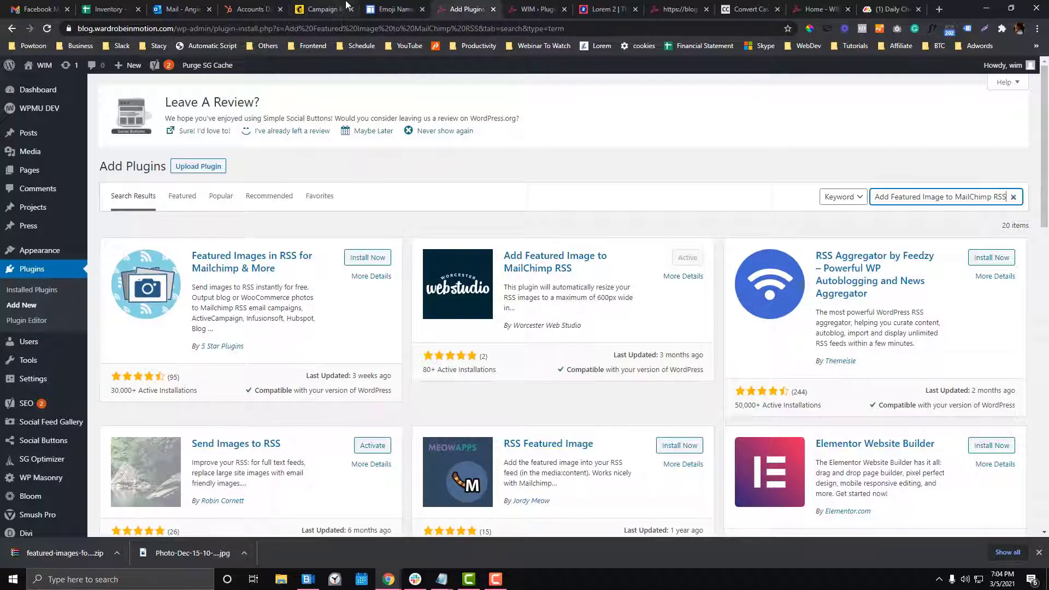
# Return to the campaign preview and open the Trends Of Spring/Summer 2021 post from its excerpt.
pyautogui.click(322, 9)
pyautogui.scroll(-7, 419, 236)
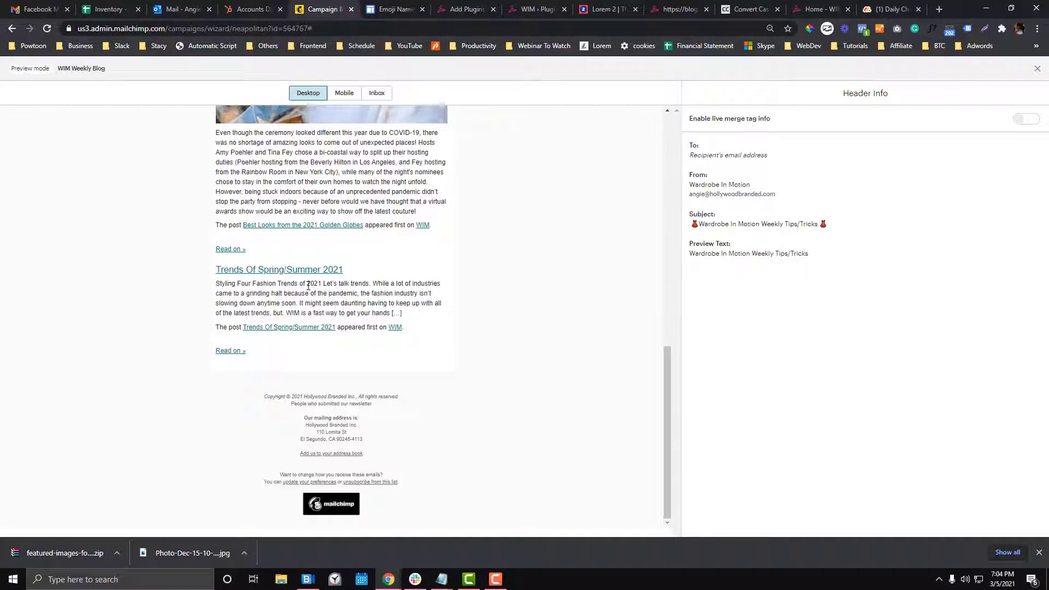
pyautogui.click(284, 270)
pyautogui.click(366, 5)
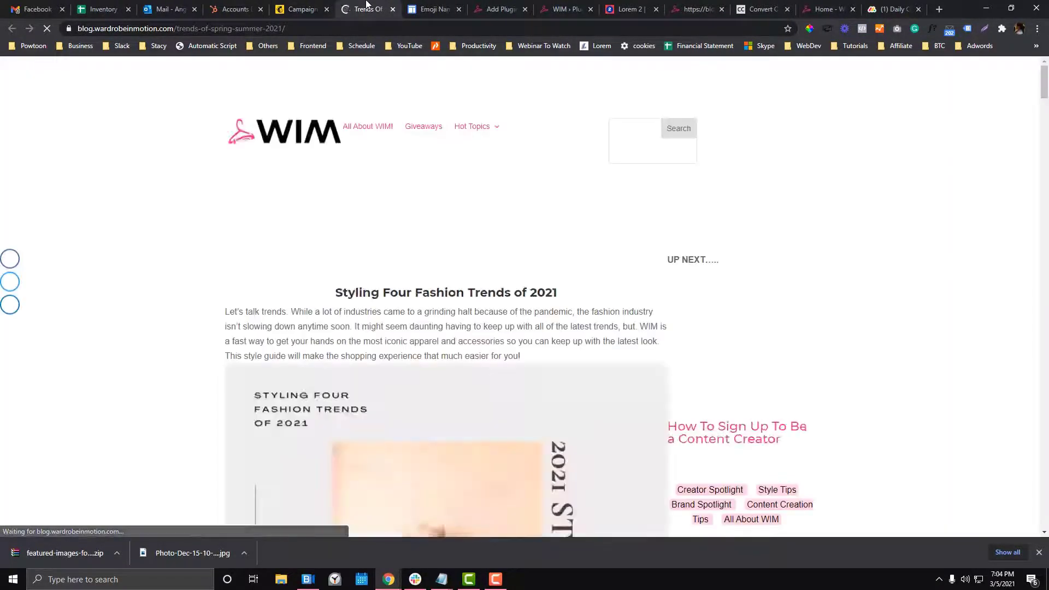
# Open the Trends Of Spring/Summer 2021 post for editing in a separate tab and check its Featured image setting.
pyautogui.rightClick(167, 66)
pyautogui.click(184, 76)
pyautogui.moveTo(395, 6); pyautogui.dragTo(347, 5)
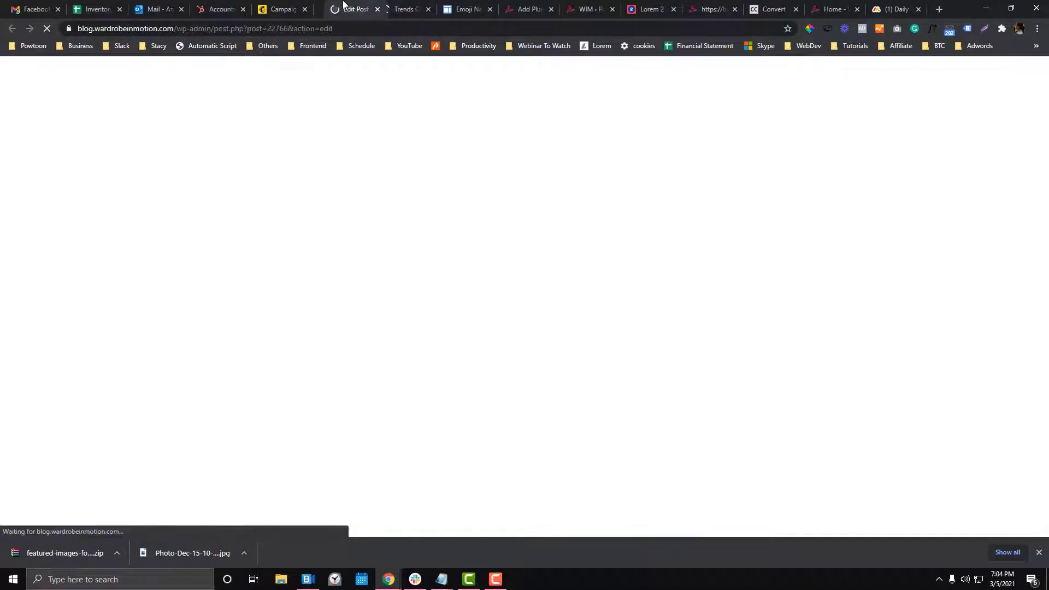
pyautogui.click(398, 5)
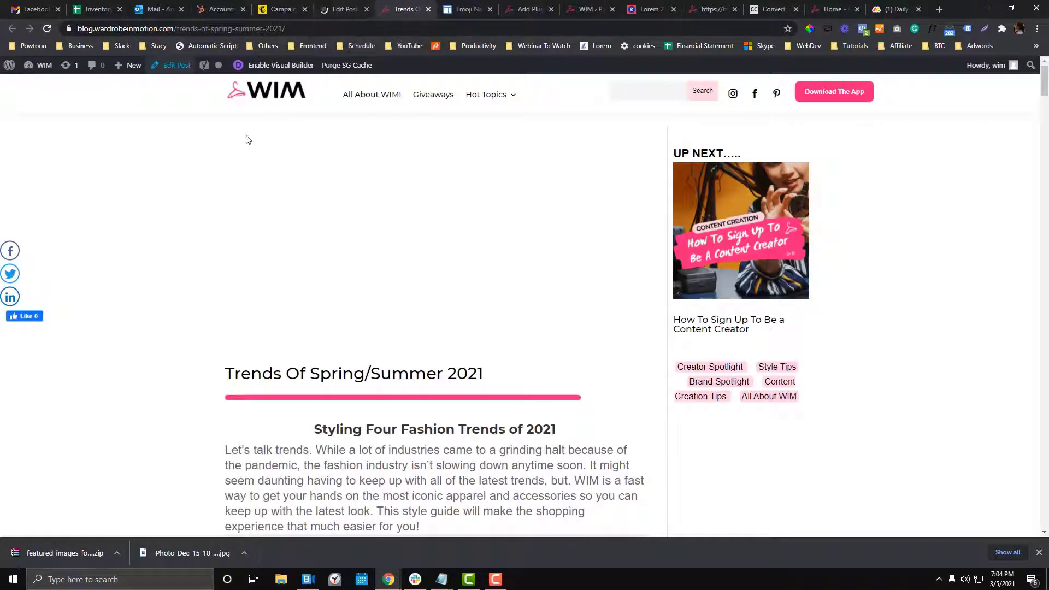
pyautogui.click(332, 5)
pyautogui.scroll(-2, 946, 307)
pyautogui.scroll(-10, 946, 307)
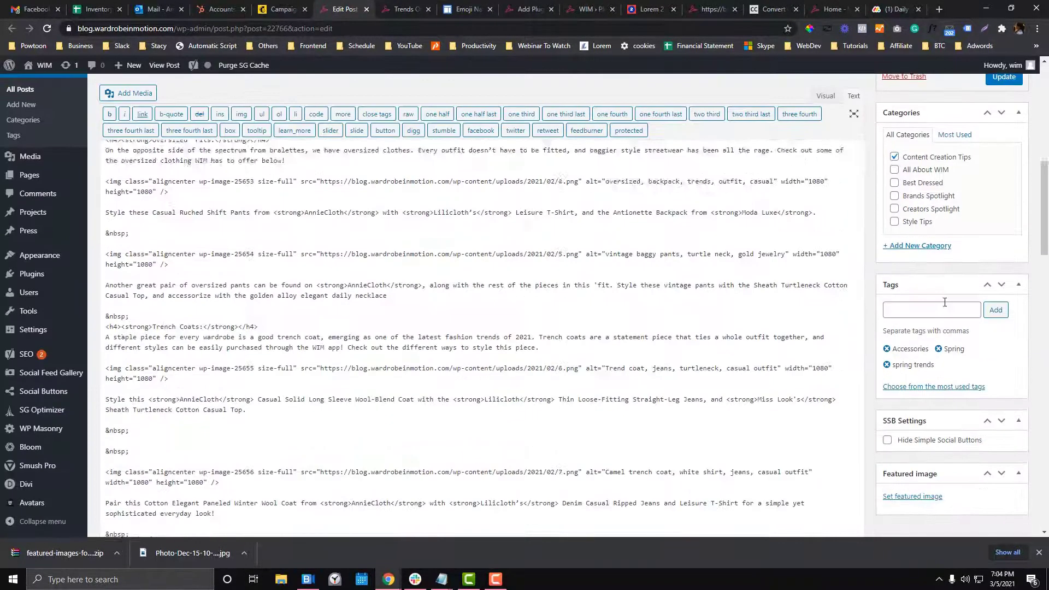
# Examine the published Trends Of Spring/Summer 2021 page for a featured image above the title.
pyautogui.click(411, 6)
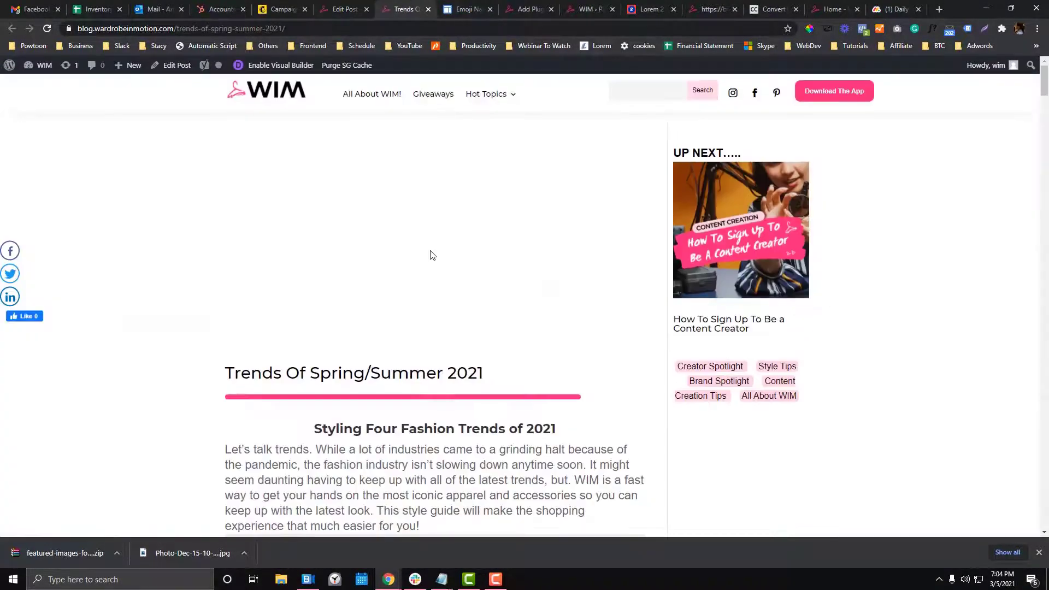
pyautogui.scroll(-7, 429, 253)
pyautogui.scroll(7, 430, 253)
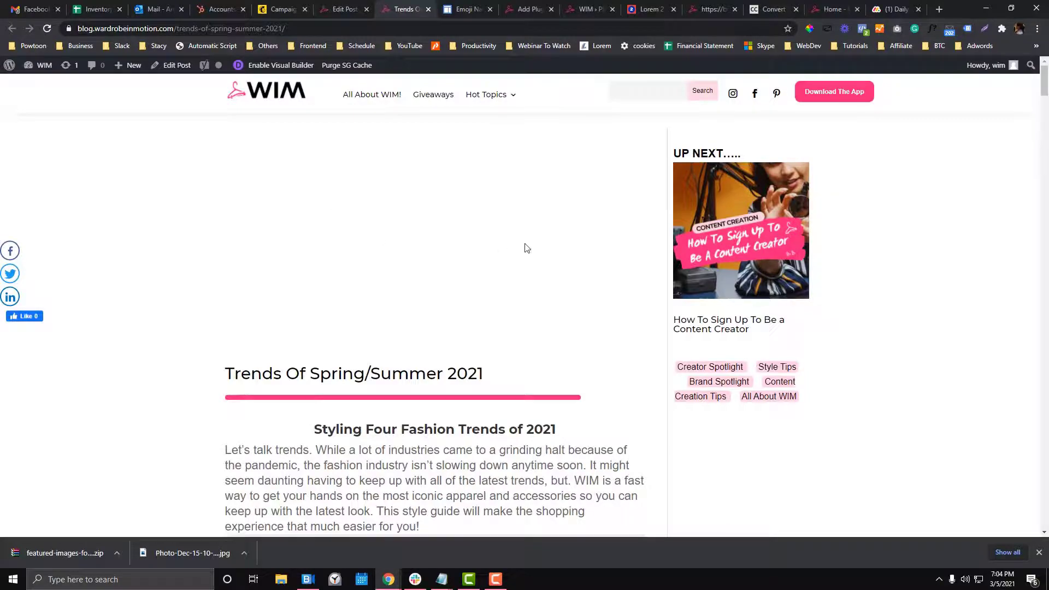
pyautogui.scroll(-10, 526, 246)
pyautogui.scroll(10, 526, 243)
# Go back to the campaign, reopen its preview to review the blog excerpts, and exit to the design editor.
pyautogui.click(283, 8)
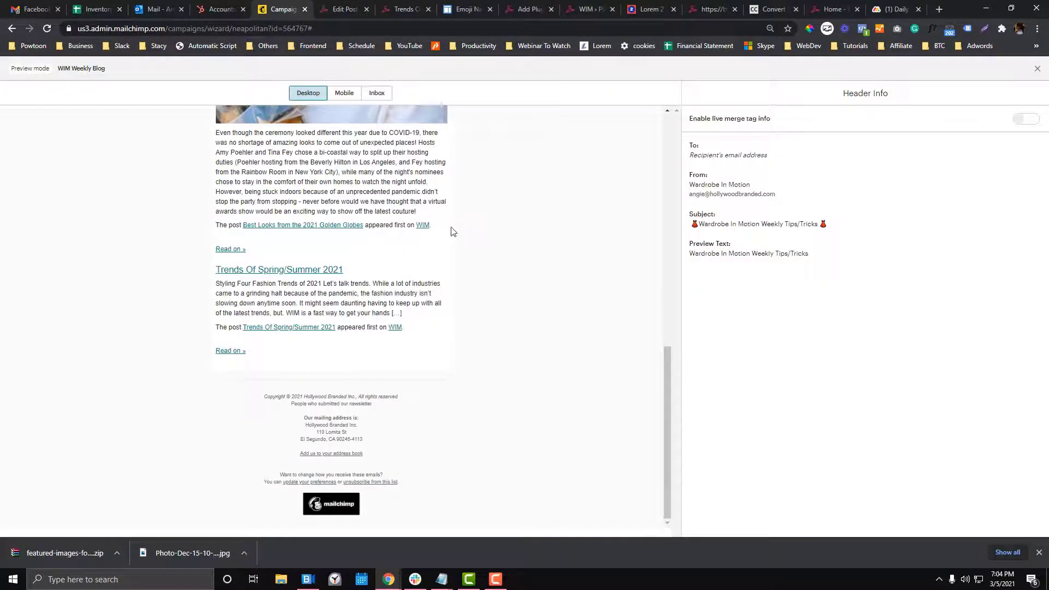
pyautogui.scroll(10, 452, 231)
pyautogui.press('Escape')
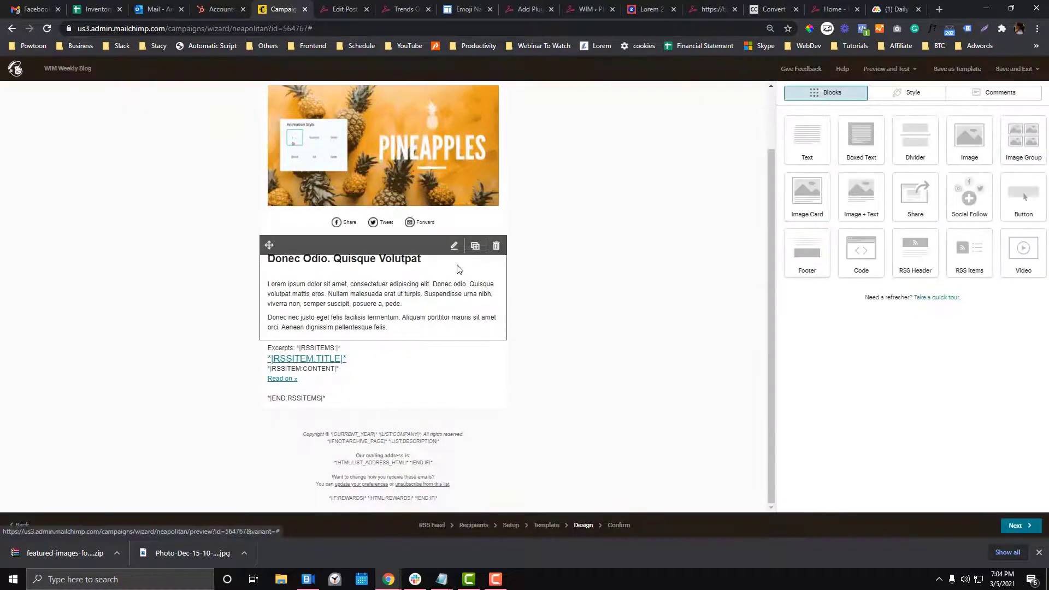
pyautogui.click(889, 69)
pyautogui.click(863, 86)
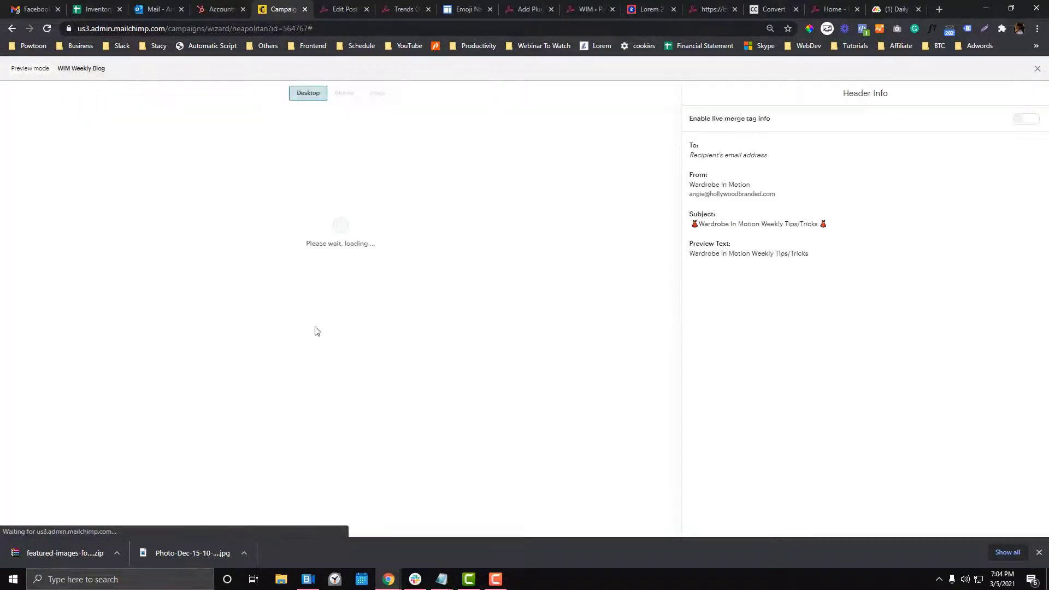
pyautogui.scroll(-6, 346, 323)
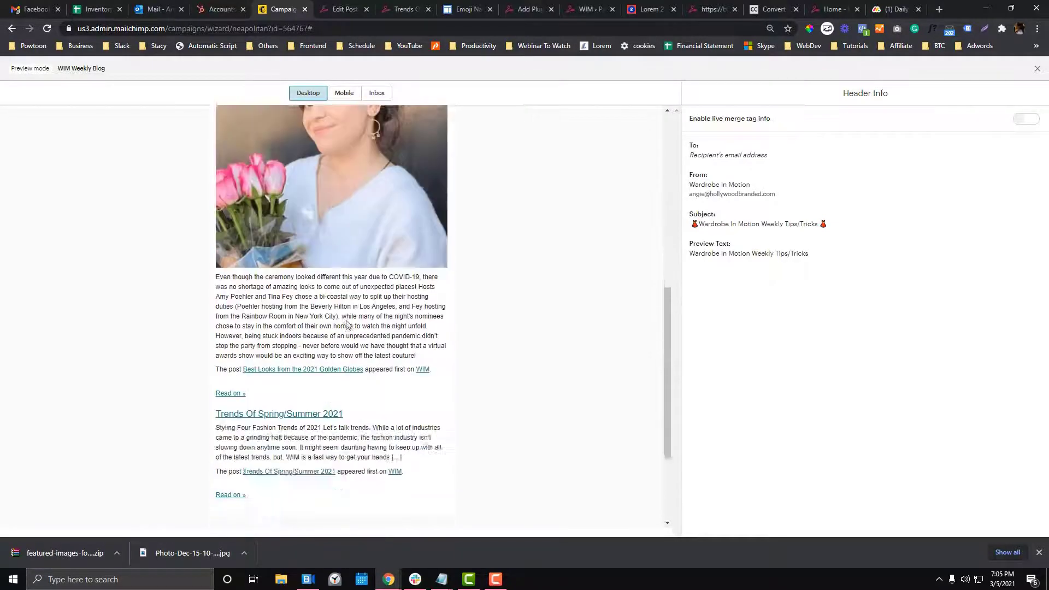
pyautogui.scroll(-2, 346, 324)
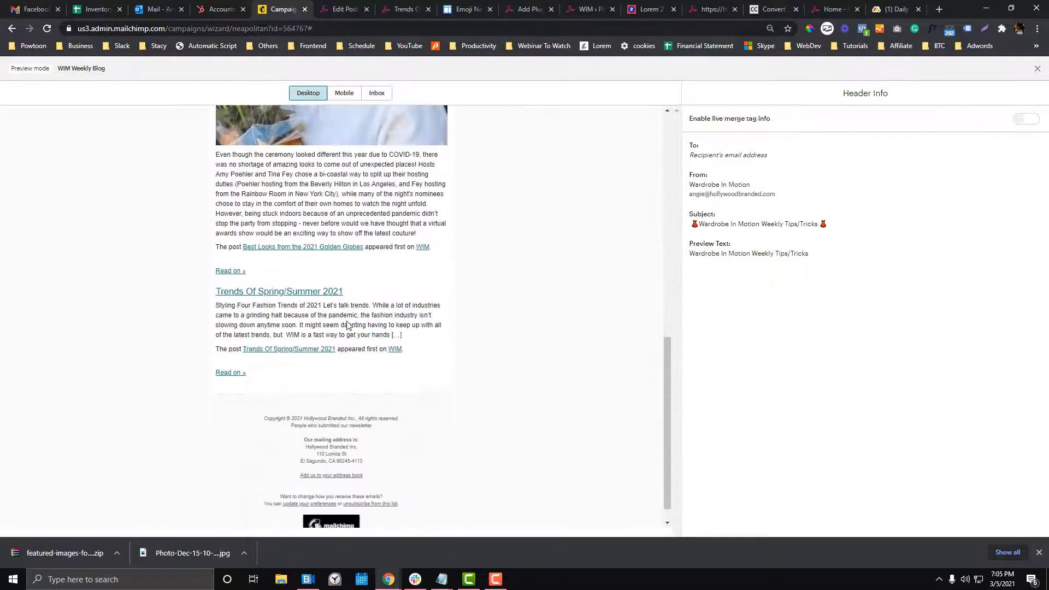
pyautogui.click(1037, 68)
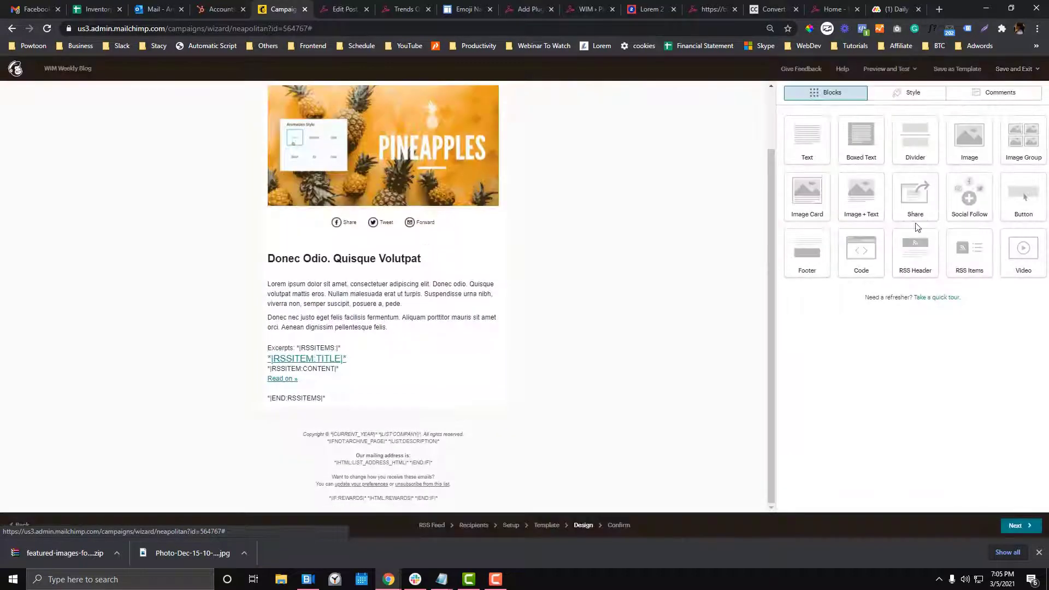
# Open the RSS Items block for editing, show the markup of its Excerpts style, and copy the entire code.
pyautogui.click(913, 94)
pyautogui.click(806, 94)
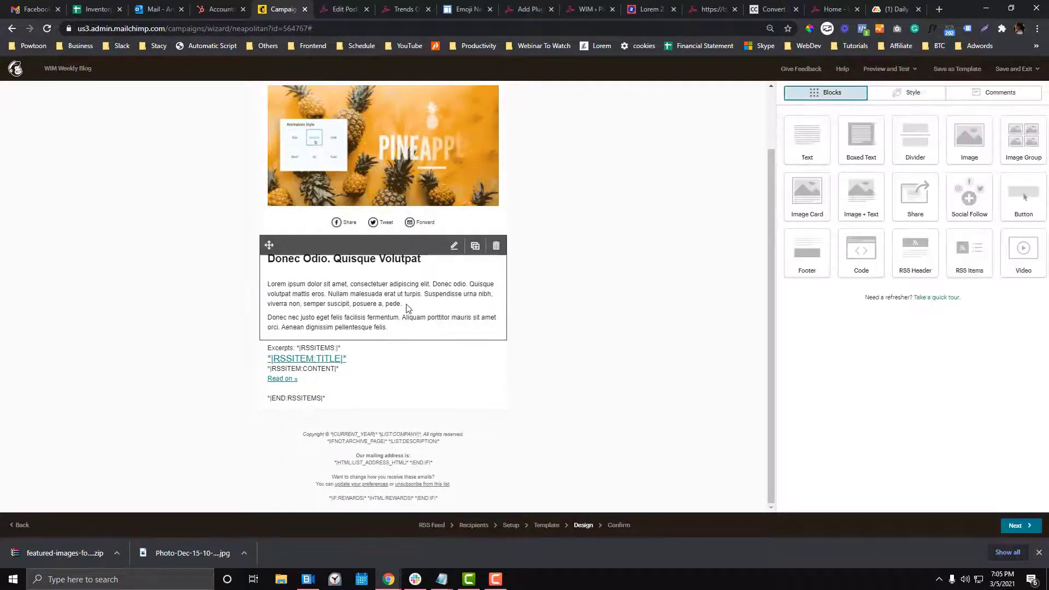
pyautogui.click(403, 305)
pyautogui.click(386, 366)
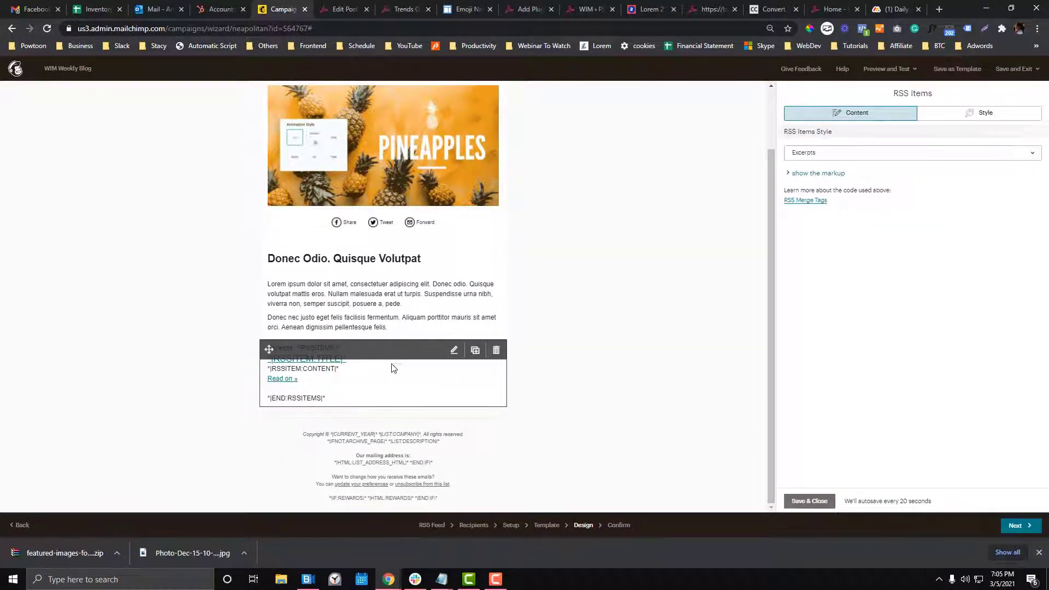
pyautogui.click(789, 174)
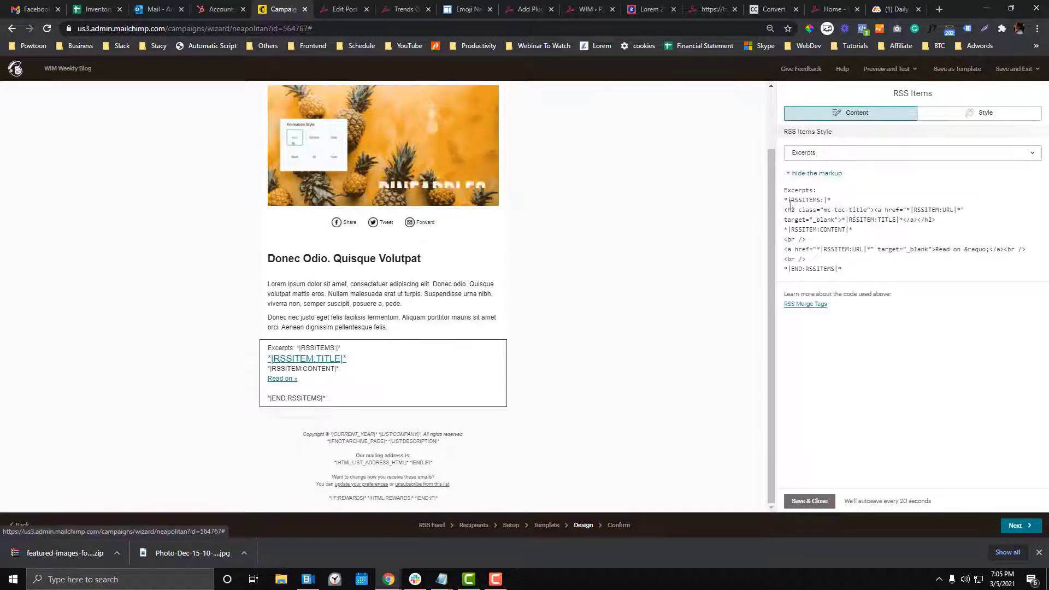
pyautogui.moveTo(784, 190); pyautogui.dragTo(846, 274)
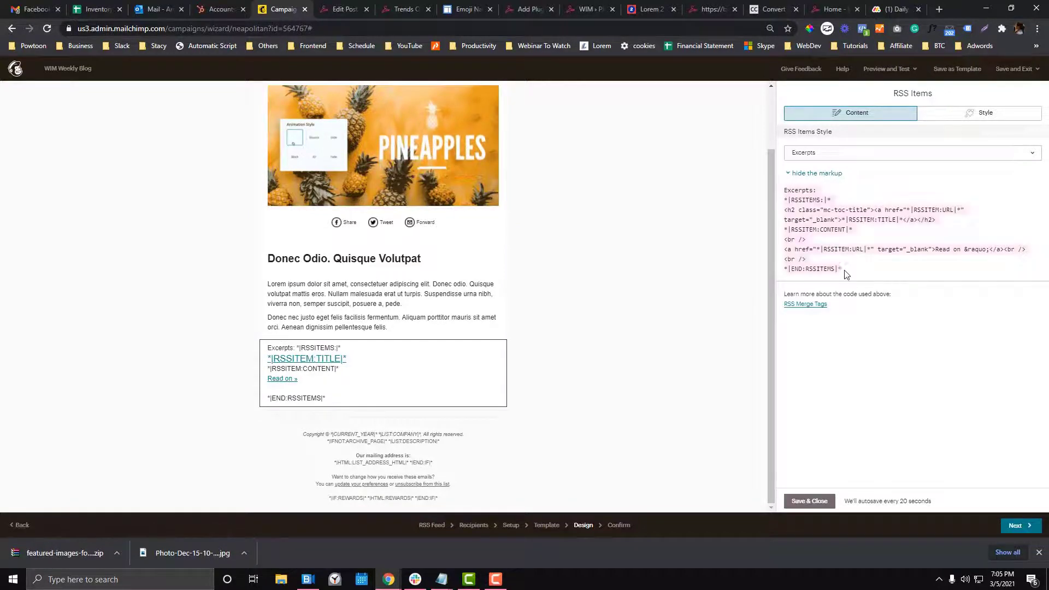
pyautogui.rightClick(821, 216)
pyautogui.click(825, 221)
pyautogui.rightClick(800, 218)
pyautogui.click(800, 221)
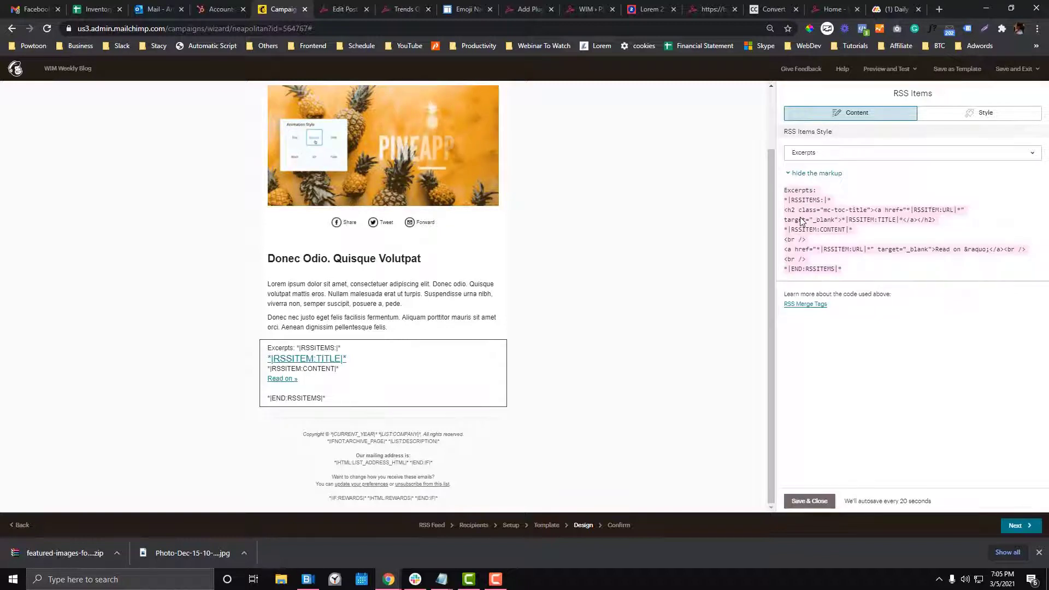
# Switch the RSS Items style to Custom and replace its entire source code with the copied Excerpts markup.
pyautogui.click(866, 153)
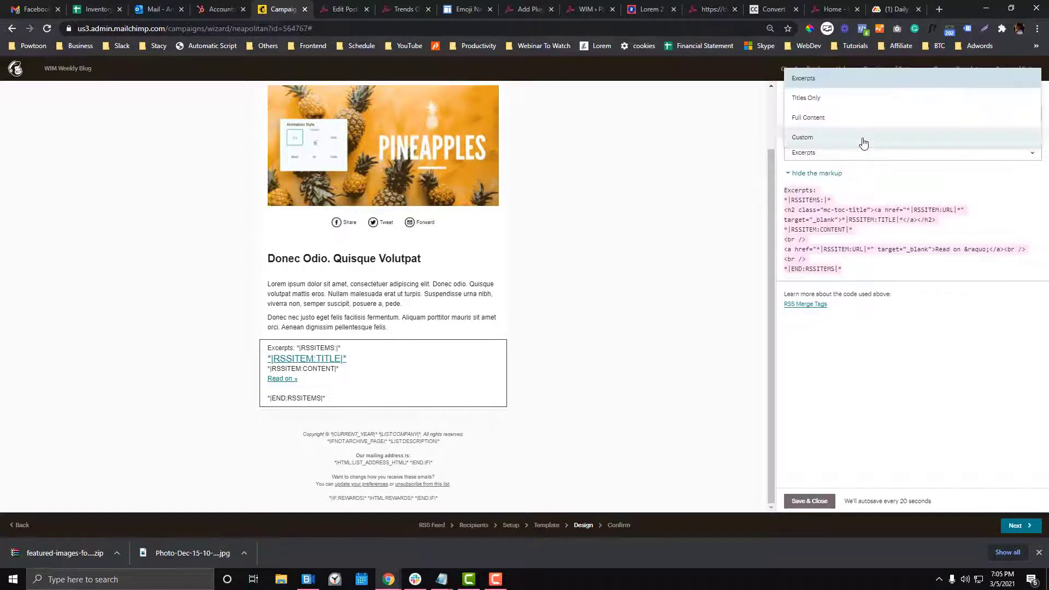
pyautogui.click(863, 139)
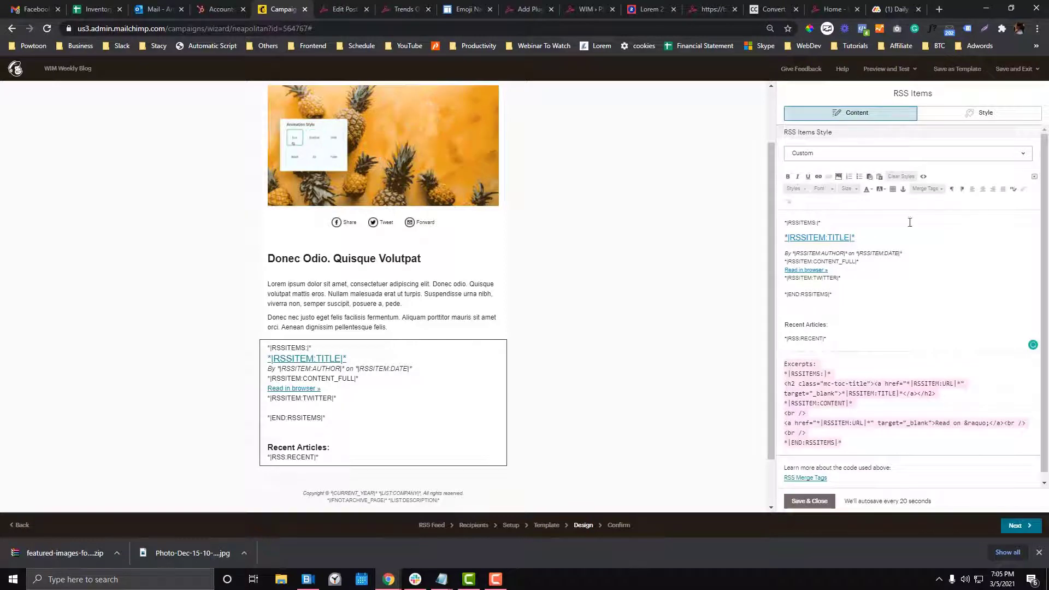
pyautogui.click(923, 178)
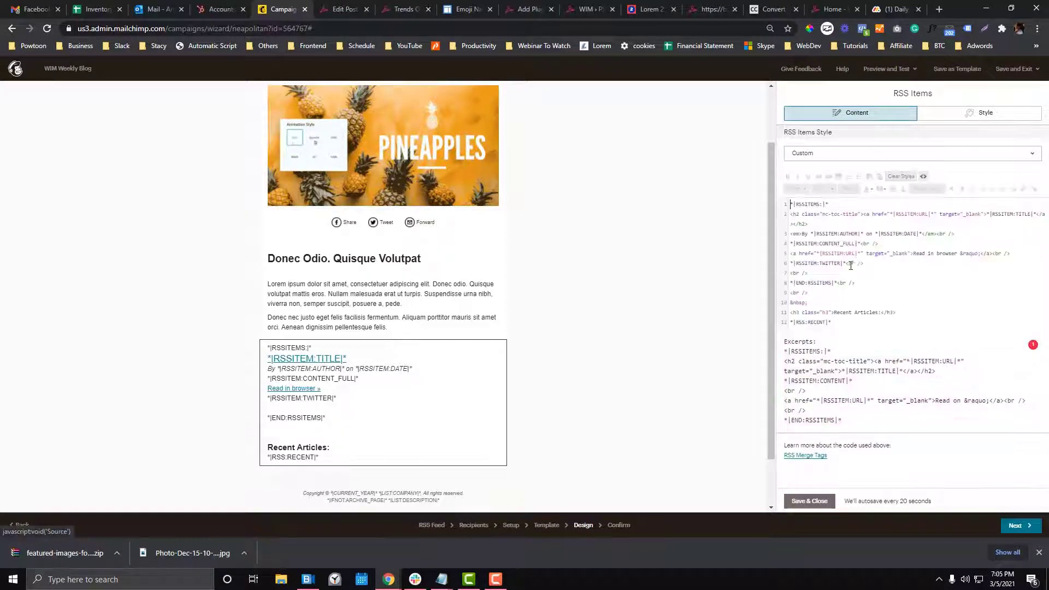
pyautogui.hotkey('ctrl', 'a')
pyautogui.hotkey('ctrl', 'v')
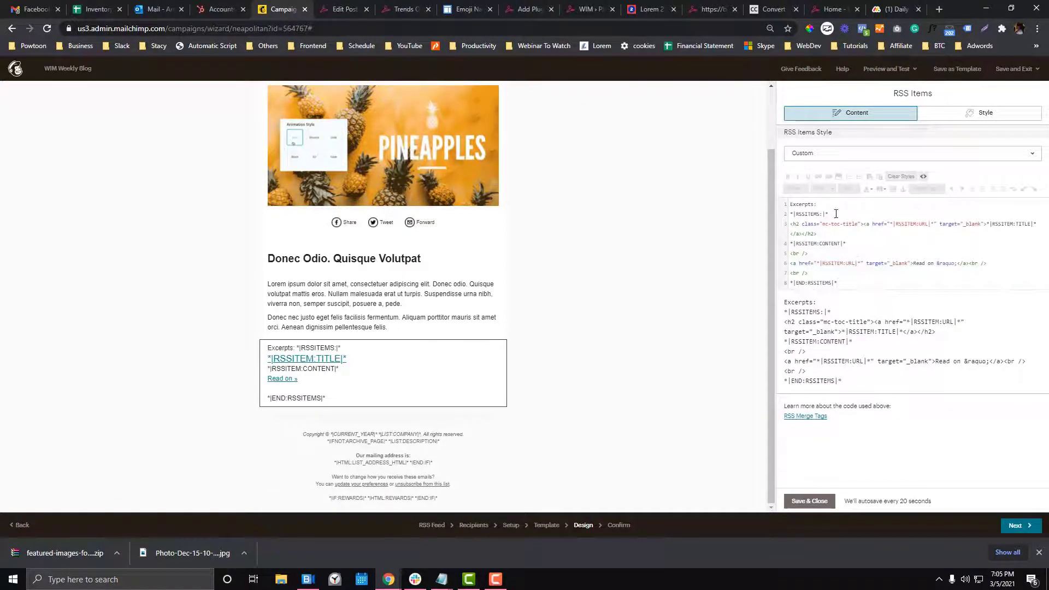
# Delete the opening "Excerpts:" and *|RSSITEMS:|* lines from the custom source code, leaving no blank line above the h2 tag.
pyautogui.moveTo(836, 214); pyautogui.dragTo(789, 199)
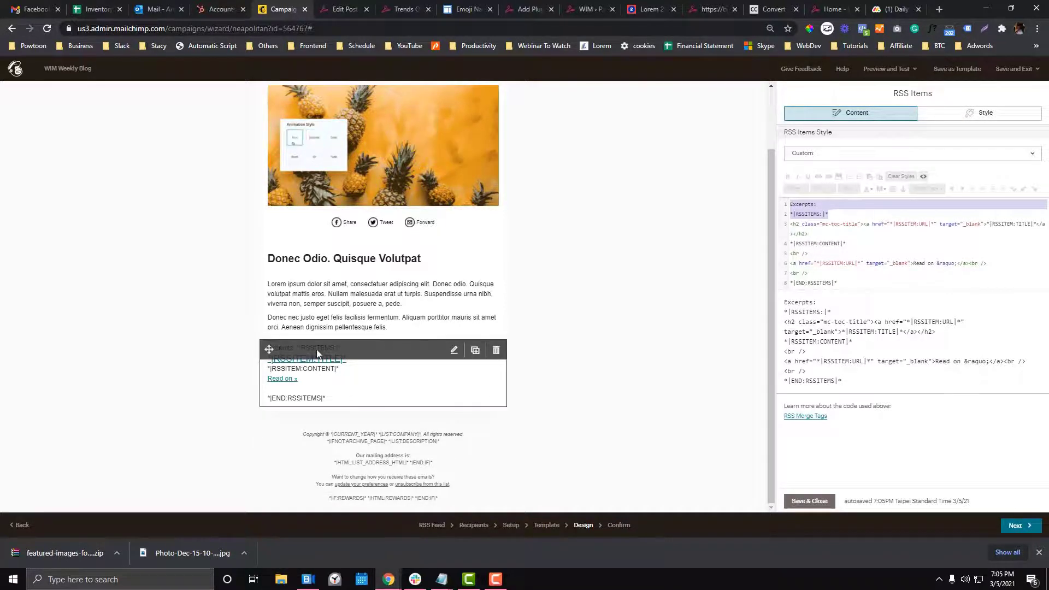
pyautogui.press('BackSpace')
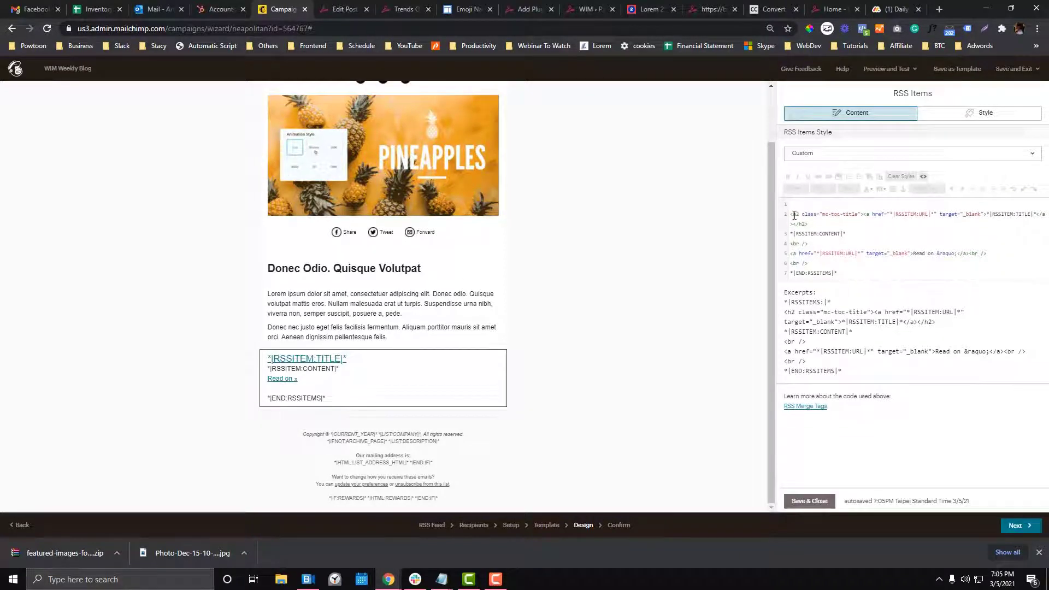
pyautogui.click(792, 214)
pyautogui.press('BackSpace')
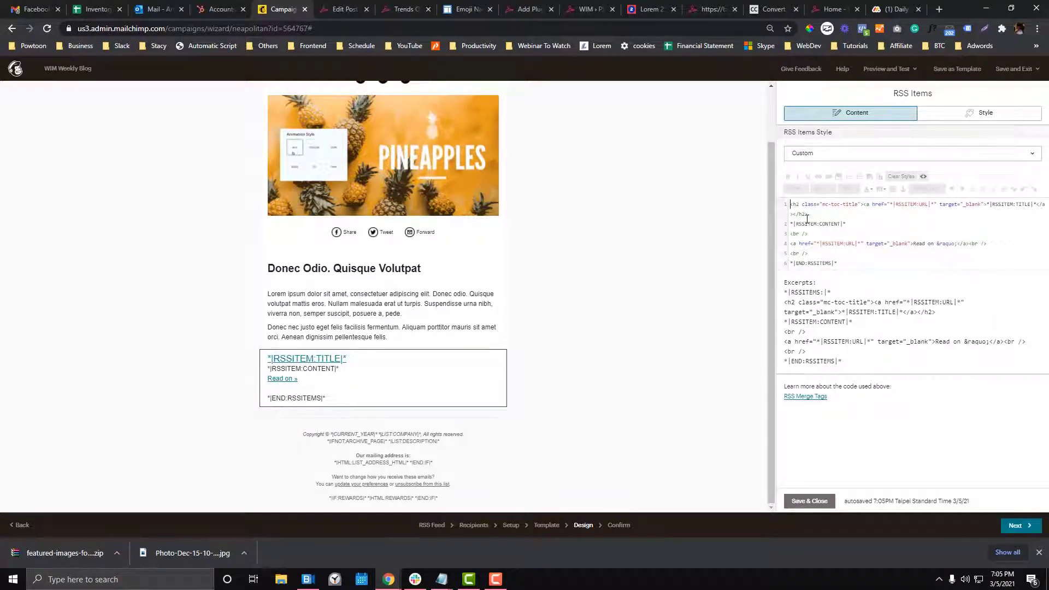
# Add the inline attribute style="font-weight:bold;" to the h2 tag of the RSS item title.
pyautogui.click(804, 206)
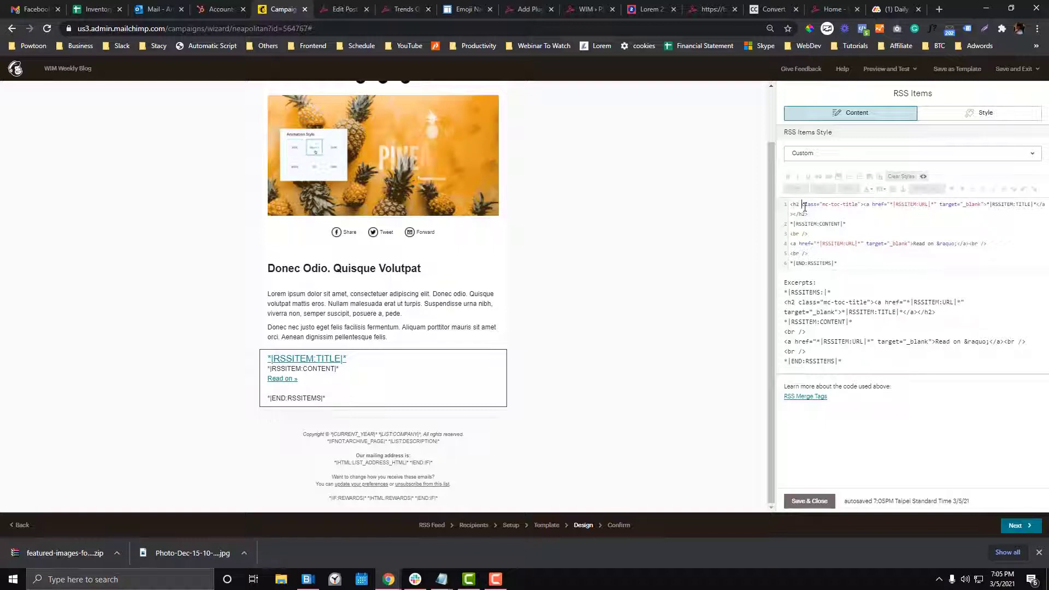
pyautogui.write('style=')
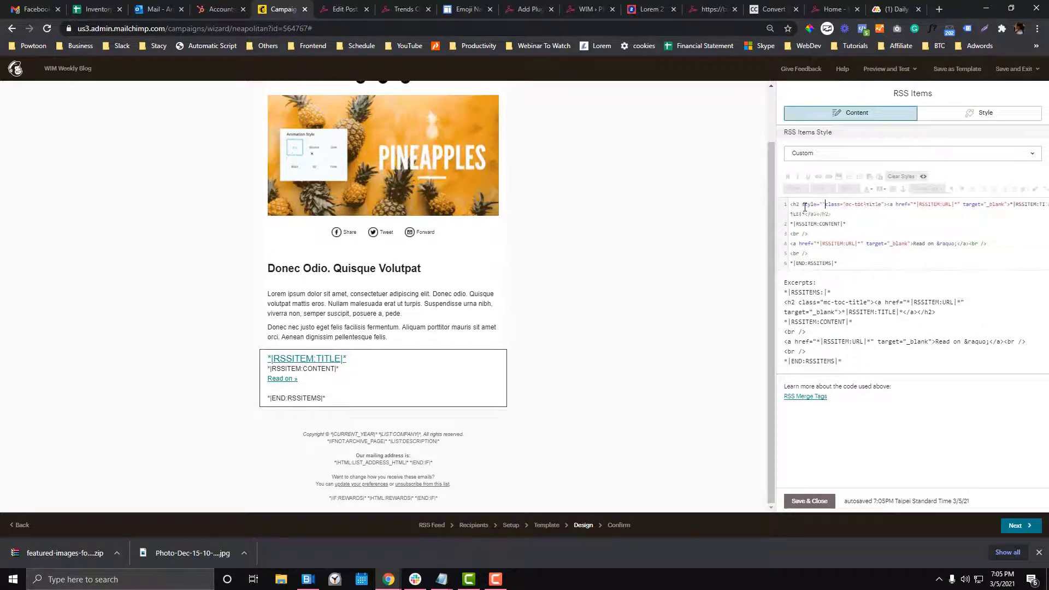
pyautogui.write('"" ')
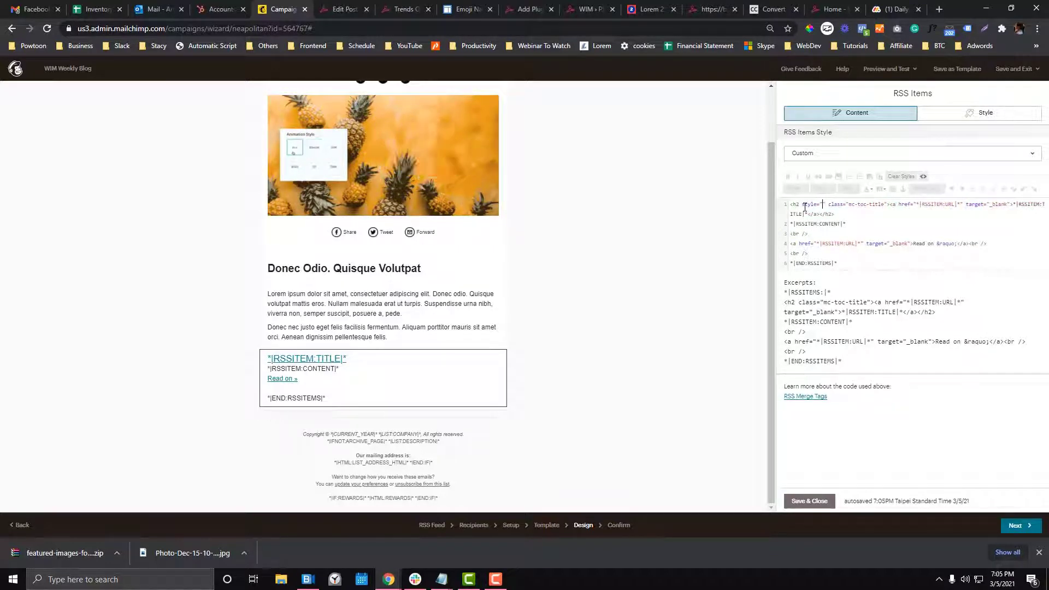
pyautogui.write('font-weight:bo')
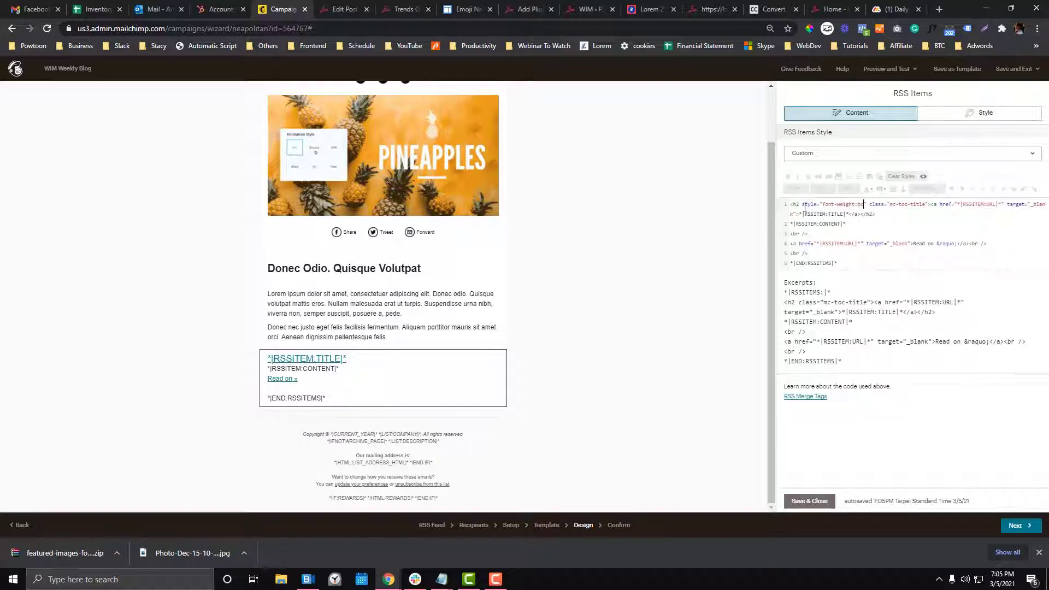
pyautogui.write('ld;')
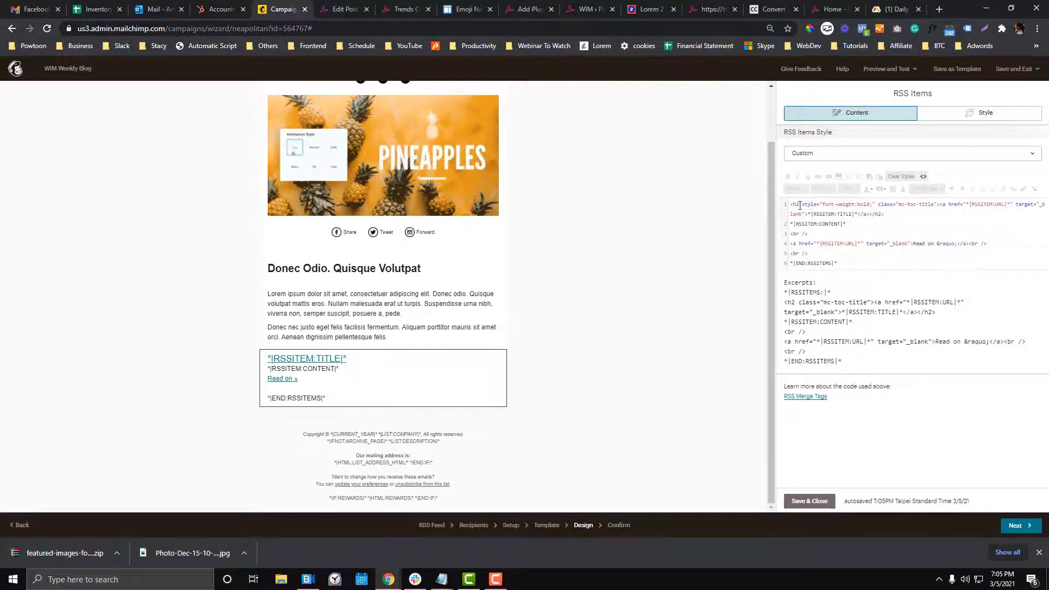
# Move the font-weight:bold style attribute from the h2 tag into the title's link tag, after target="_blank".
pyautogui.moveTo(800, 205); pyautogui.dragTo(874, 205)
pyautogui.press('BackSpace')
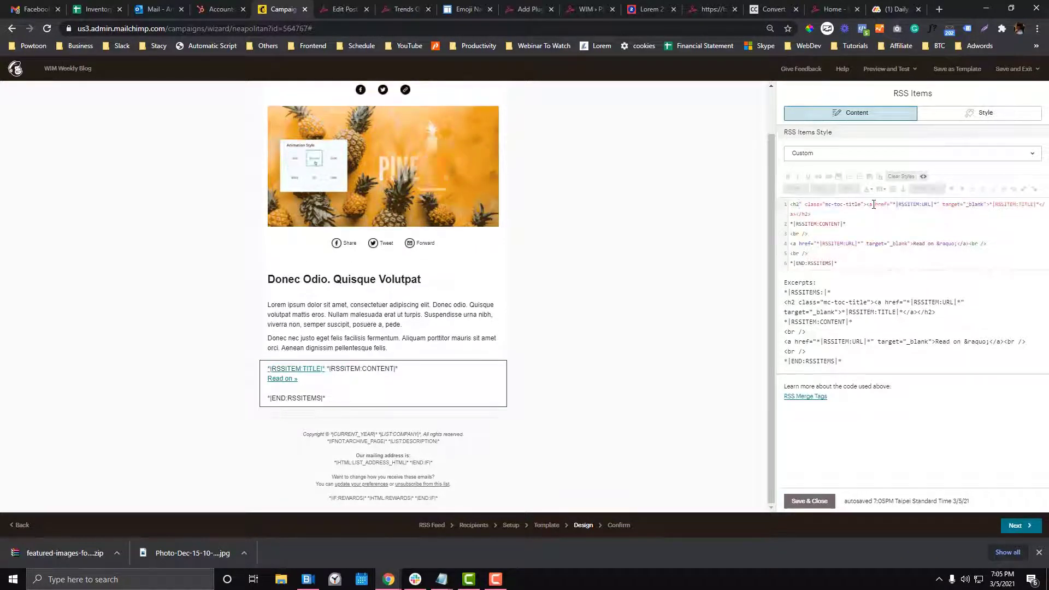
pyautogui.hotkey('ctrl', 'z')
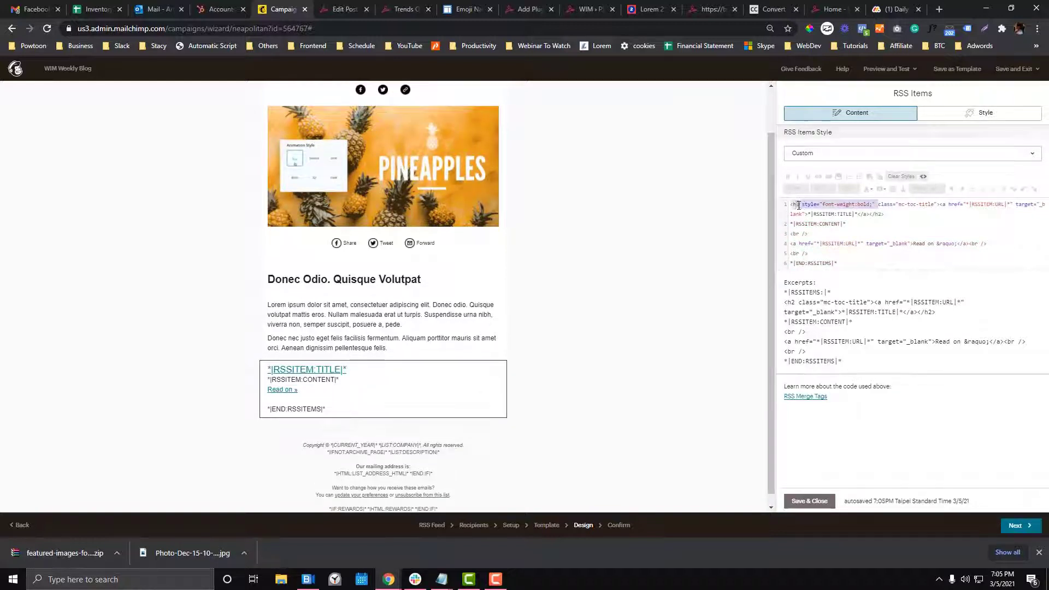
pyautogui.press('BackSpace')
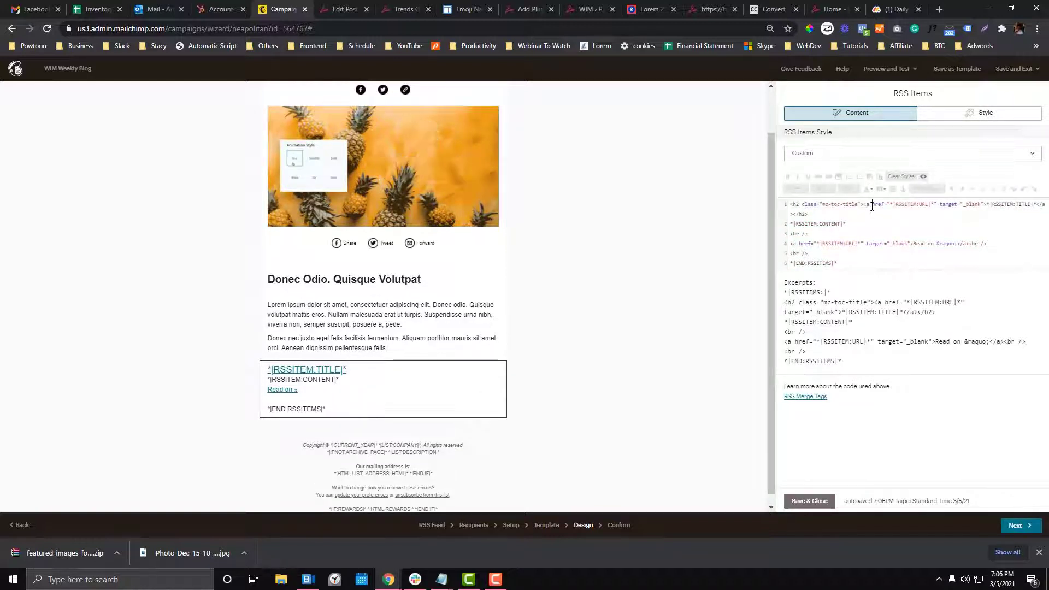
pyautogui.click(982, 205)
pyautogui.hotkey('ctrl', 'v')
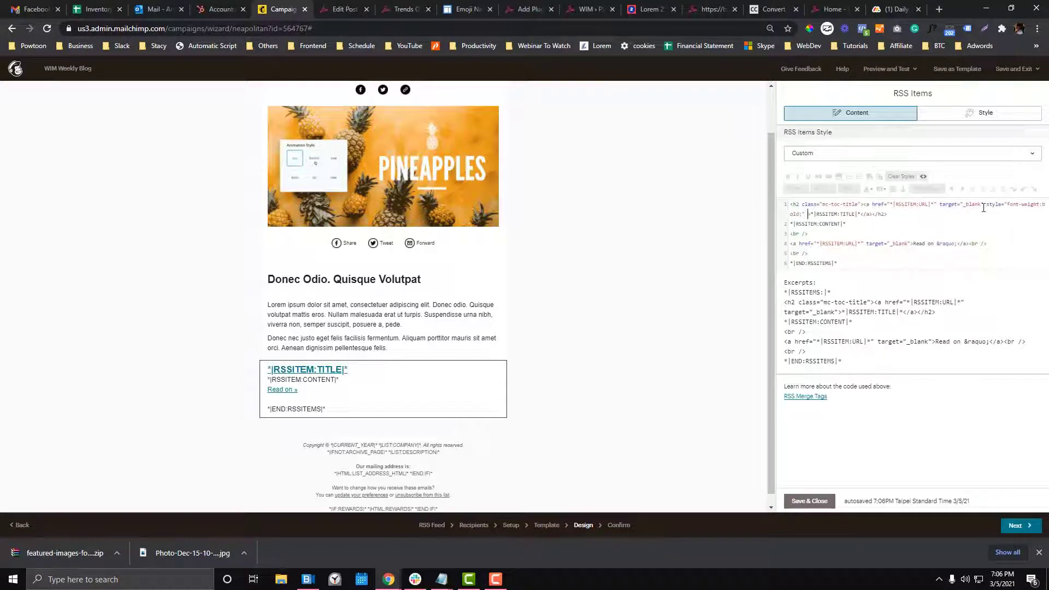
pyautogui.write('>')
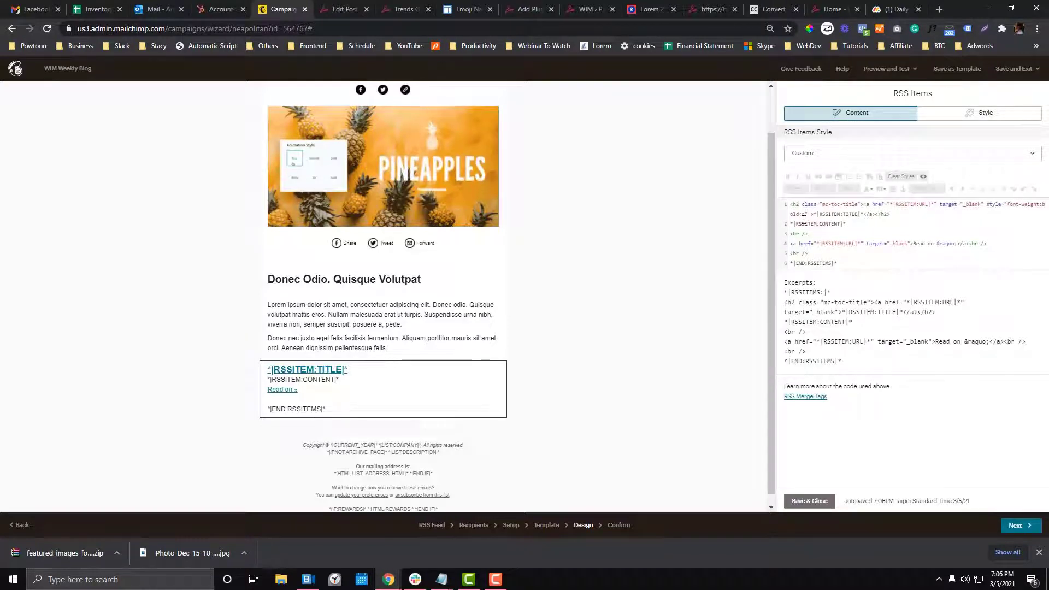
# Start a color declaration in the title link's style and sample the pink FE227B from the blog page's Download The App button.
pyautogui.write('color:')
pyautogui.click(405, 9)
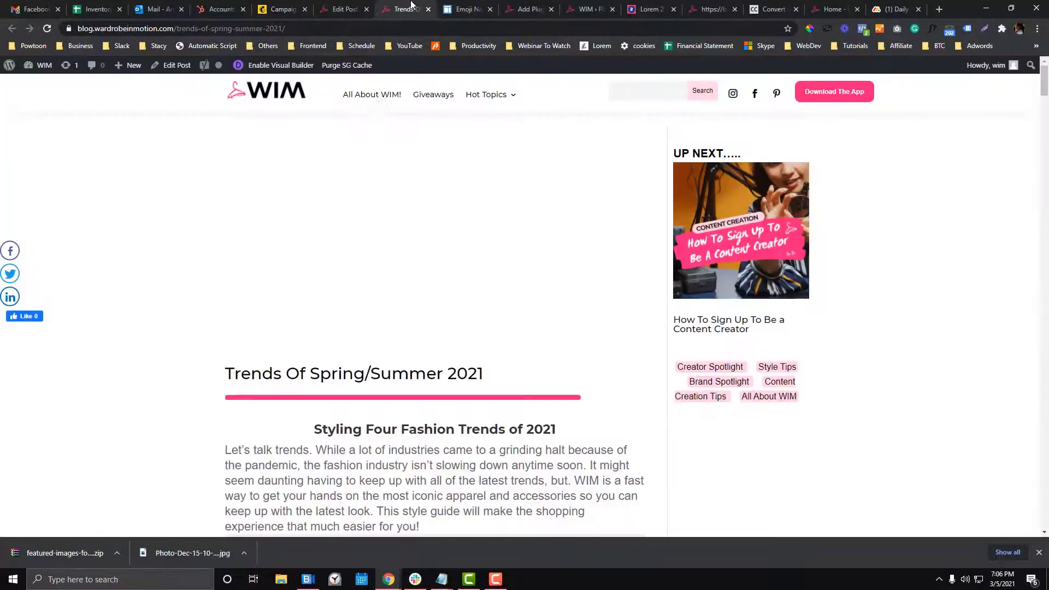
pyautogui.click(809, 28)
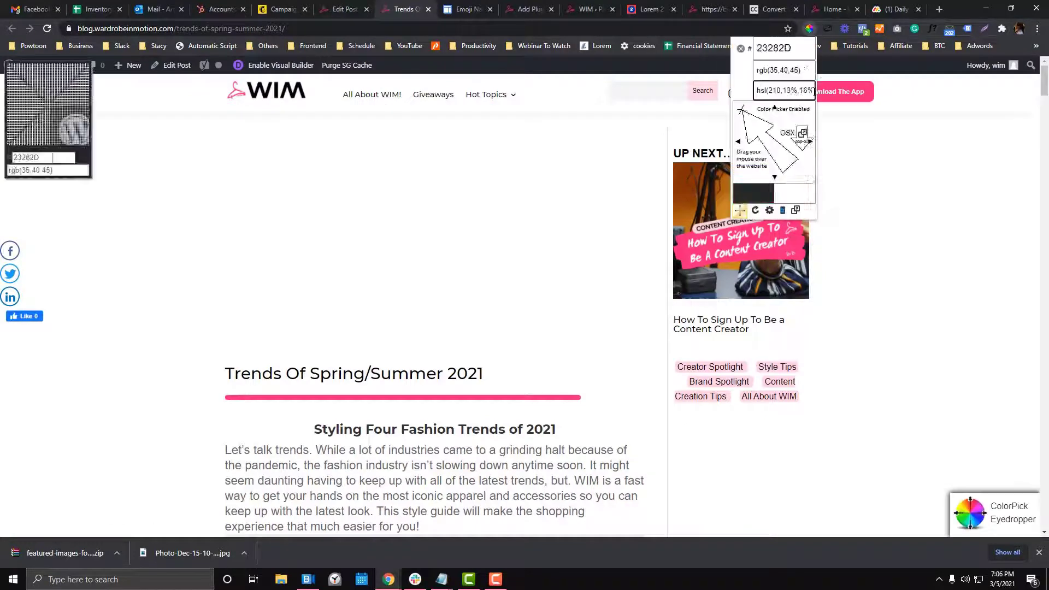
pyautogui.click(833, 85)
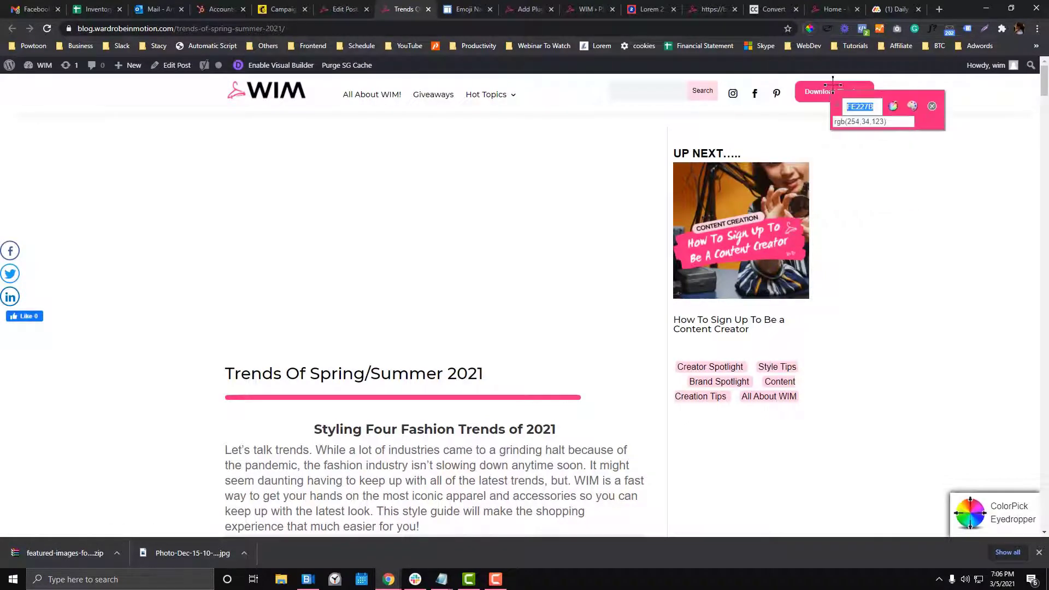
pyautogui.click(932, 107)
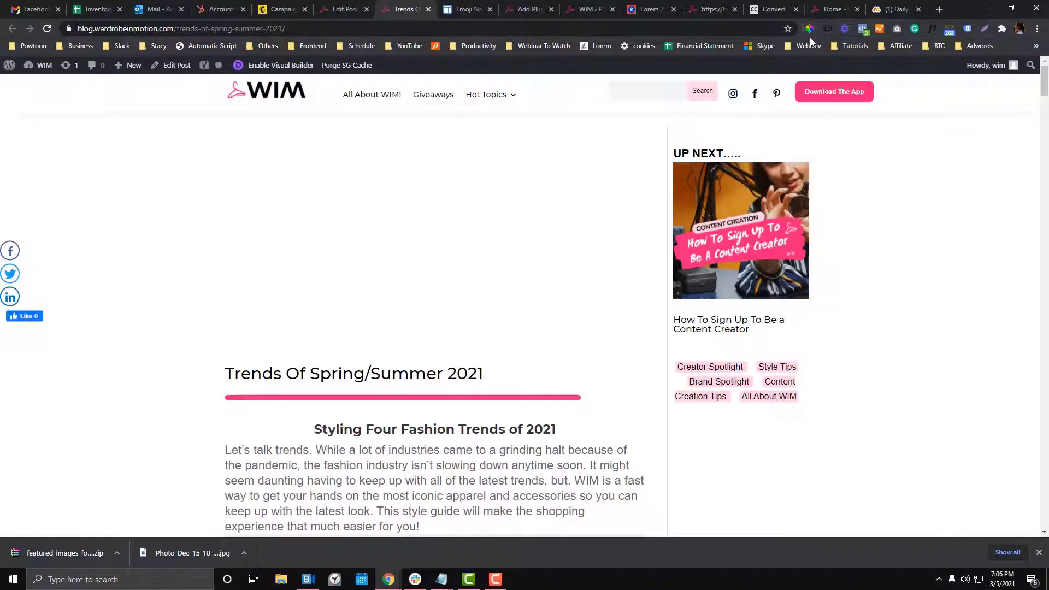
# Back in the campaign, set the title link's color to #FE227B and add text-decoration:none; to its style.
pyautogui.click(279, 8)
pyautogui.click(821, 213)
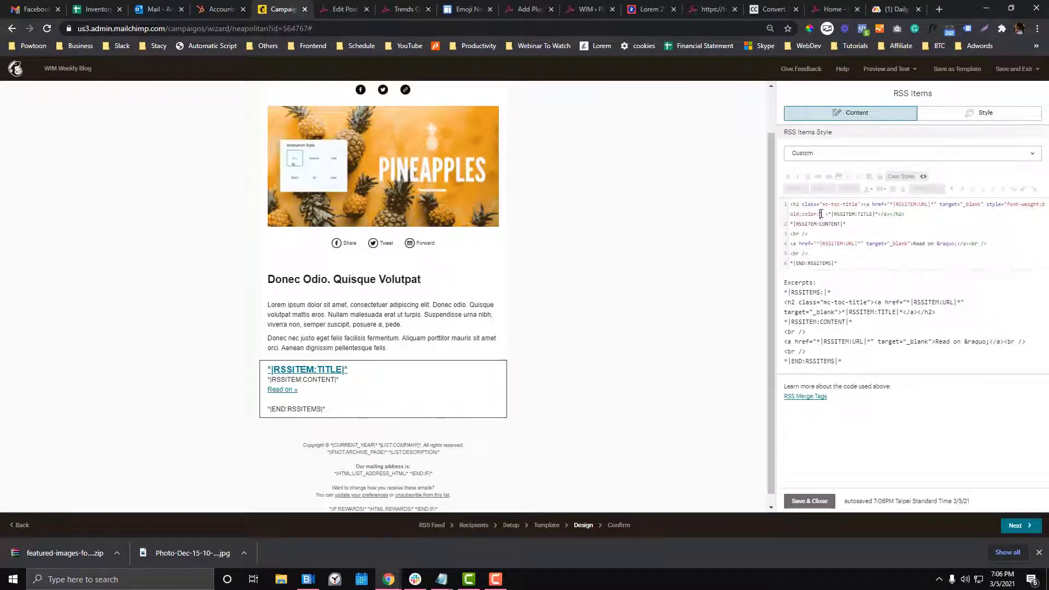
pyautogui.write('#')
pyautogui.write('FE2266')
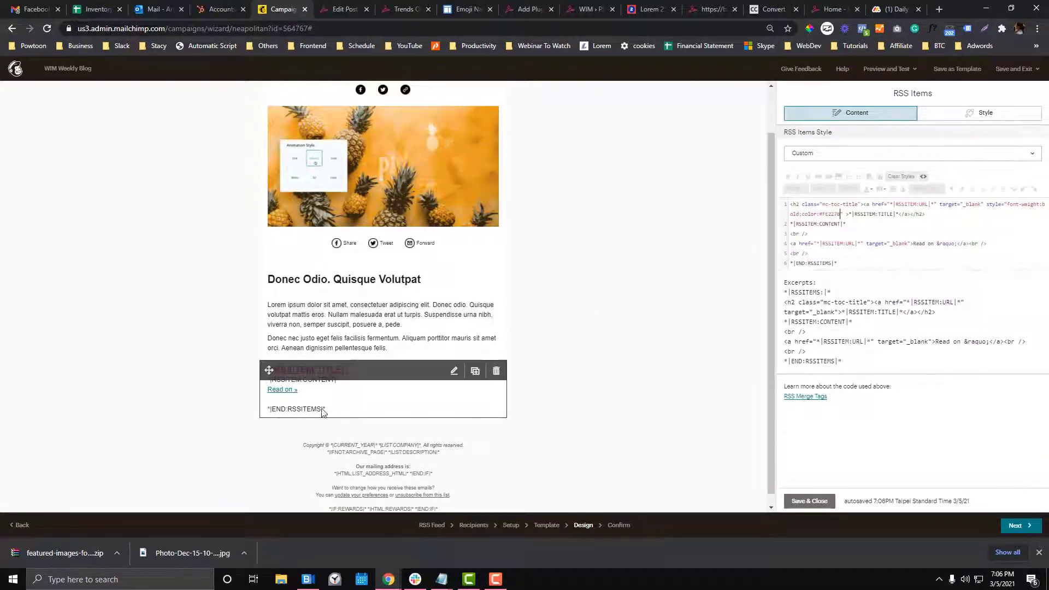
pyautogui.write(';text-decor')
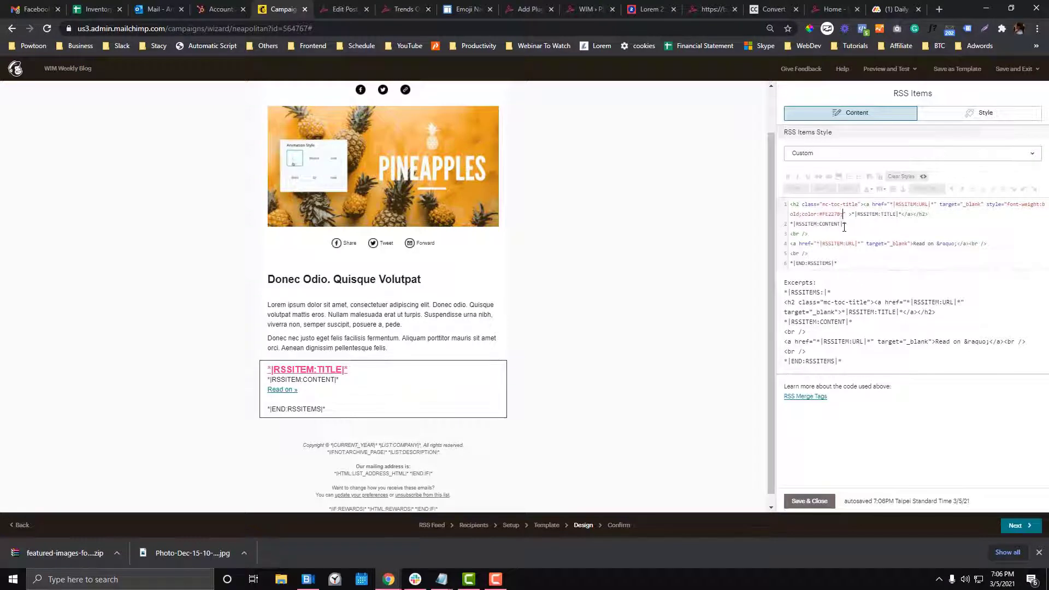
pyautogui.write('ation:none;')
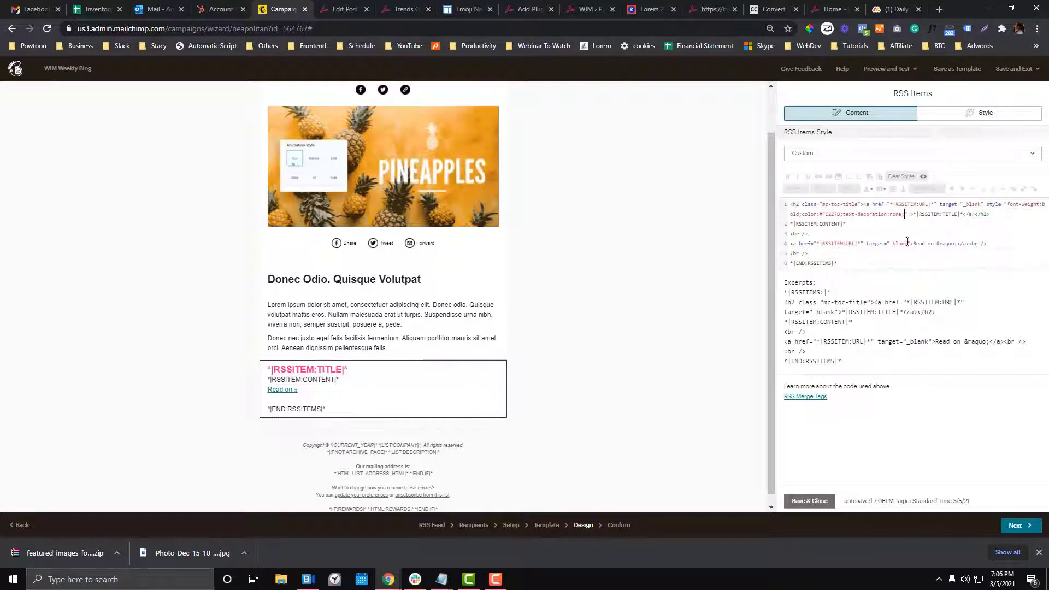
# Try to reuse the title link's full style attribute on the "Read on" link.
pyautogui.moveTo(935, 211); pyautogui.dragTo(986, 204)
pyautogui.hotkey('ctrl', 'c')
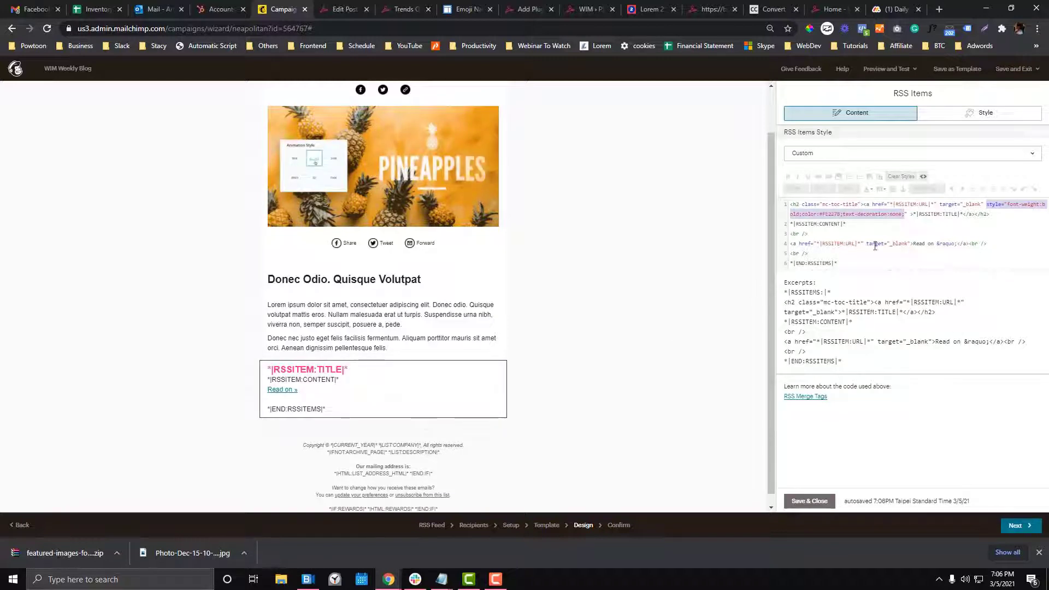
pyautogui.click(797, 249)
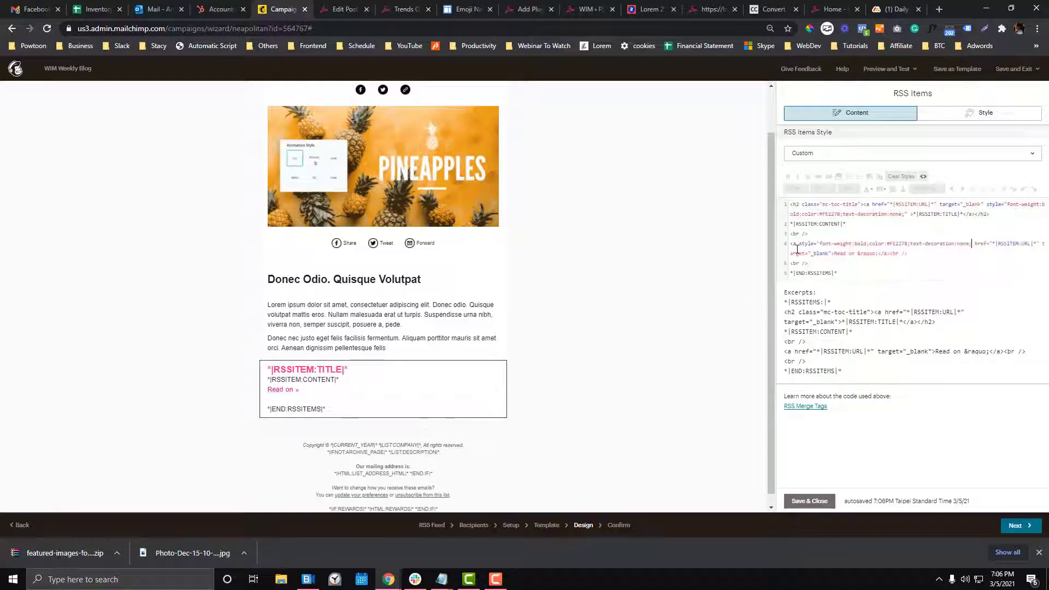
pyautogui.click(911, 244)
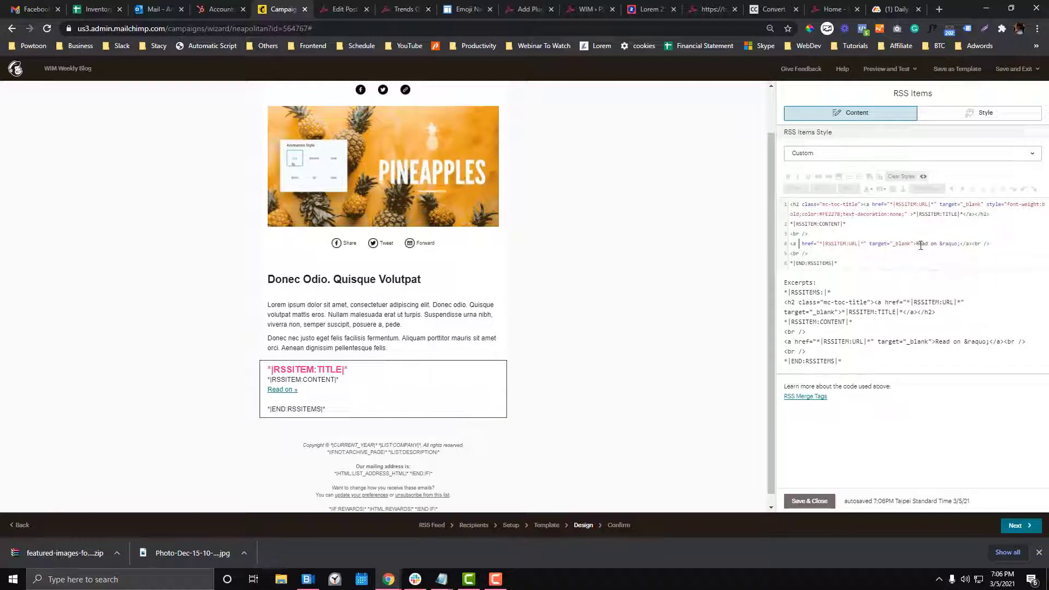
pyautogui.hotkey('ctrl', 'v')
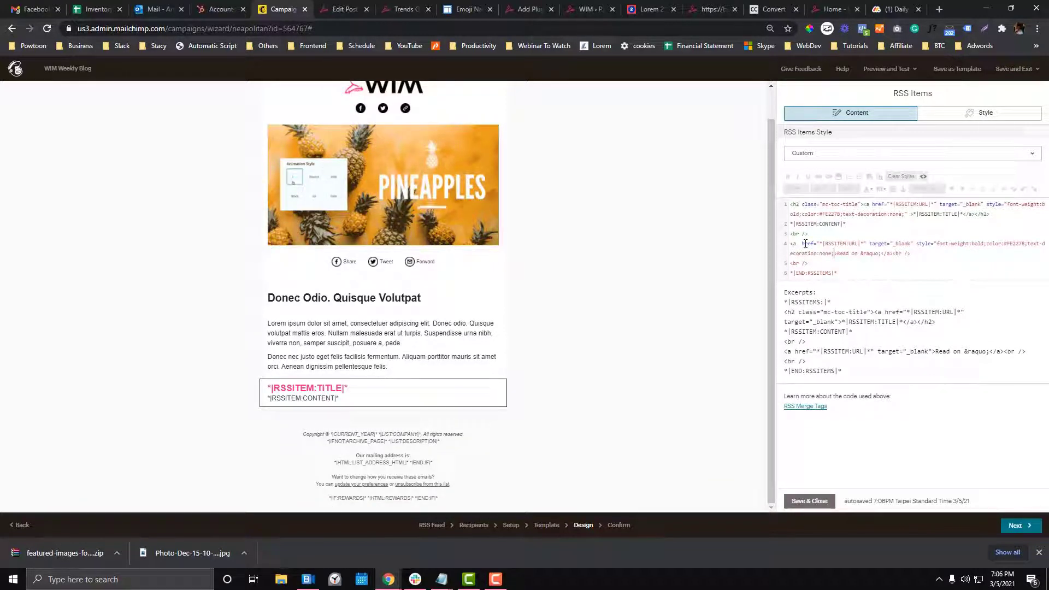
pyautogui.hotkey('ctrl', 'z')
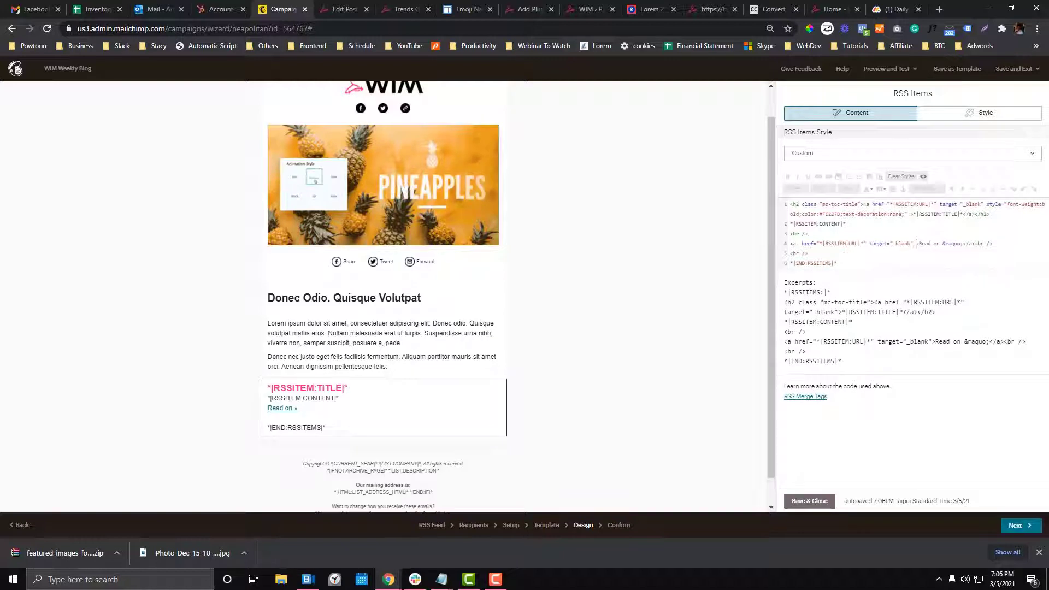
# Remove the extra space before href in the "Read on" link's tag.
pyautogui.press('Left')
pyautogui.press('Left')
pyautogui.press('Left')
pyautogui.press('Left')
pyautogui.press('Left')
pyautogui.press('Left')
pyautogui.press('Left')
pyautogui.press('Left')
pyautogui.press('Left')
pyautogui.press('Left')
pyautogui.press('Left')
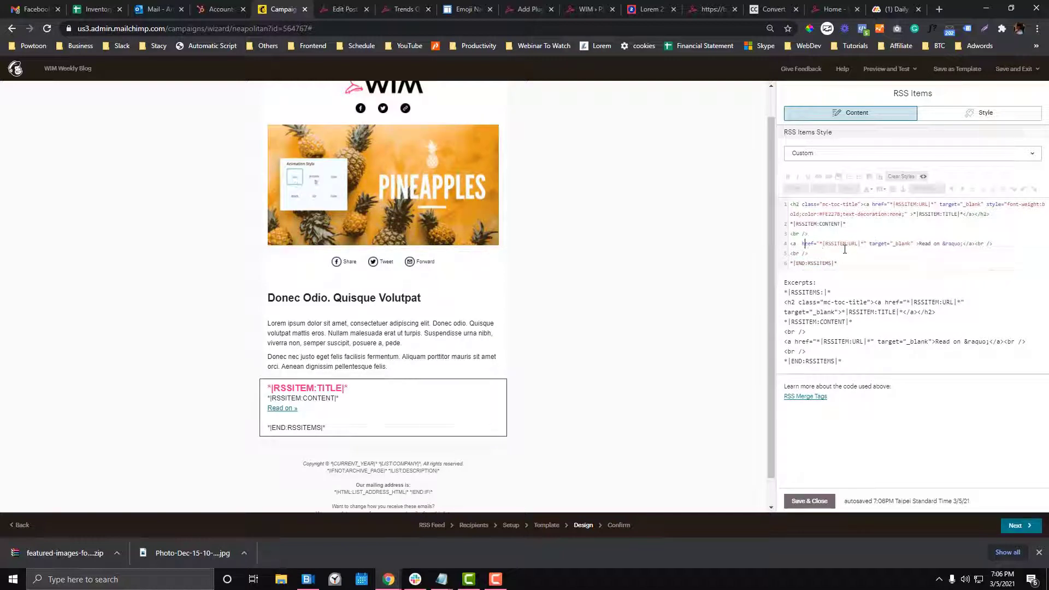
pyautogui.press('BackSpace')
# Add a style attribute with color:#fff; to the "Read on" link, after target="_blank".
pyautogui.press('Right')
pyautogui.press('Right')
pyautogui.press('Right')
pyautogui.press('Right')
pyautogui.press('Right')
pyautogui.press('Right')
pyautogui.press('Right')
pyautogui.press('Right')
pyautogui.press('Right')
pyautogui.press('Right')
pyautogui.press('Right')
pyautogui.press('Right')
pyautogui.press('Right')
pyautogui.press('Right')
pyautogui.press('Right')
pyautogui.press('Right')
pyautogui.press('Right')
pyautogui.press('Right')
pyautogui.press('Right')
pyautogui.press('Right')
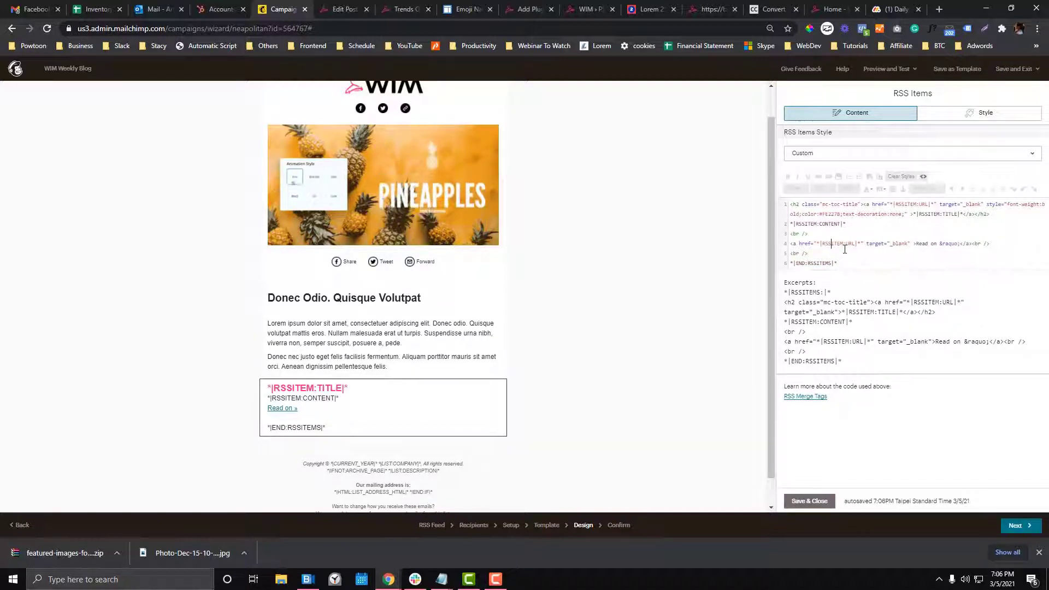
pyautogui.write('style="" ')
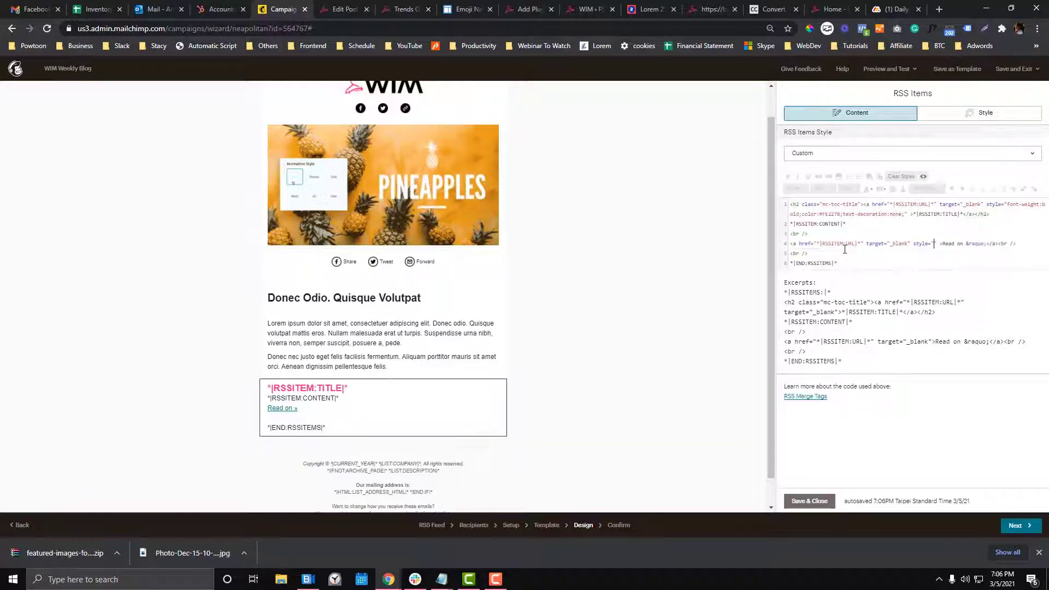
pyautogui.write('color: c')
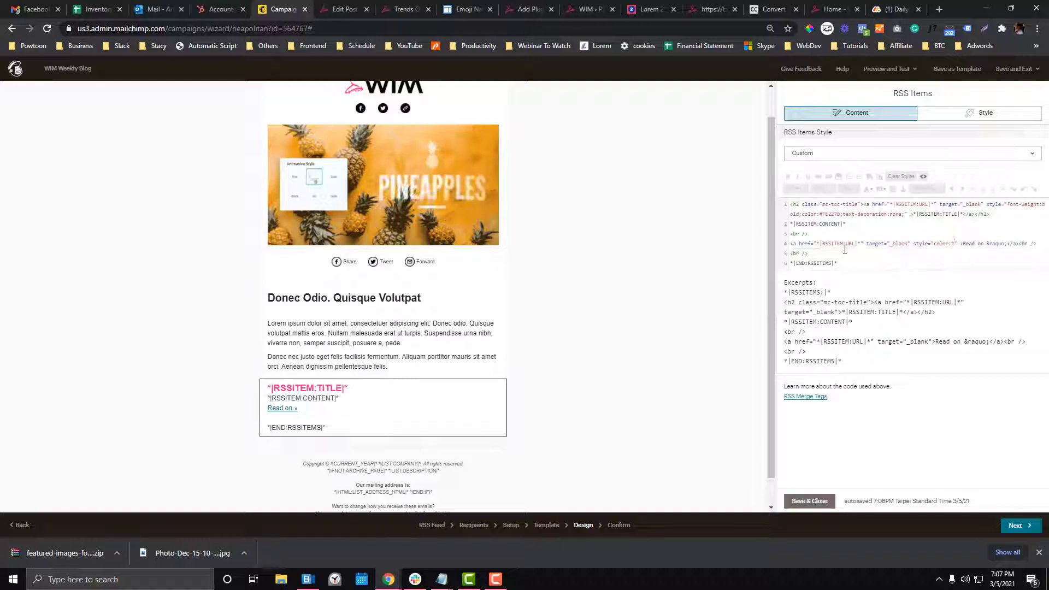
pyautogui.write('fff;')
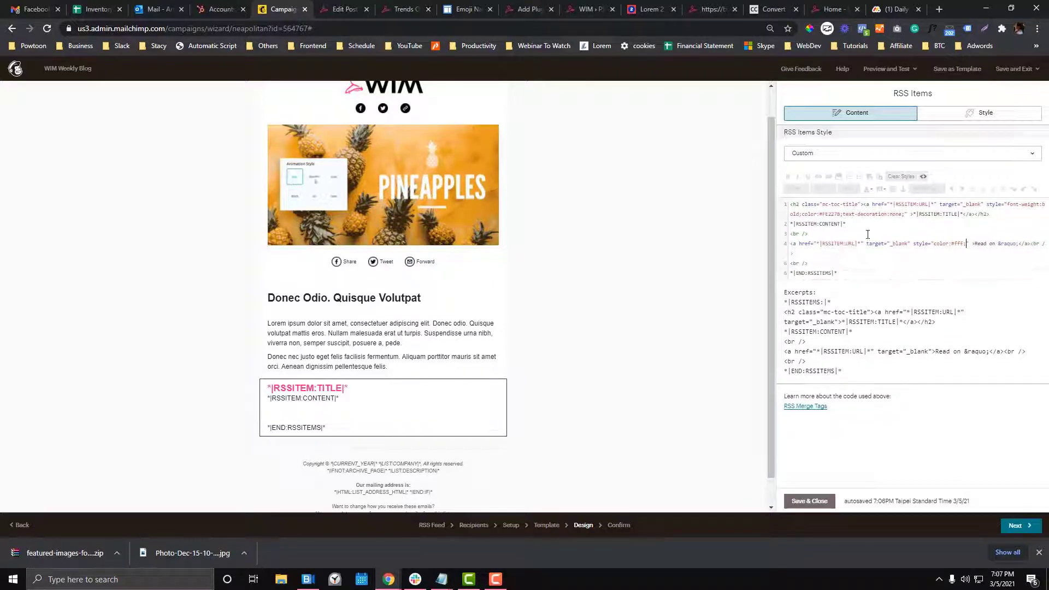
# Add background:#FE227B;text-decoration:none; to the "Read on" link's style, reusing the title link's pink.
pyautogui.moveTo(841, 215); pyautogui.dragTo(803, 214)
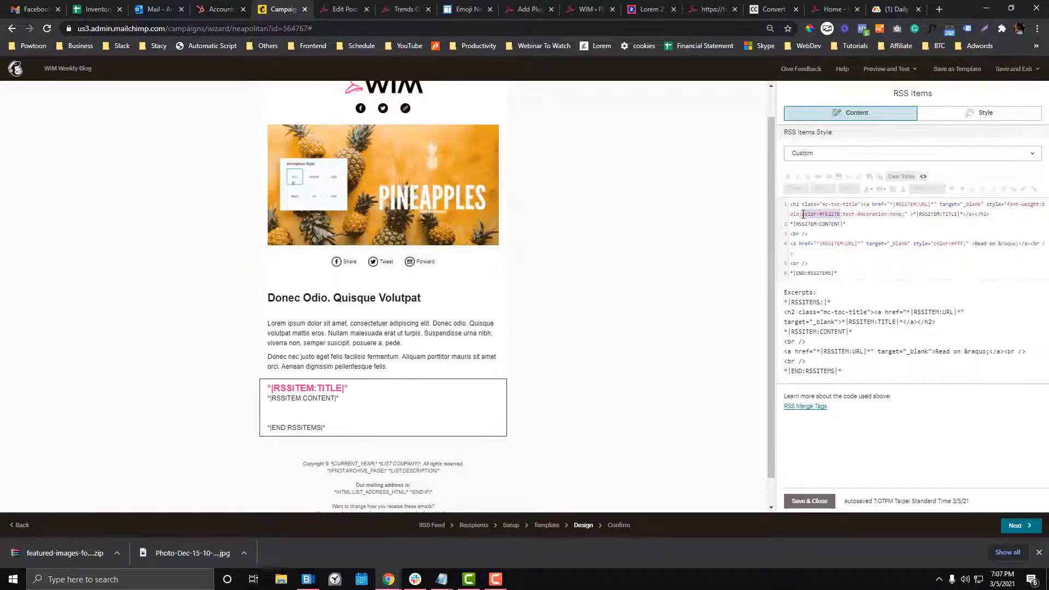
pyautogui.click(965, 243)
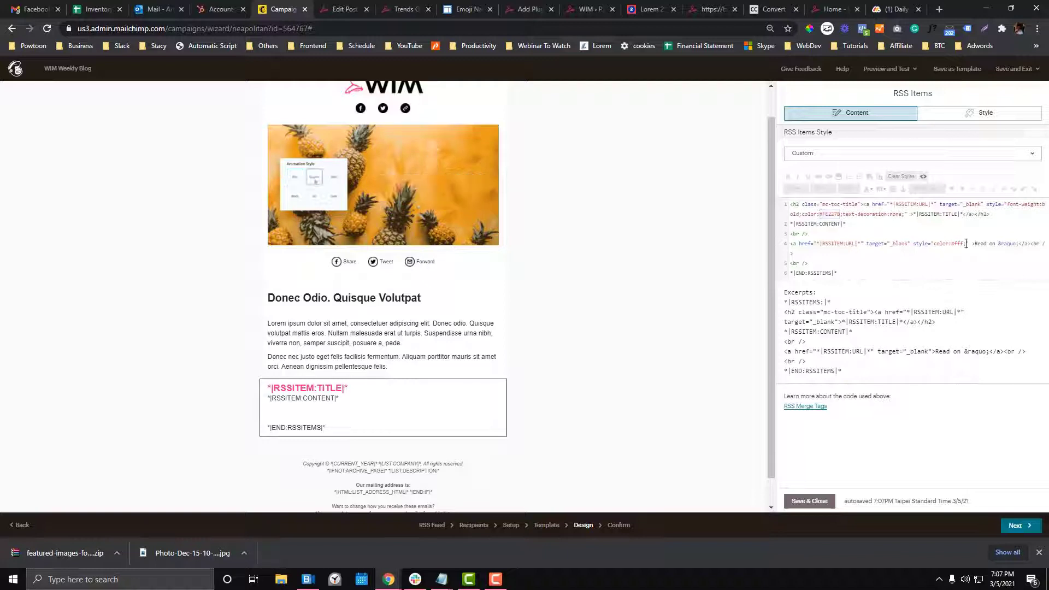
pyautogui.write('background:')
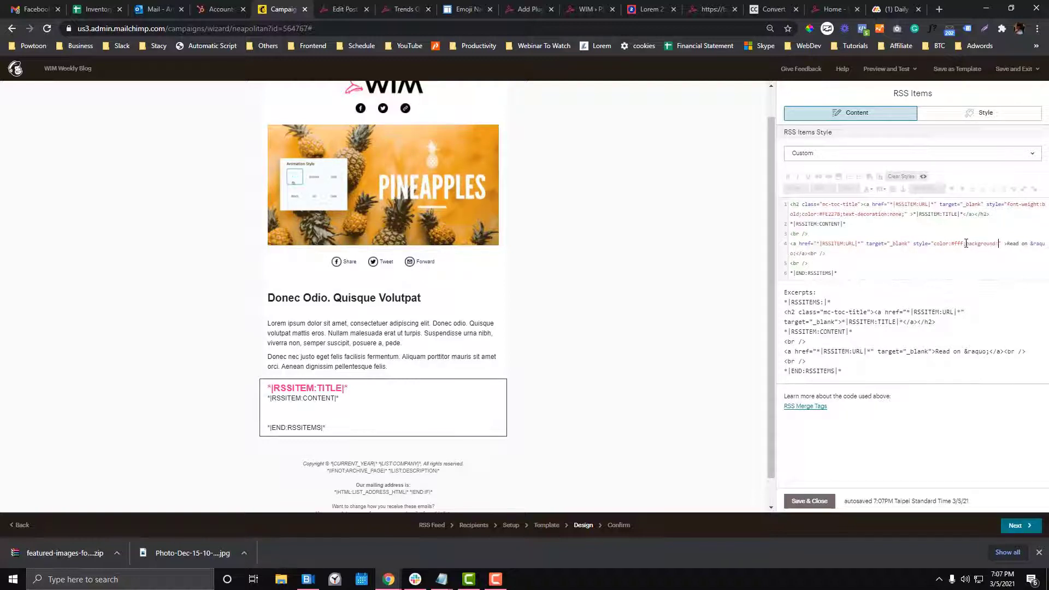
pyautogui.write('#FE2278')
pyautogui.write(';text-de')
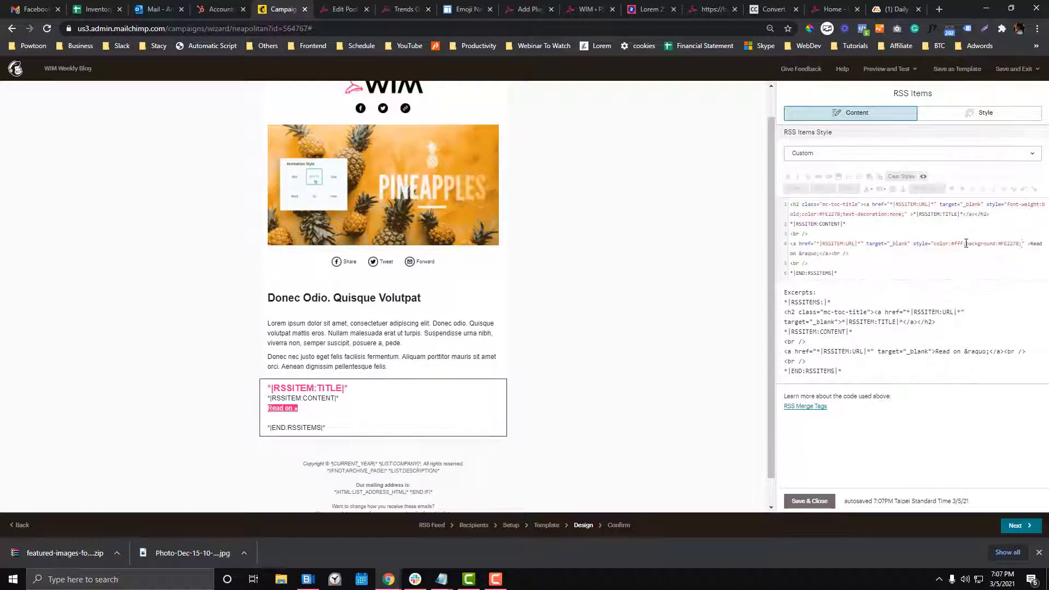
pyautogui.write('coration:none')
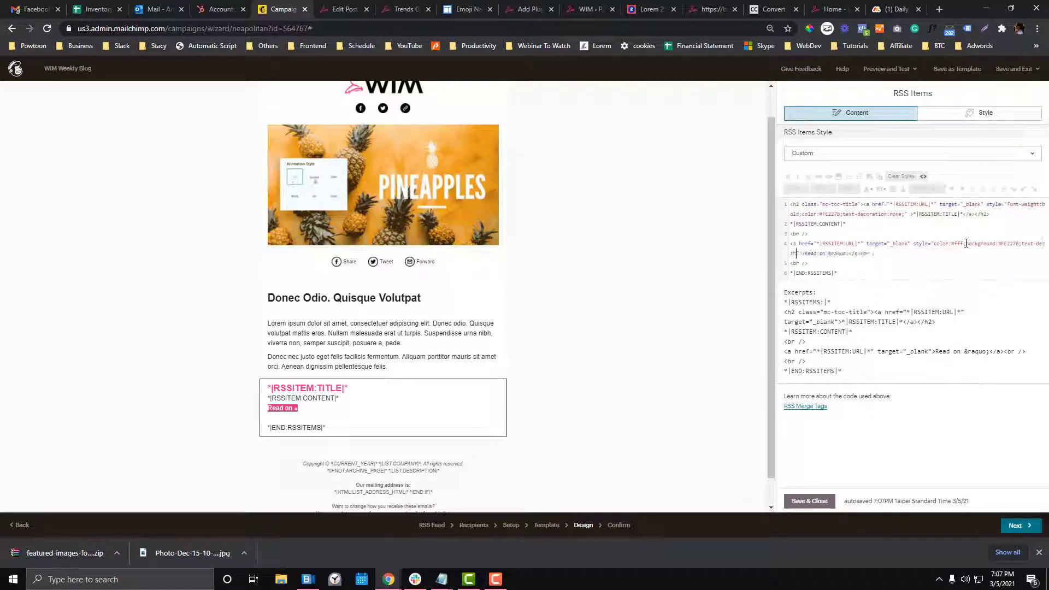
pyautogui.write(';')
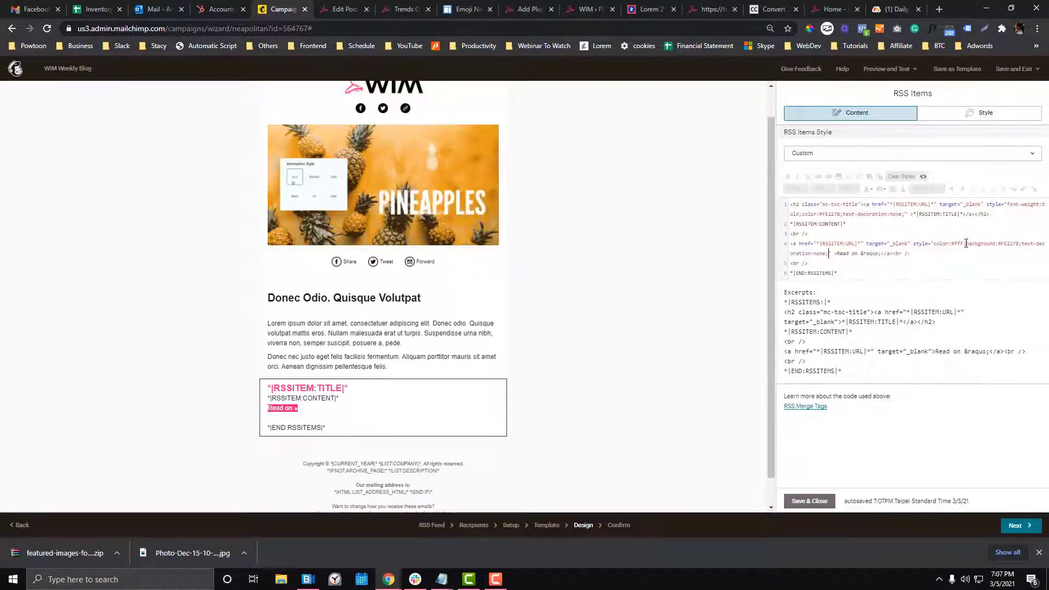
# Try giving the "Read on" link a height and a min-height in its style, and delete that declaration.
pyautogui.write('height:40p')
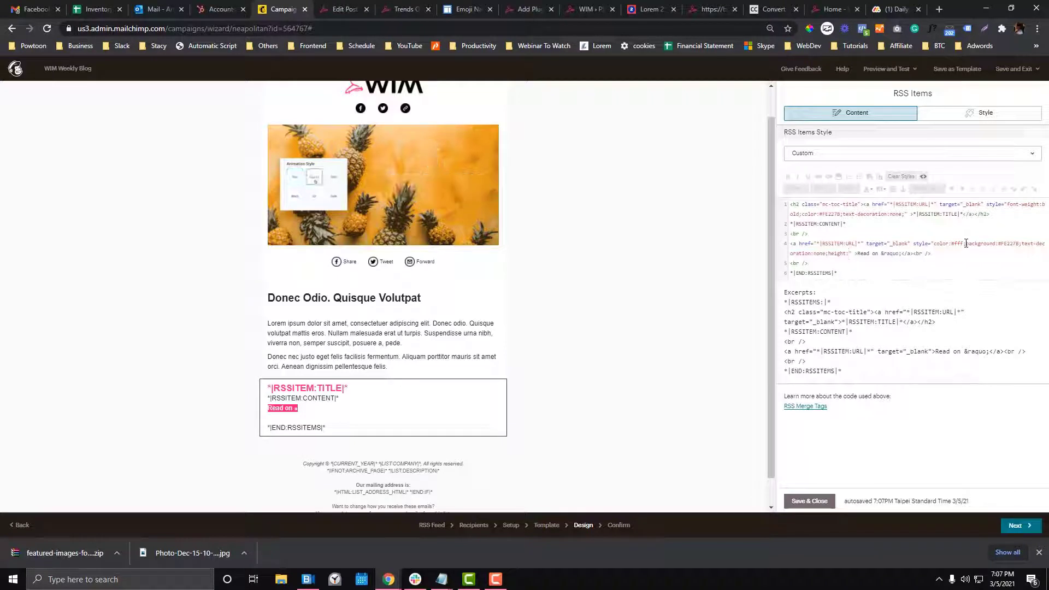
pyautogui.write('x;')
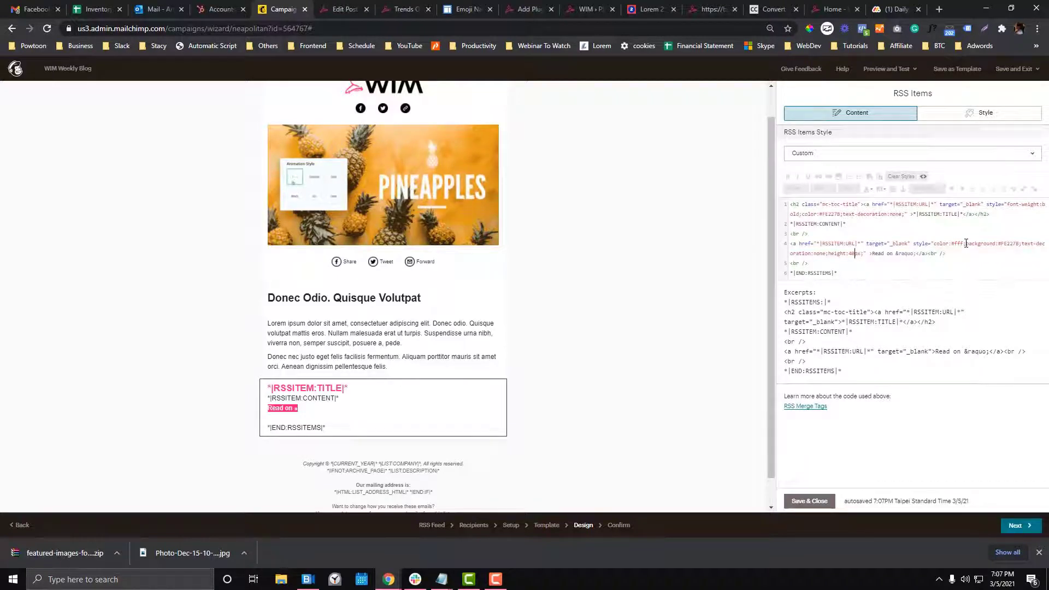
pyautogui.press('BackSpace')
pyautogui.write('5')
pyautogui.press('Left')
pyautogui.press('Left')
pyautogui.press('Left')
pyautogui.write('min-')
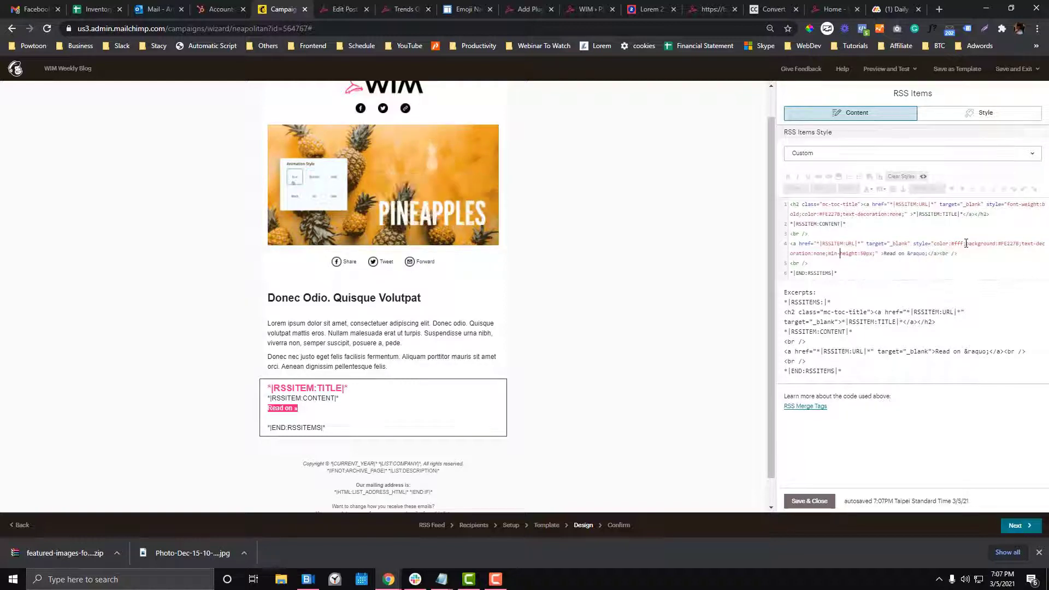
pyautogui.write('1')
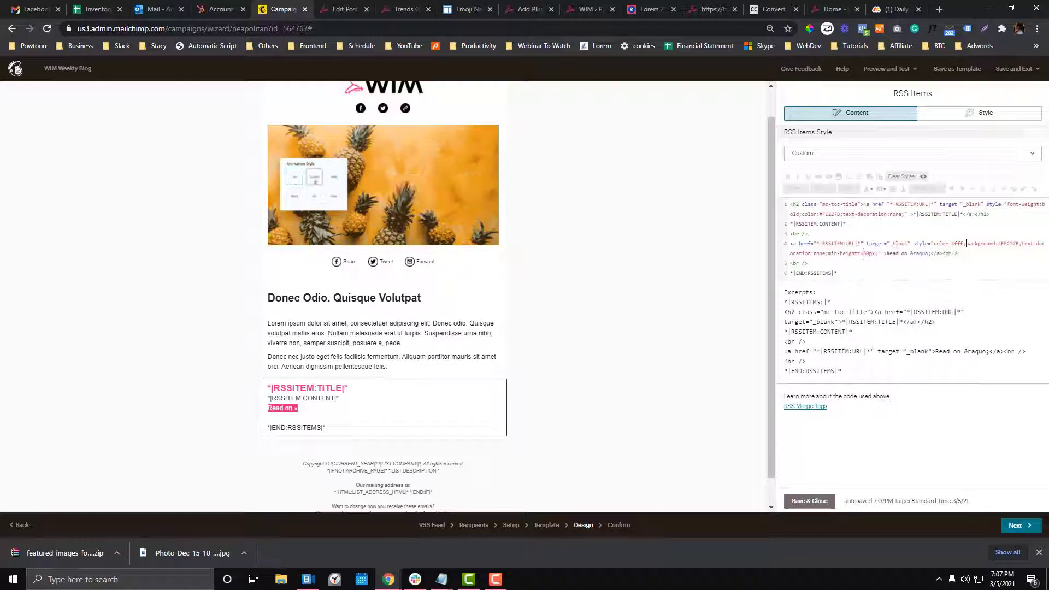
pyautogui.press('Right')
pyautogui.press('Right')
pyautogui.press('Right')
pyautogui.press('Right')
pyautogui.press('BackSpace')
pyautogui.press('BackSpace')
pyautogui.press('BackSpace')
pyautogui.press('BackSpace')
pyautogui.press('BackSpace')
pyautogui.press('BackSpace')
pyautogui.press('BackSpace')
pyautogui.press('BackSpace')
pyautogui.press('BackSpace')
pyautogui.press('BackSpace')
pyautogui.press('BackSpace')
pyautogui.press('BackSpace')
pyautogui.press('BackSpace')
pyautogui.press('BackSpace')
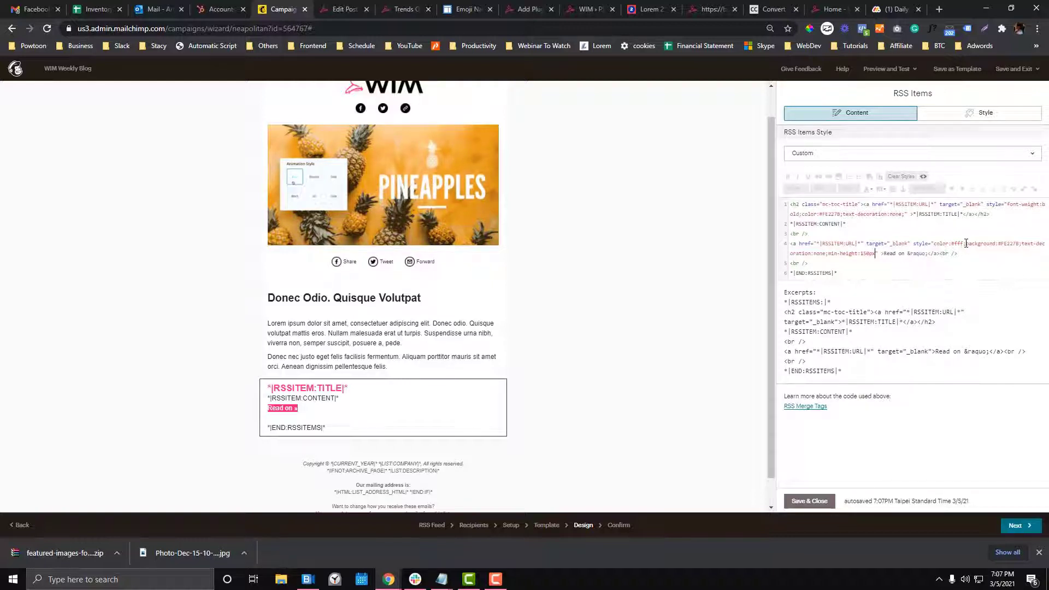
pyautogui.press('BackSpace')
pyautogui.press('BackSpace')
# Add padding to the "Read on" link's style, trying 20px and reducing it to 10px.
pyautogui.write('padding:2')
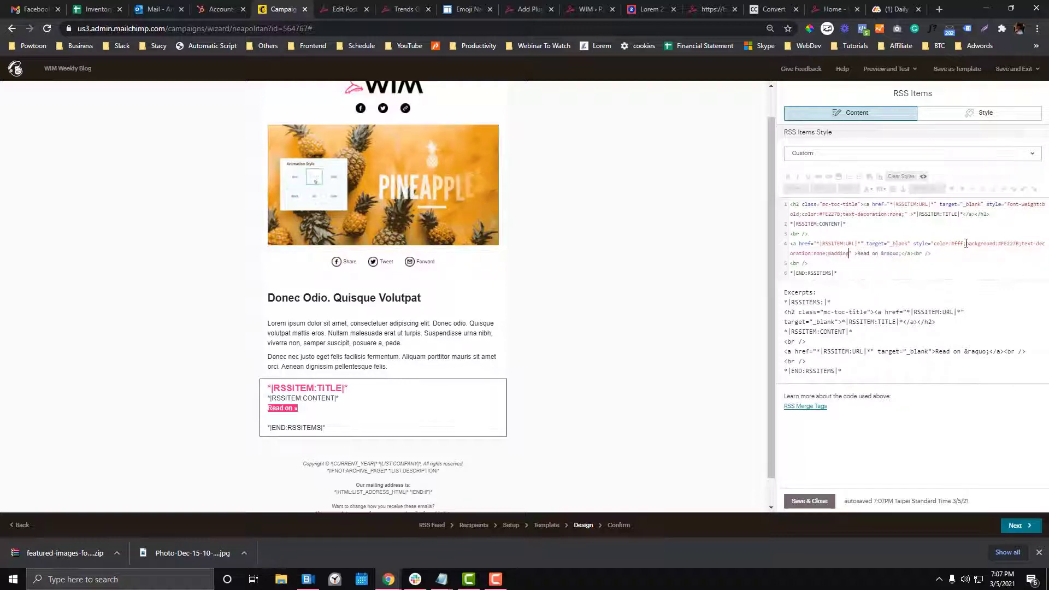
pyautogui.write('0px')
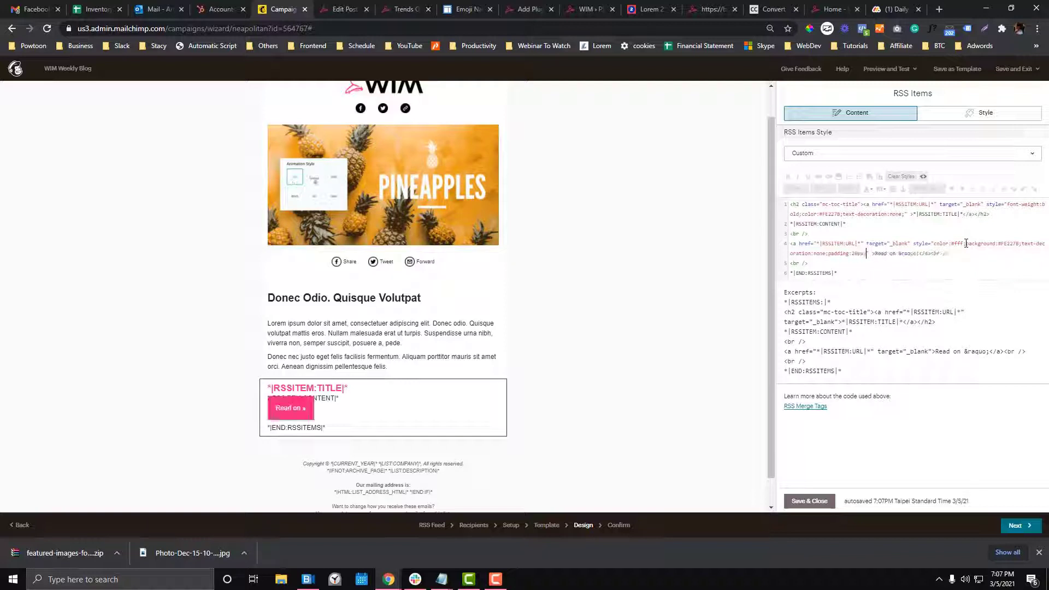
pyautogui.press('Left')
pyautogui.press('Left')
pyautogui.press('Left')
pyautogui.press('BackSpace')
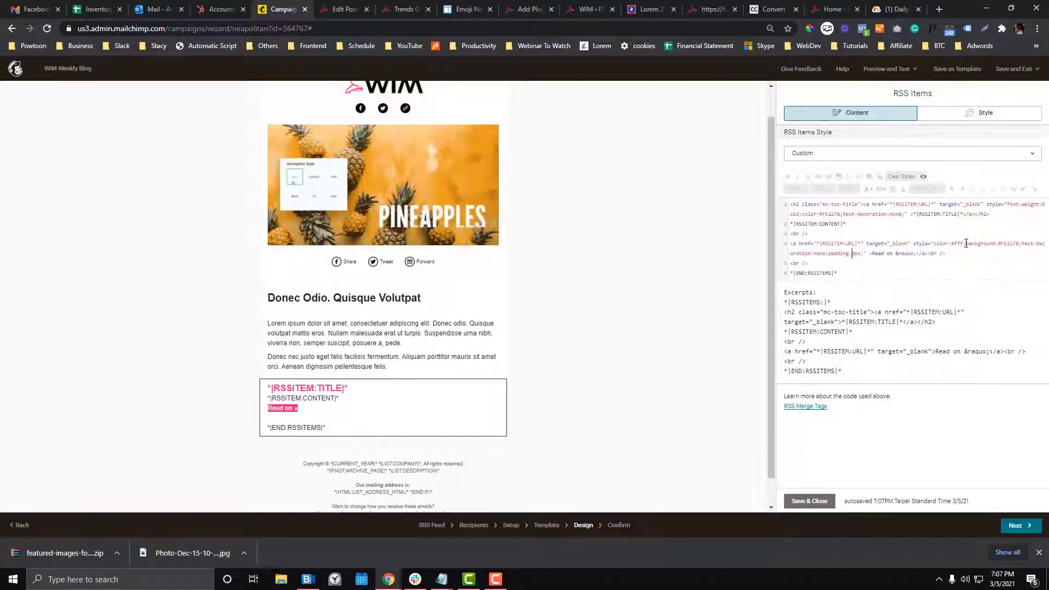
pyautogui.write('10px;')
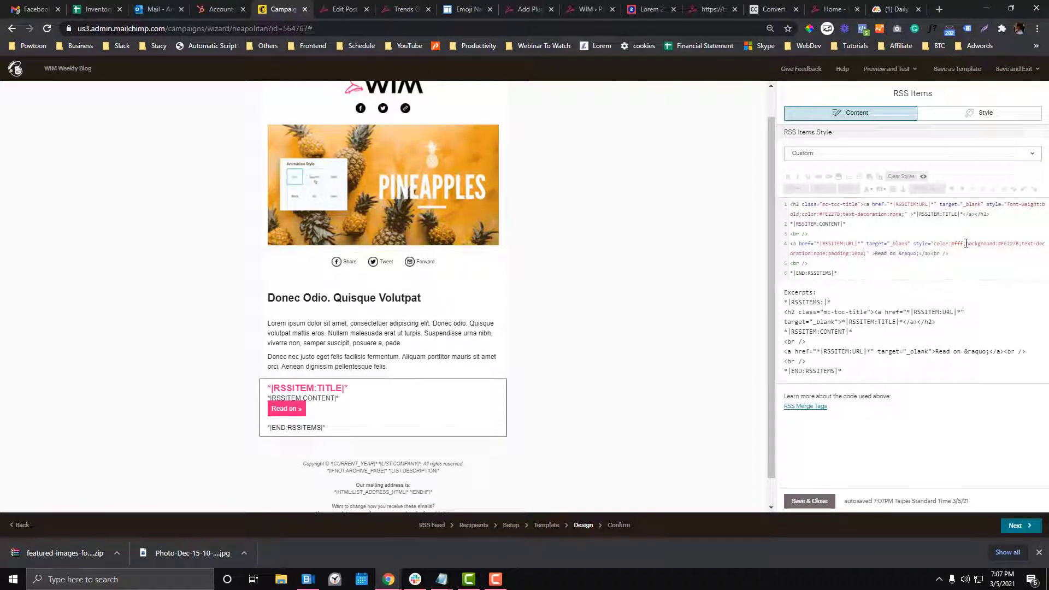
# Try adding margin-top:20%; after the padding in the "Read on" link's style.
pyautogui.write('margin')
pyautogui.write('-top:2em;')
pyautogui.hotkey('shift', 'Left')
pyautogui.hotkey('shift', 'Left')
pyautogui.write('10')
# Set the "Read on" link's padding to 5px 10px and delete the margin-top declaration from its style.
pyautogui.press('Left')
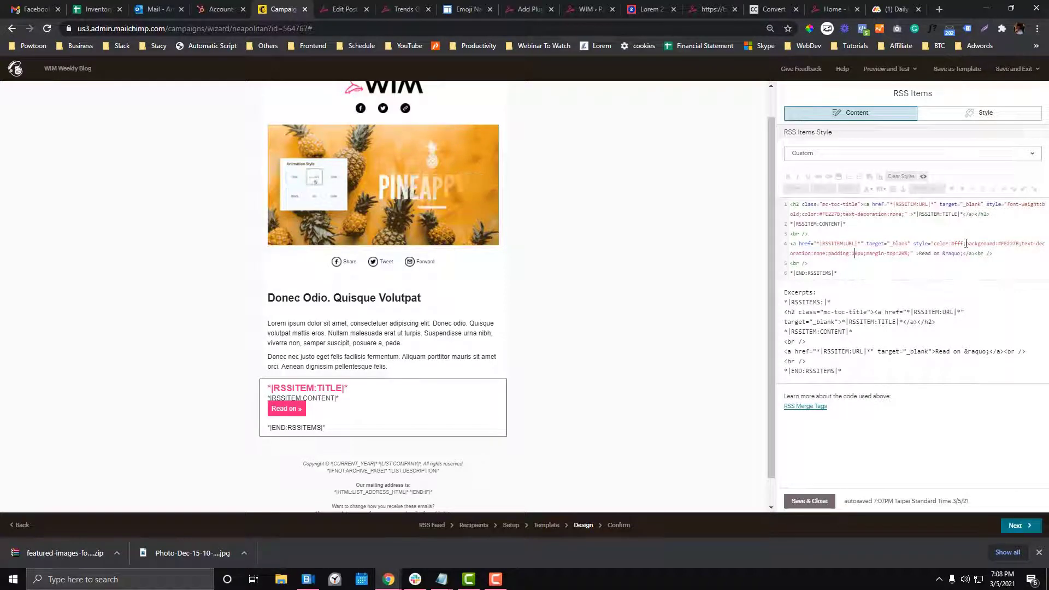
pyautogui.write('10px')
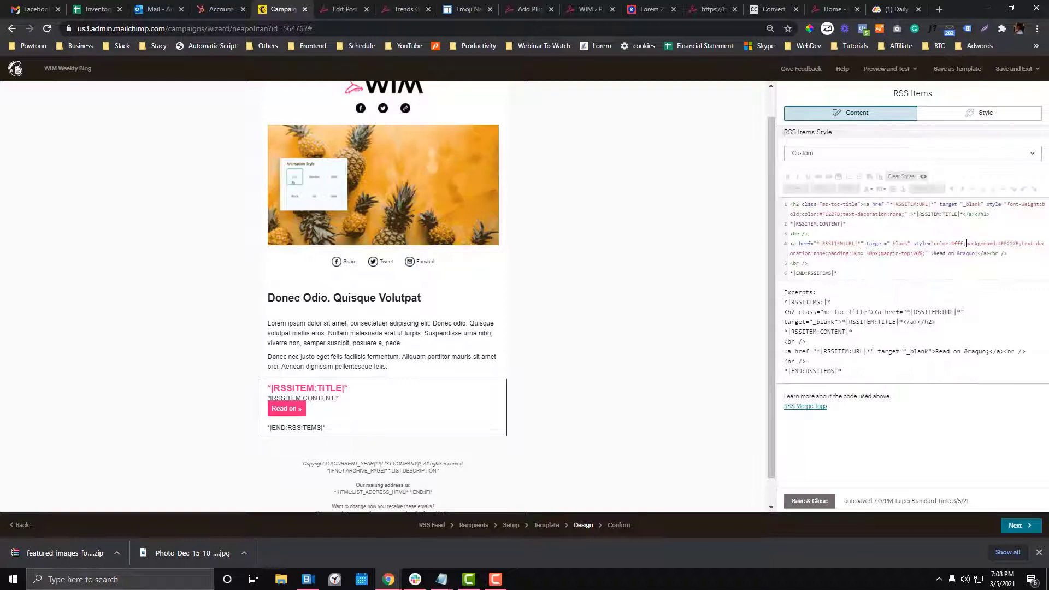
pyautogui.press('BackSpace')
pyautogui.press('BackSpace')
pyautogui.write('5')
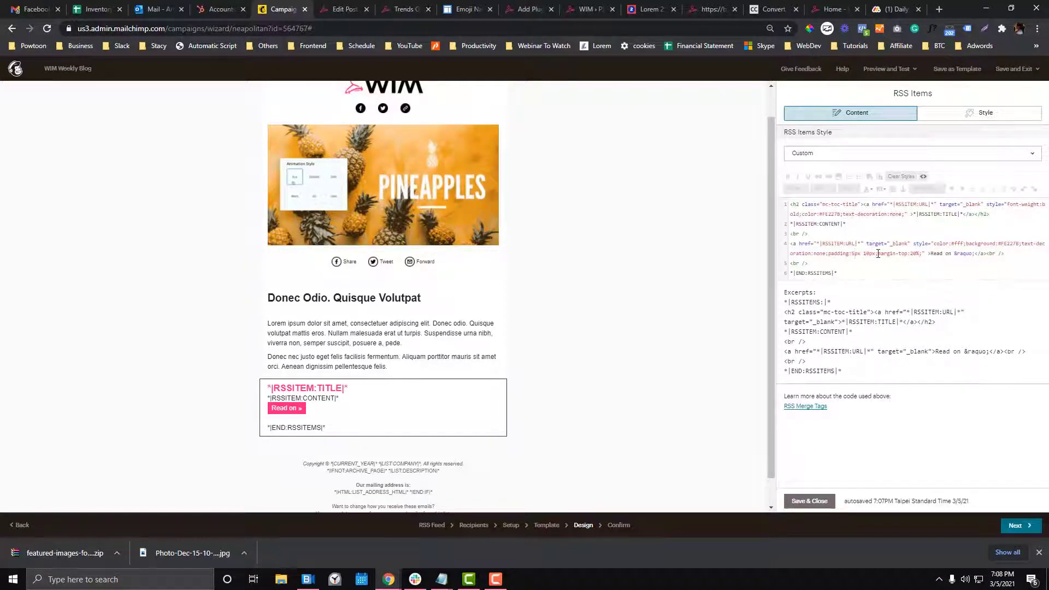
pyautogui.moveTo(878, 253); pyautogui.dragTo(921, 257)
pyautogui.press('BackSpace')
# Insert a second <br /> on the line before the "Read on" link and save the RSS Items block.
pyautogui.moveTo(810, 235); pyautogui.dragTo(791, 237)
pyautogui.hotkey('ctrl', 'c')
pyautogui.click(828, 238)
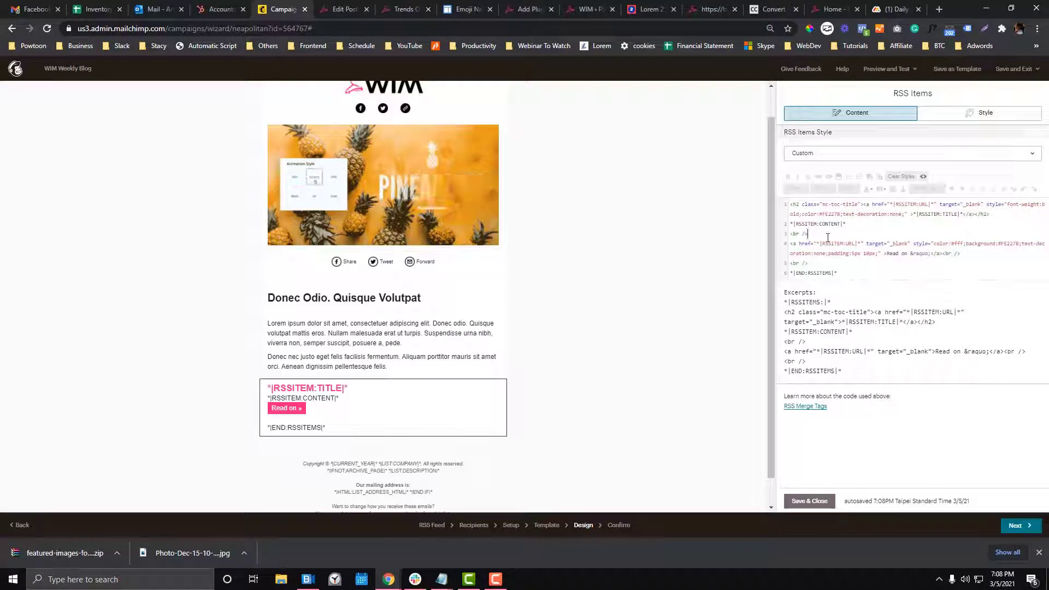
pyautogui.hotkey('ctrl', 'v')
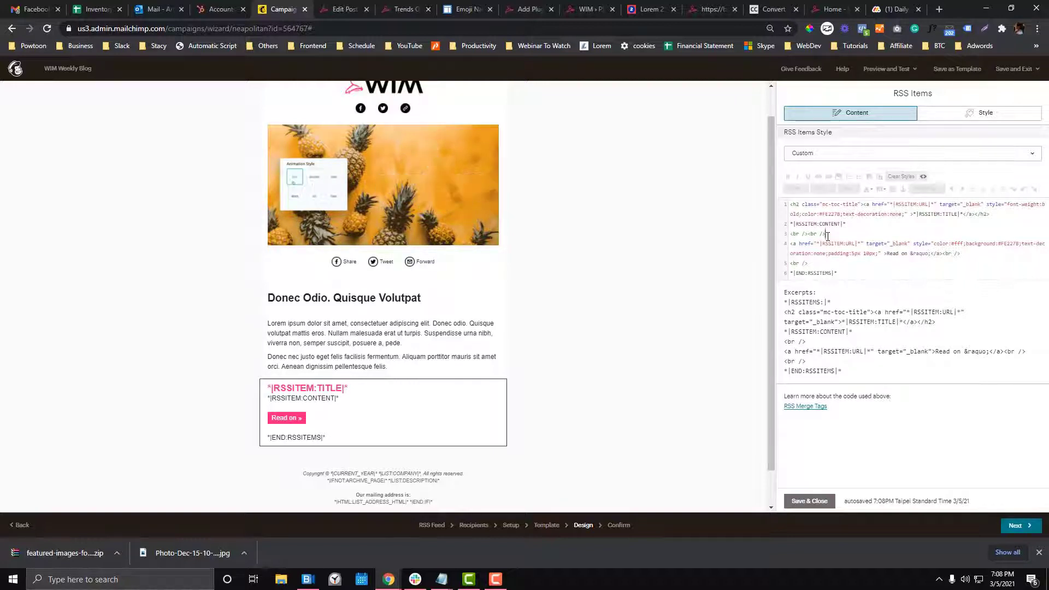
pyautogui.click(804, 501)
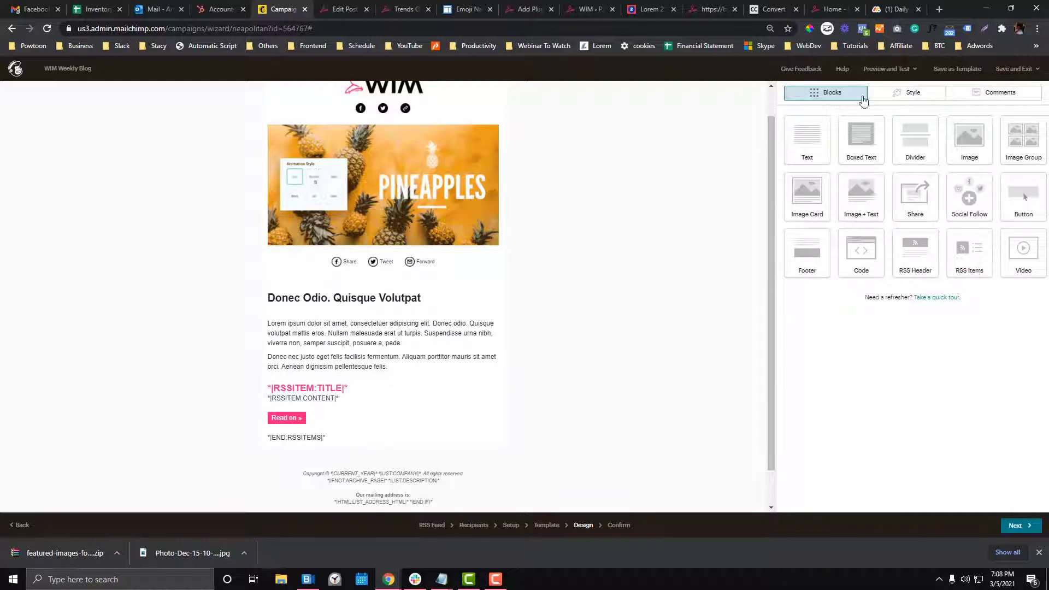
# Preview the email and examine the blog item's excerpt, its "appeared first on" line and the "Read on" button.
pyautogui.click(905, 70)
pyautogui.click(874, 91)
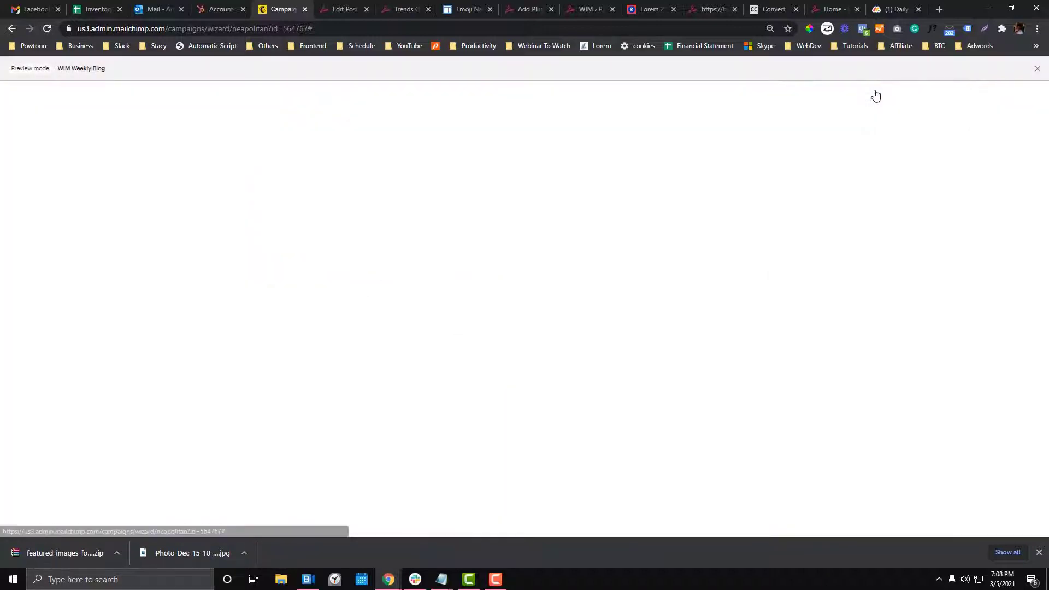
pyautogui.scroll(-8, 473, 162)
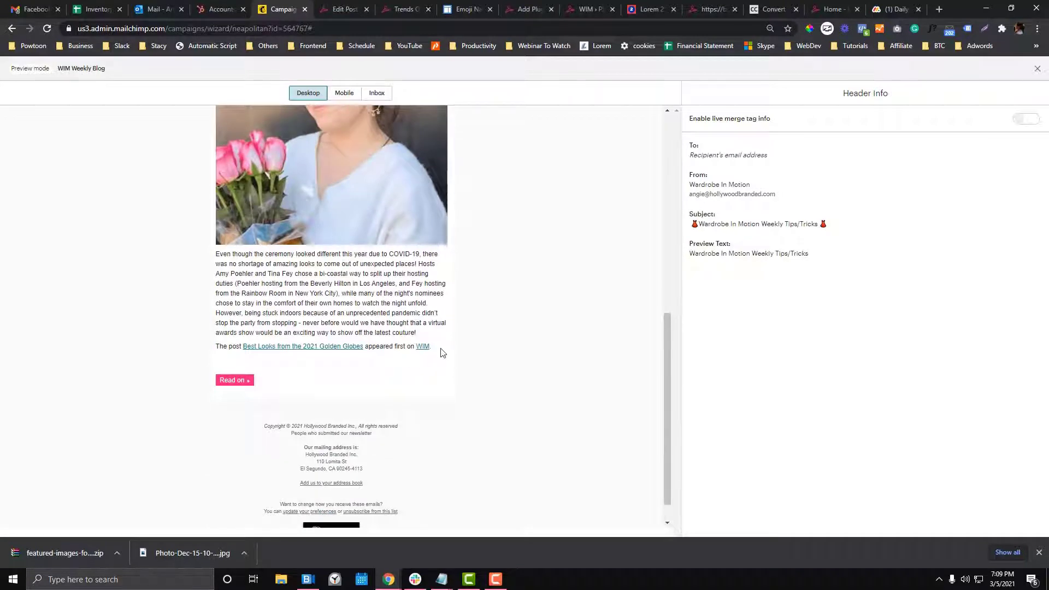
pyautogui.moveTo(442, 353); pyautogui.dragTo(217, 335)
pyautogui.moveTo(219, 256); pyautogui.dragTo(432, 361)
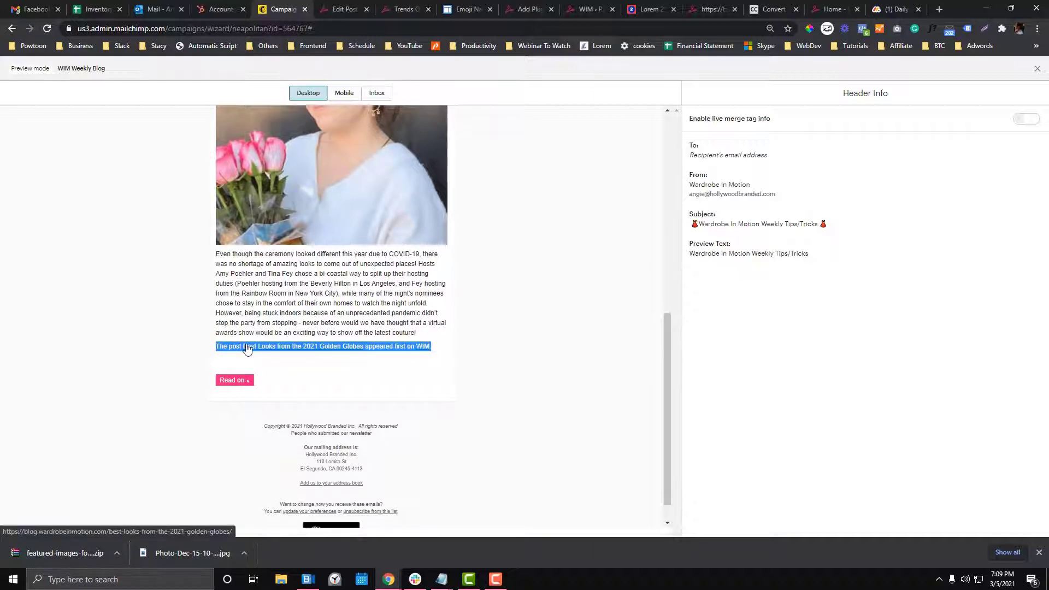
pyautogui.scroll(4, 251, 334)
pyautogui.scroll(-4, 265, 267)
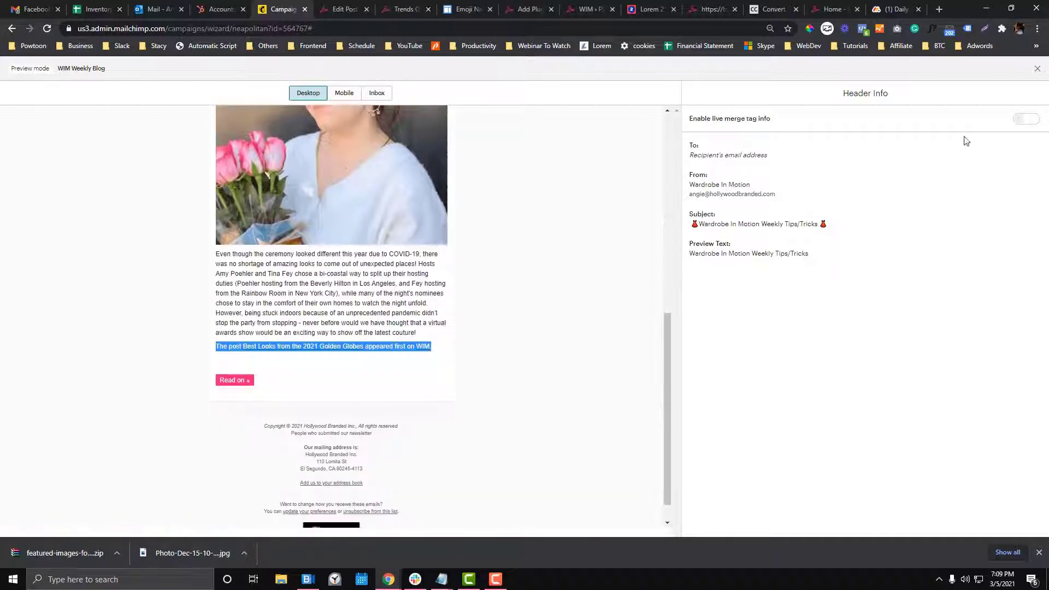
pyautogui.click(1037, 68)
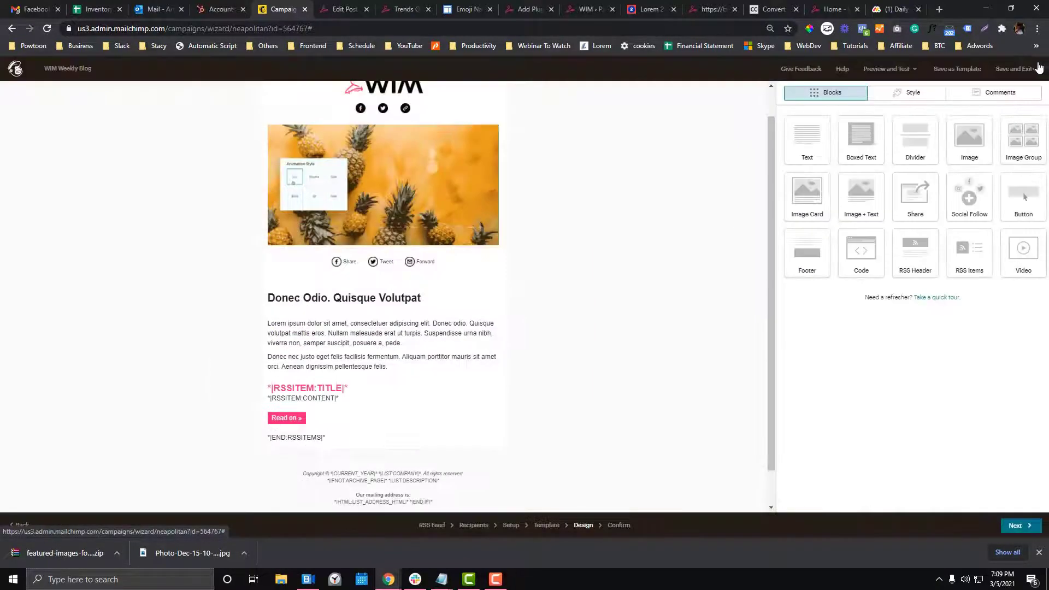
# Delete the *|END:RSSITEMS|* line from the RSS Items block and save the block.
pyautogui.click(409, 346)
pyautogui.click(376, 403)
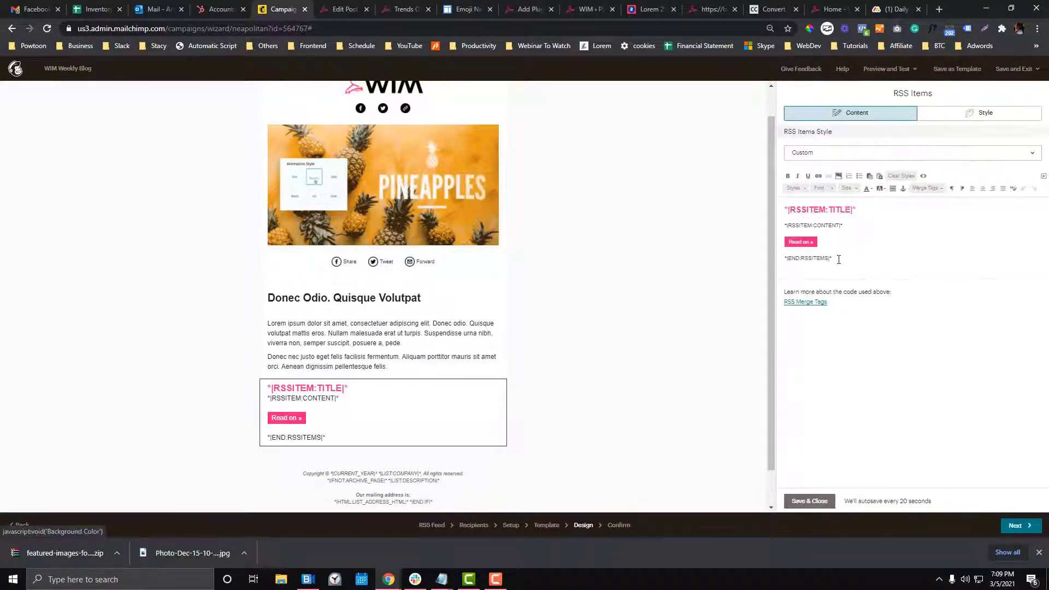
pyautogui.tripleClick(839, 260)
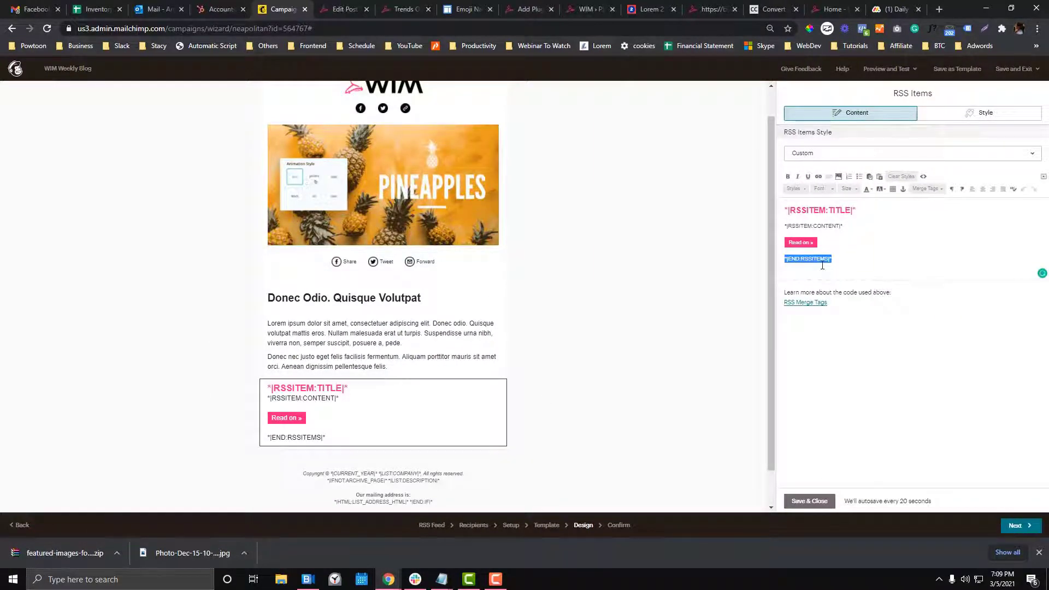
pyautogui.press('BackSpace')
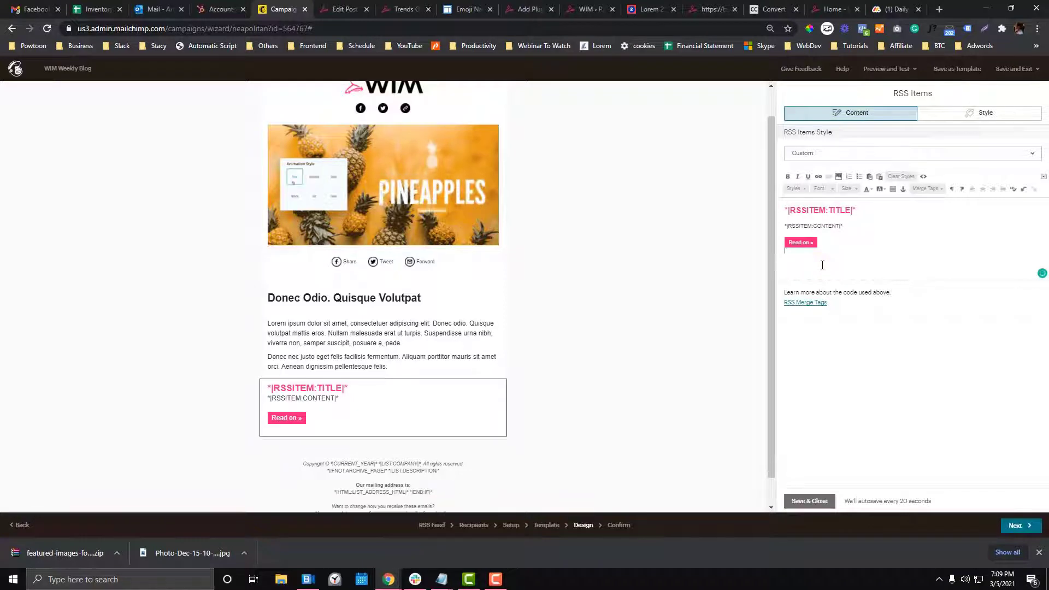
pyautogui.click(811, 502)
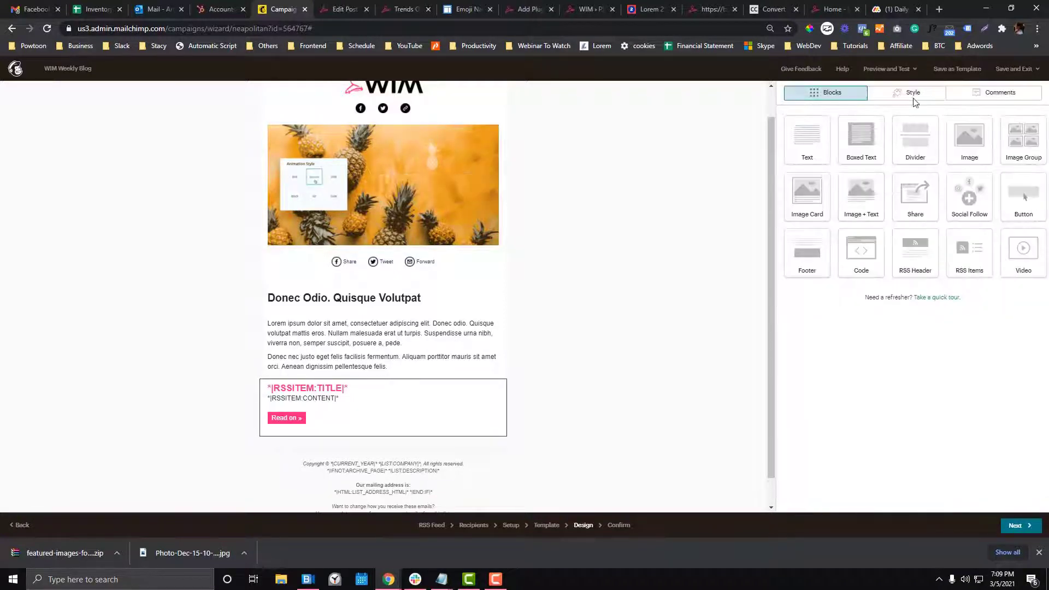
# Preview the email again to check how the blog item and its ending render without the end tag.
pyautogui.click(888, 69)
pyautogui.click(869, 96)
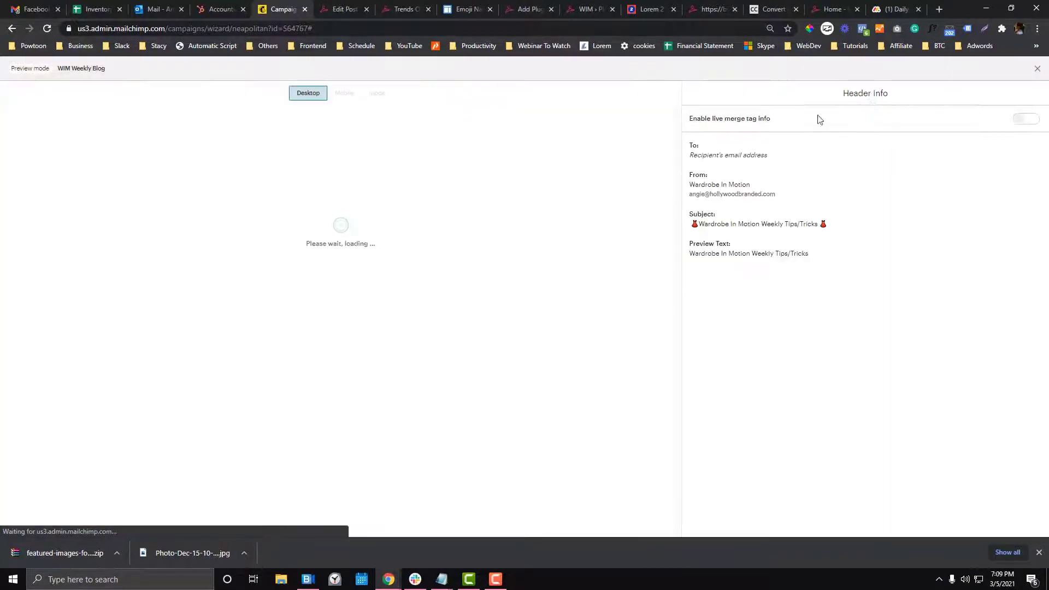
pyautogui.scroll(-7, 450, 192)
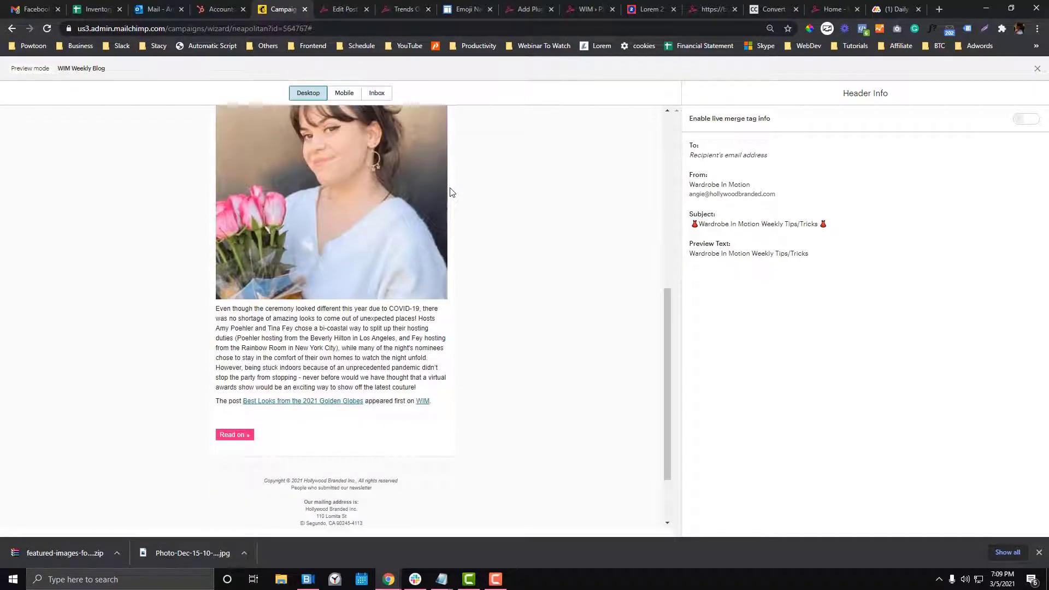
pyautogui.scroll(3, 449, 192)
pyautogui.scroll(-3, 450, 193)
pyautogui.click(1038, 69)
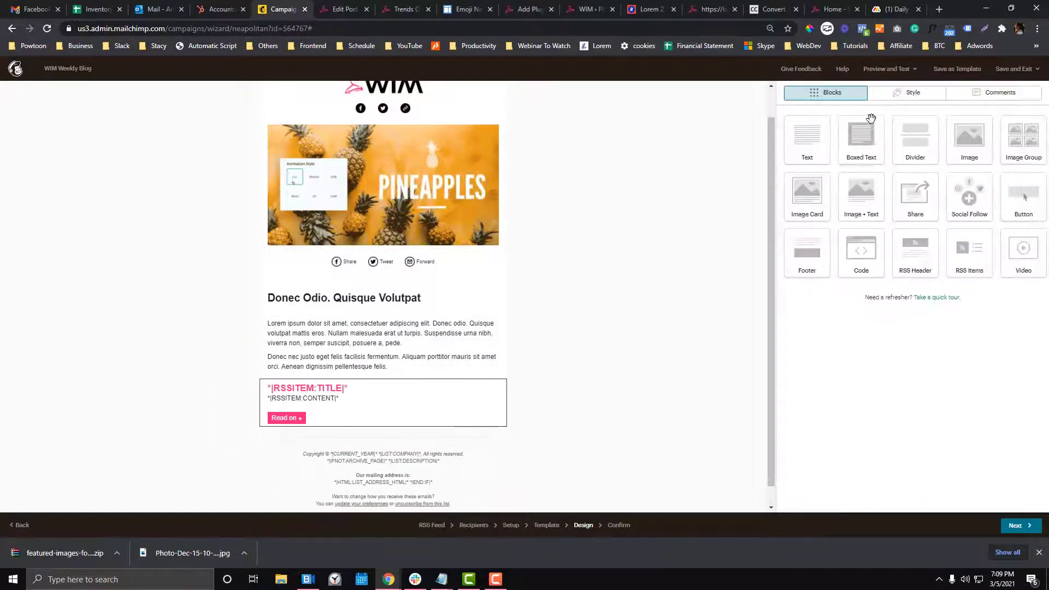
# Reopen the email preview to view the desktop layout from the header down.
pyautogui.click(891, 69)
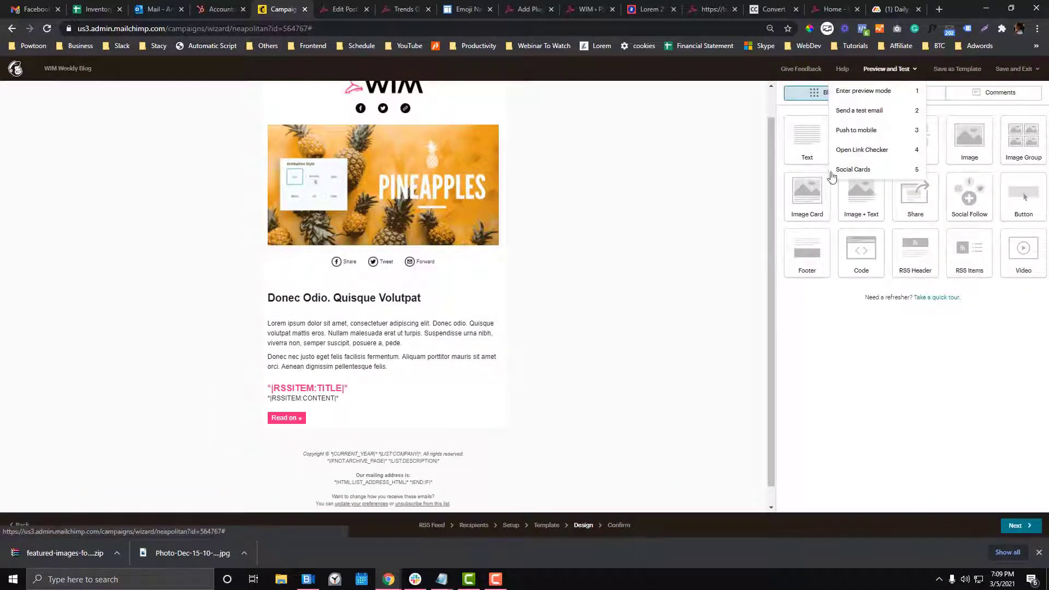
pyautogui.click(874, 70)
pyautogui.click(874, 70)
pyautogui.click(873, 92)
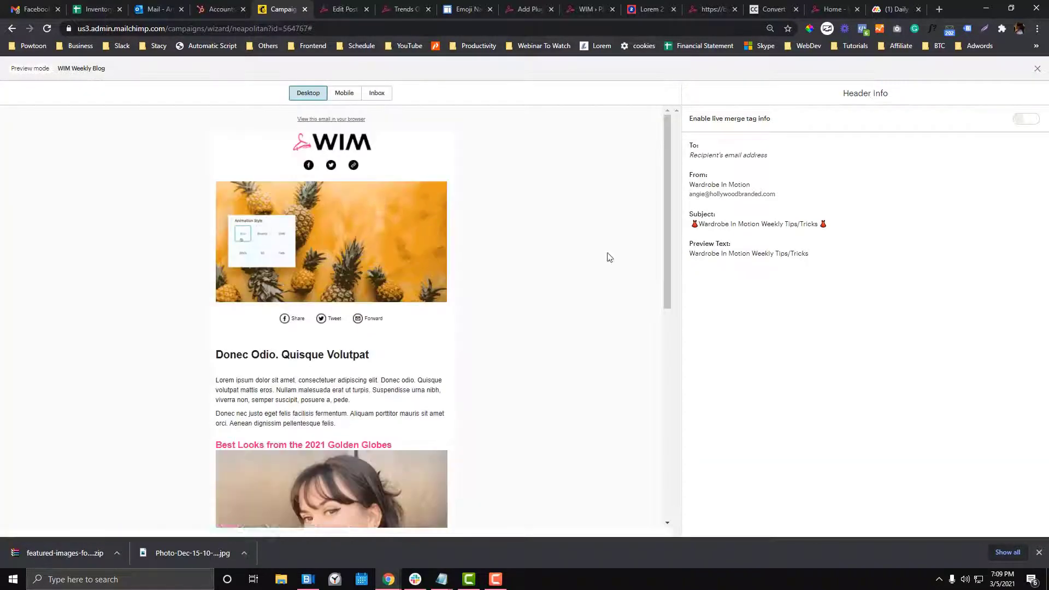
# Check the blog item's excerpt and "Read on" button in the desktop preview, and close the preview to return to the email design.
pyautogui.scroll(-7, 476, 319)
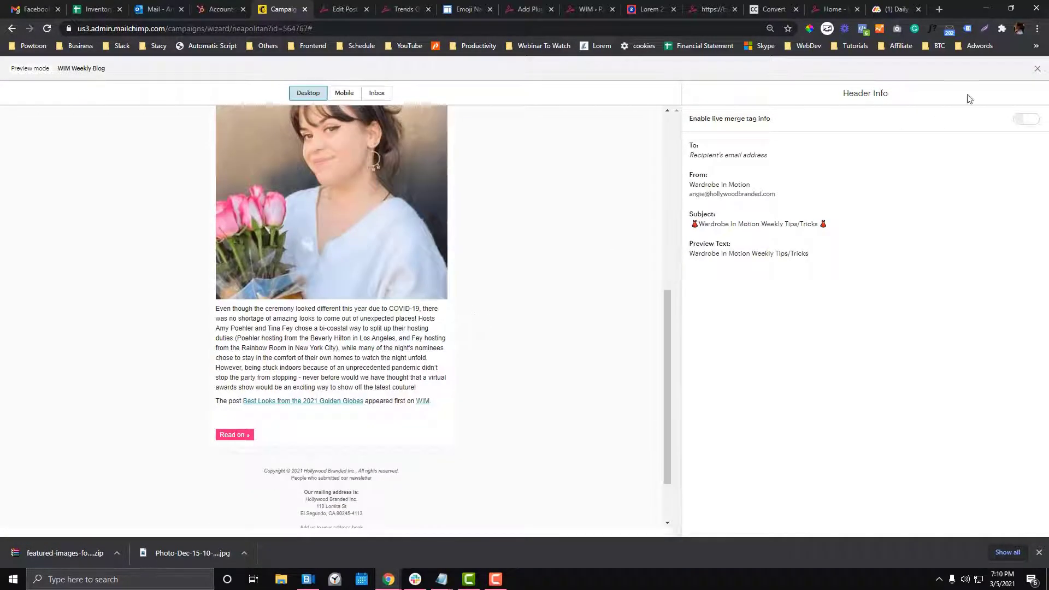
pyautogui.click(1037, 68)
pyautogui.click(495, 579)
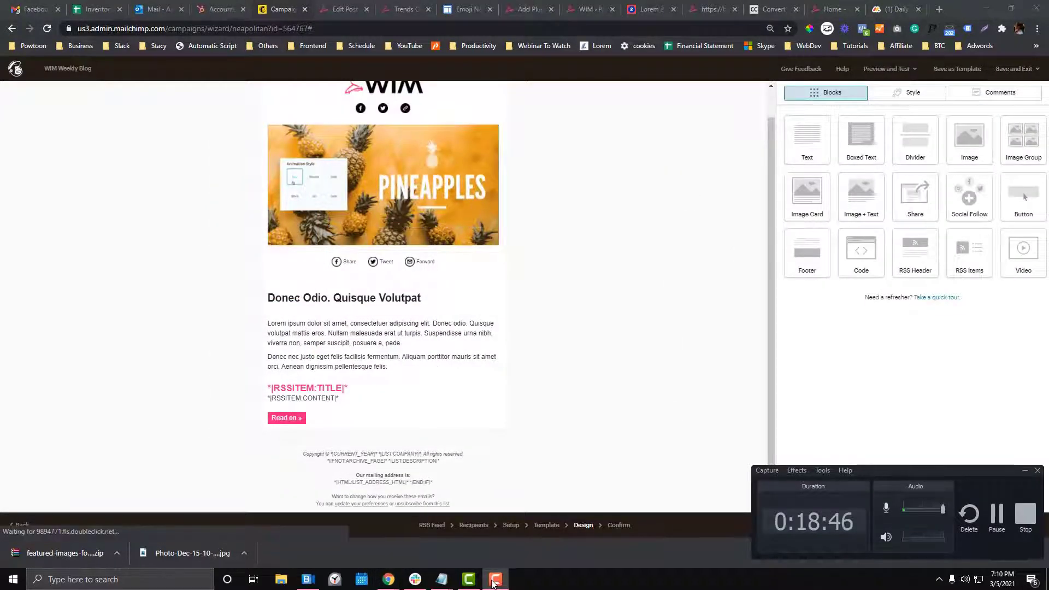
pyautogui.click(494, 581)
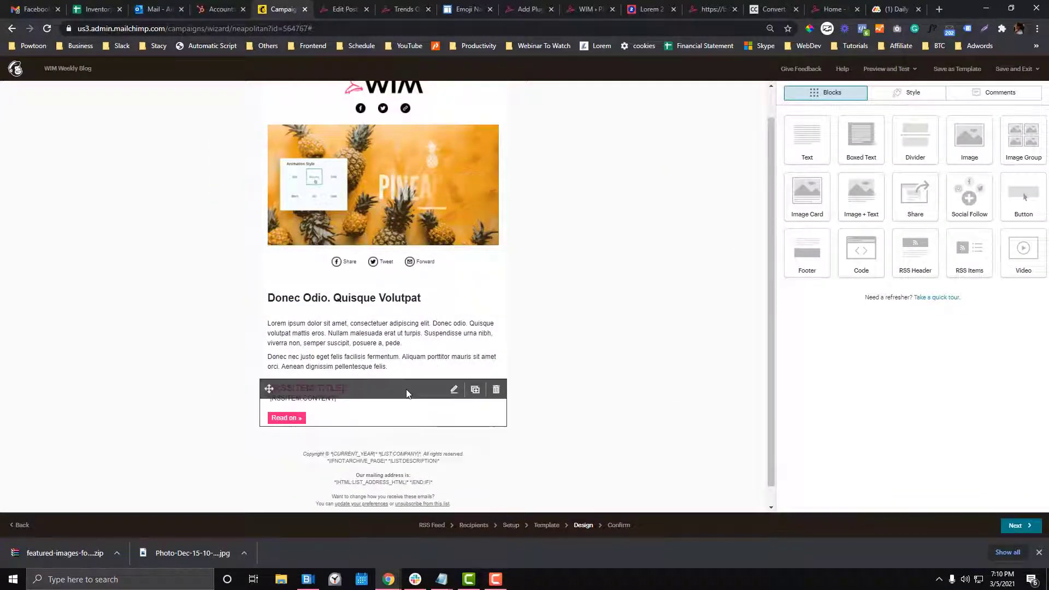
# Open the RSS Items block for editing, remove the blank line above the "Read on" button and put it back.
pyautogui.click(370, 415)
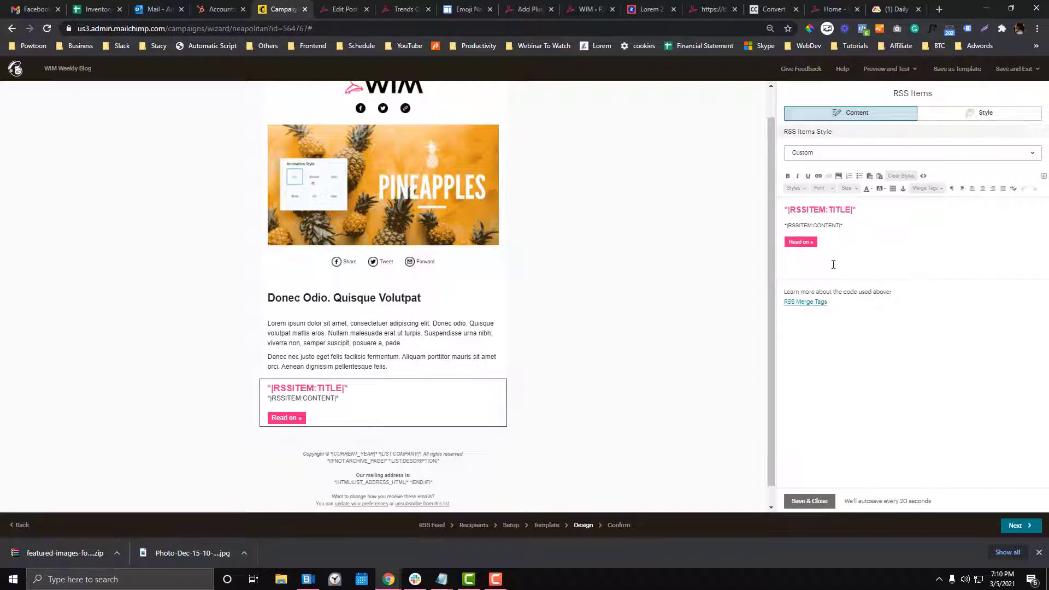
pyautogui.click(847, 234)
pyautogui.press('BackSpace')
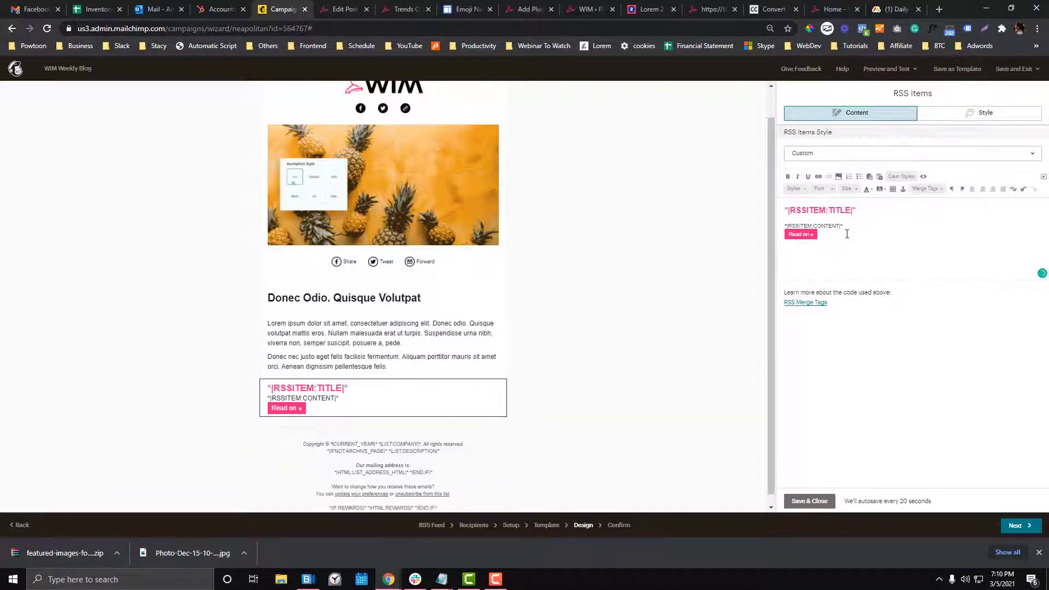
pyautogui.press('Return')
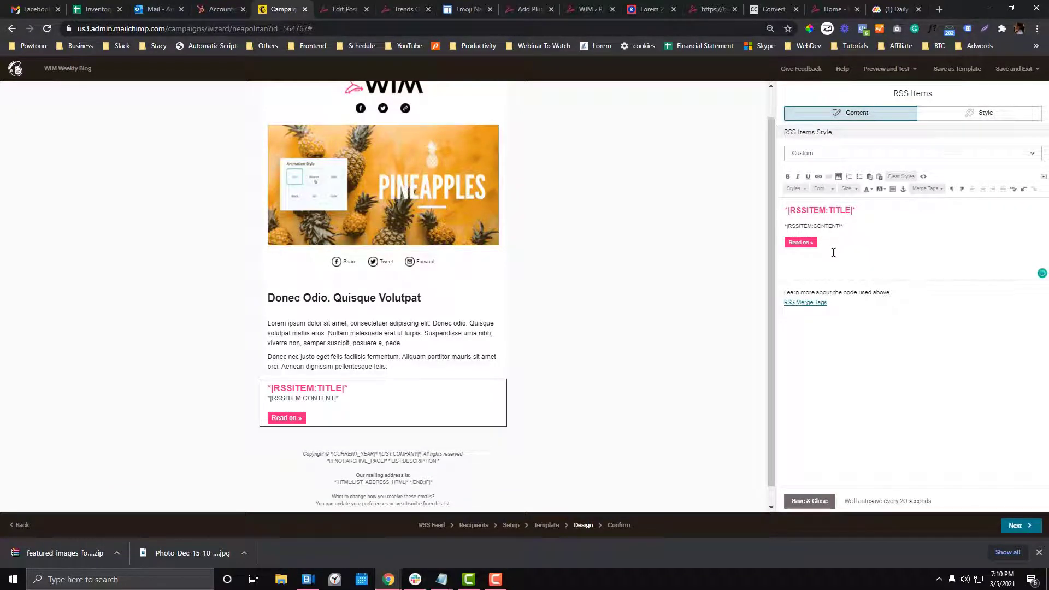